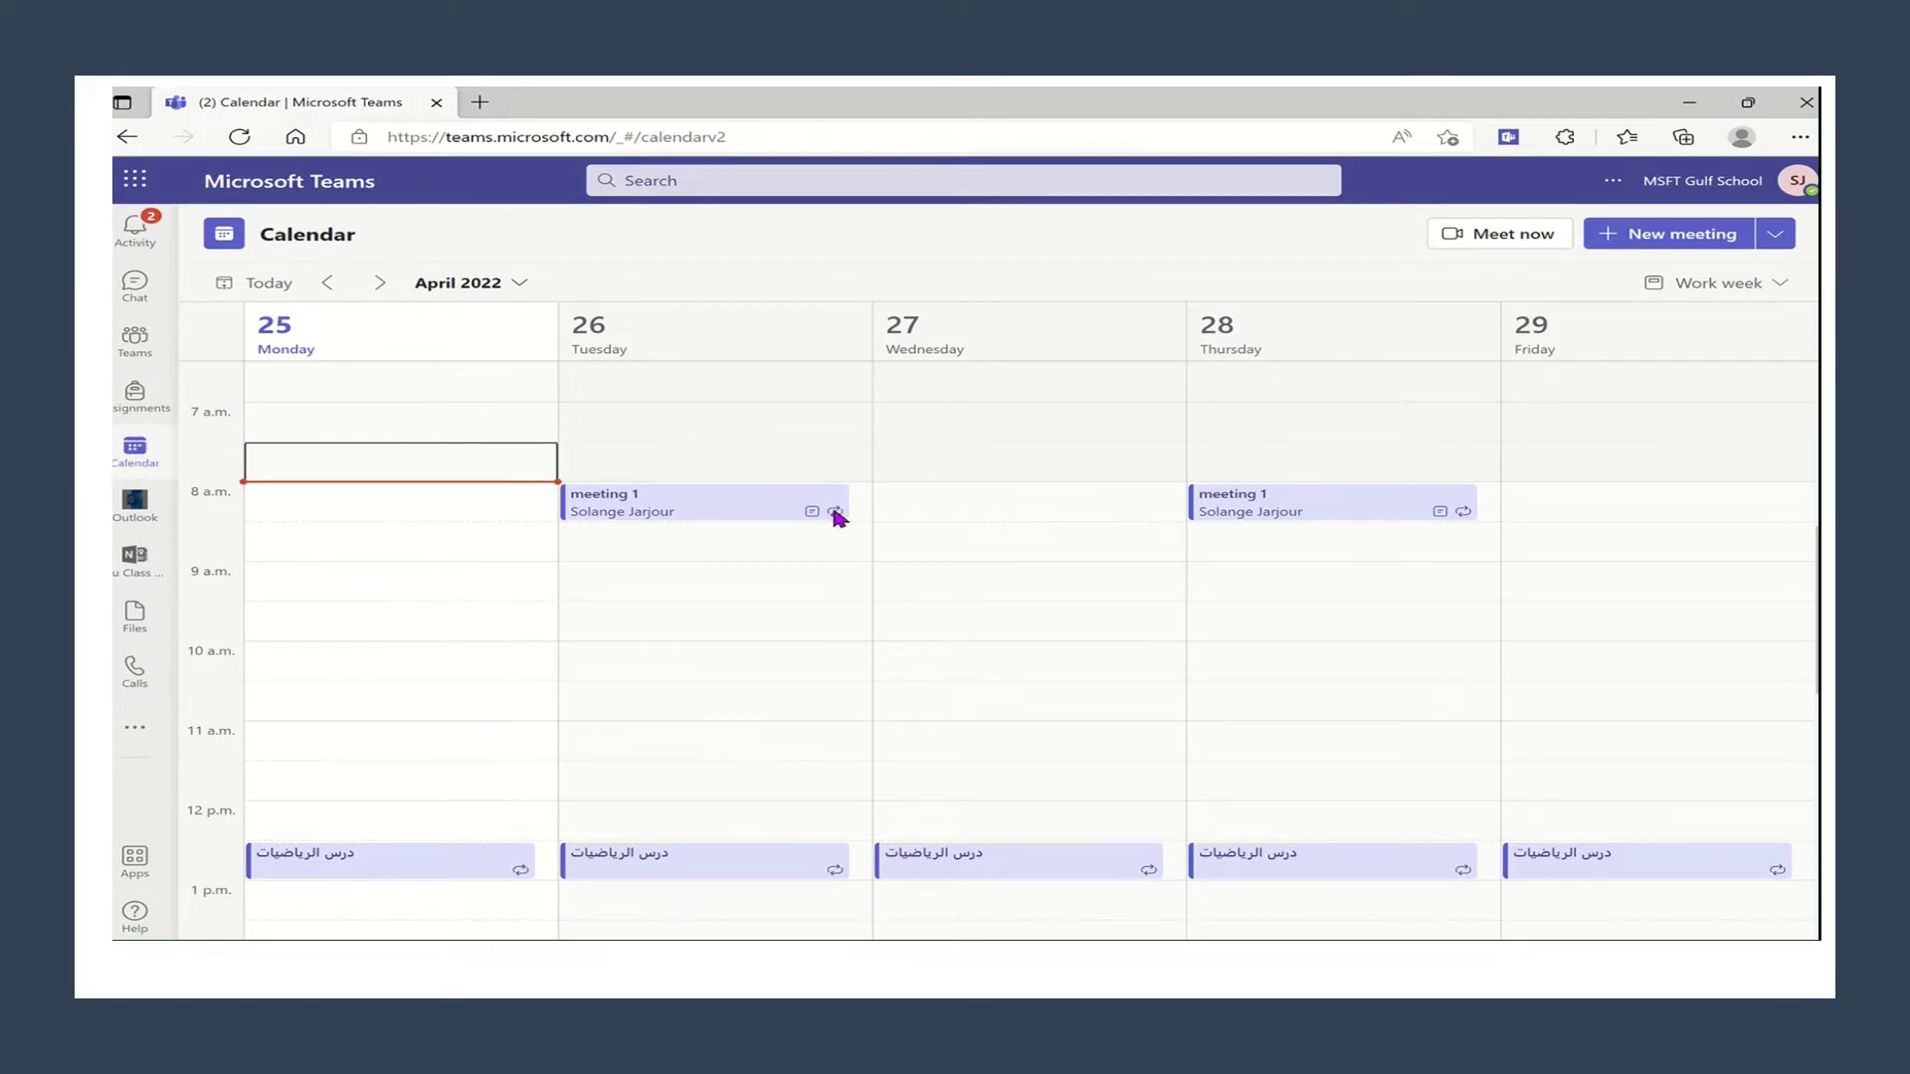
Open the 'meeting 1' event on Tuesday the 26th from the Teams calendar.
{"action": "left_click", "coordinate": [736, 515]}
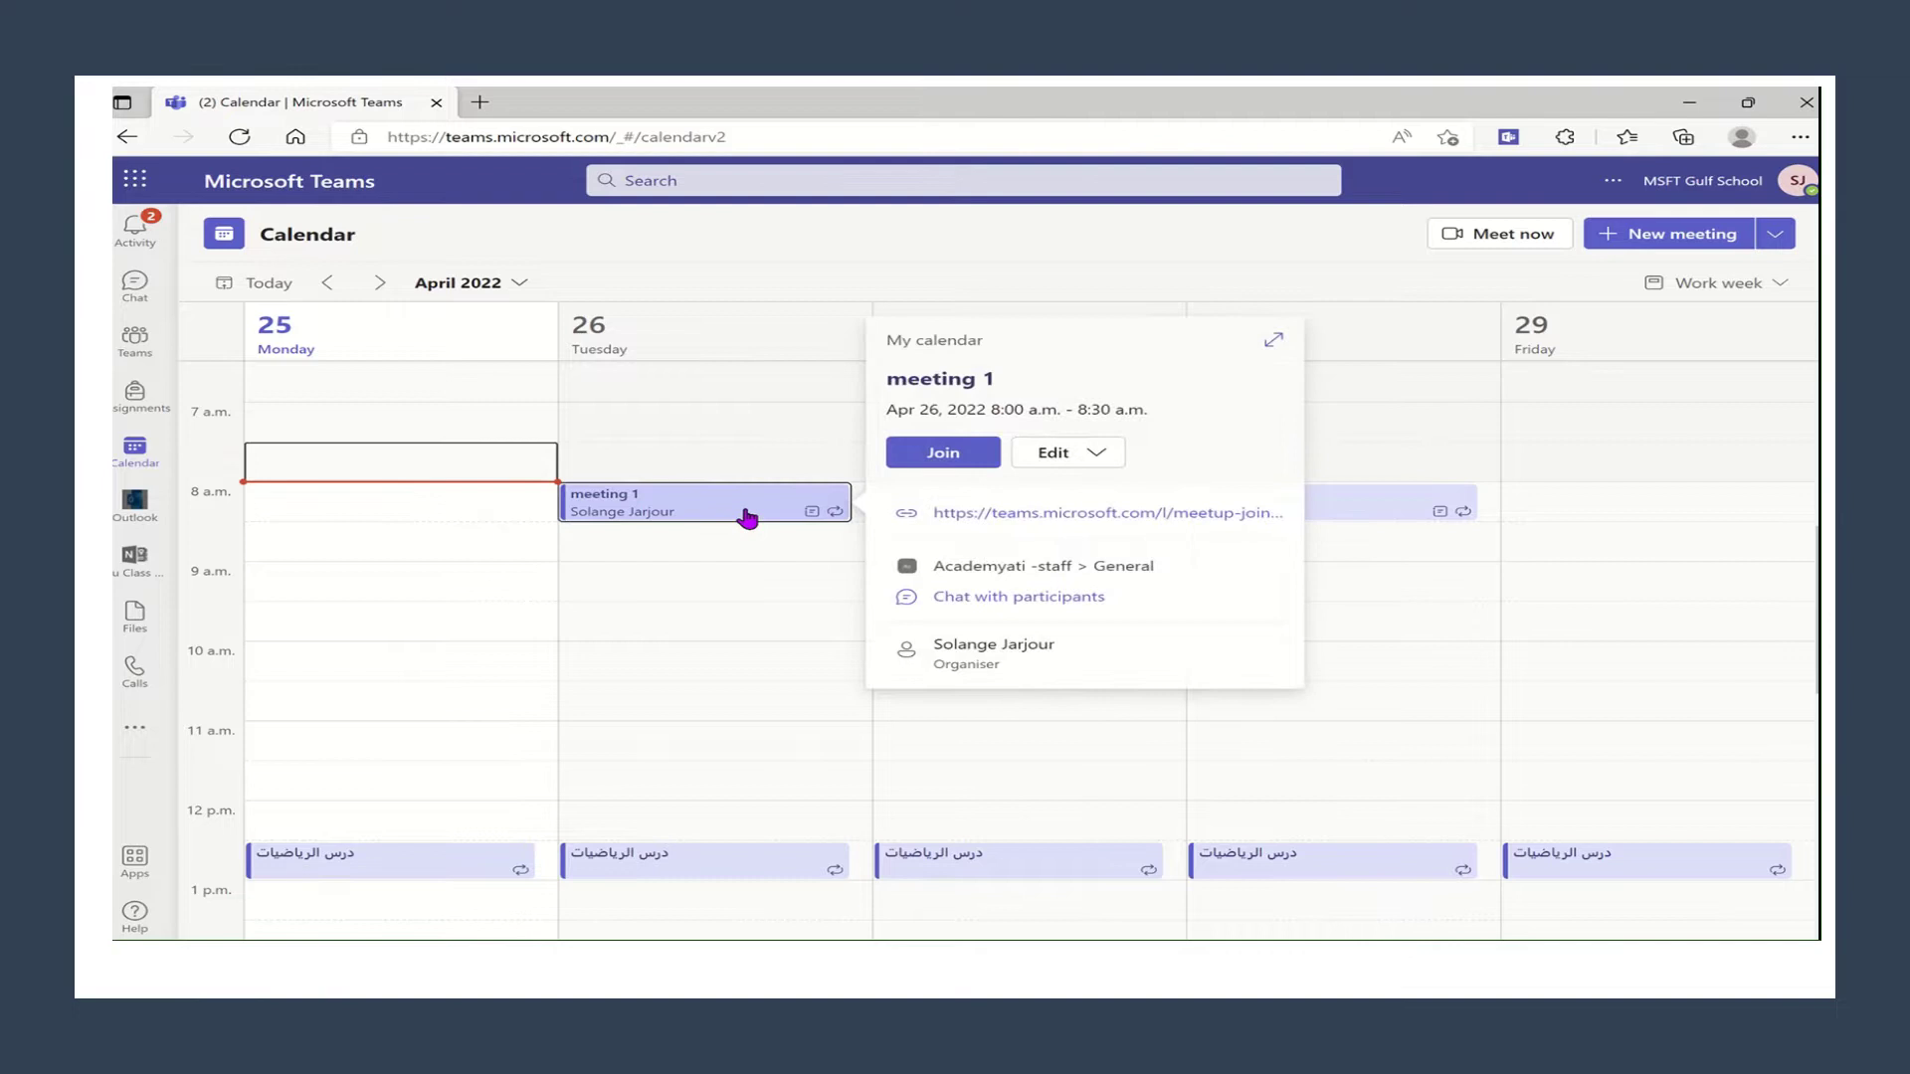
Join 'meeting 1' from the pre-join screen with camera and microphone both switched off.
{"action": "left_click", "coordinate": [956, 453]}
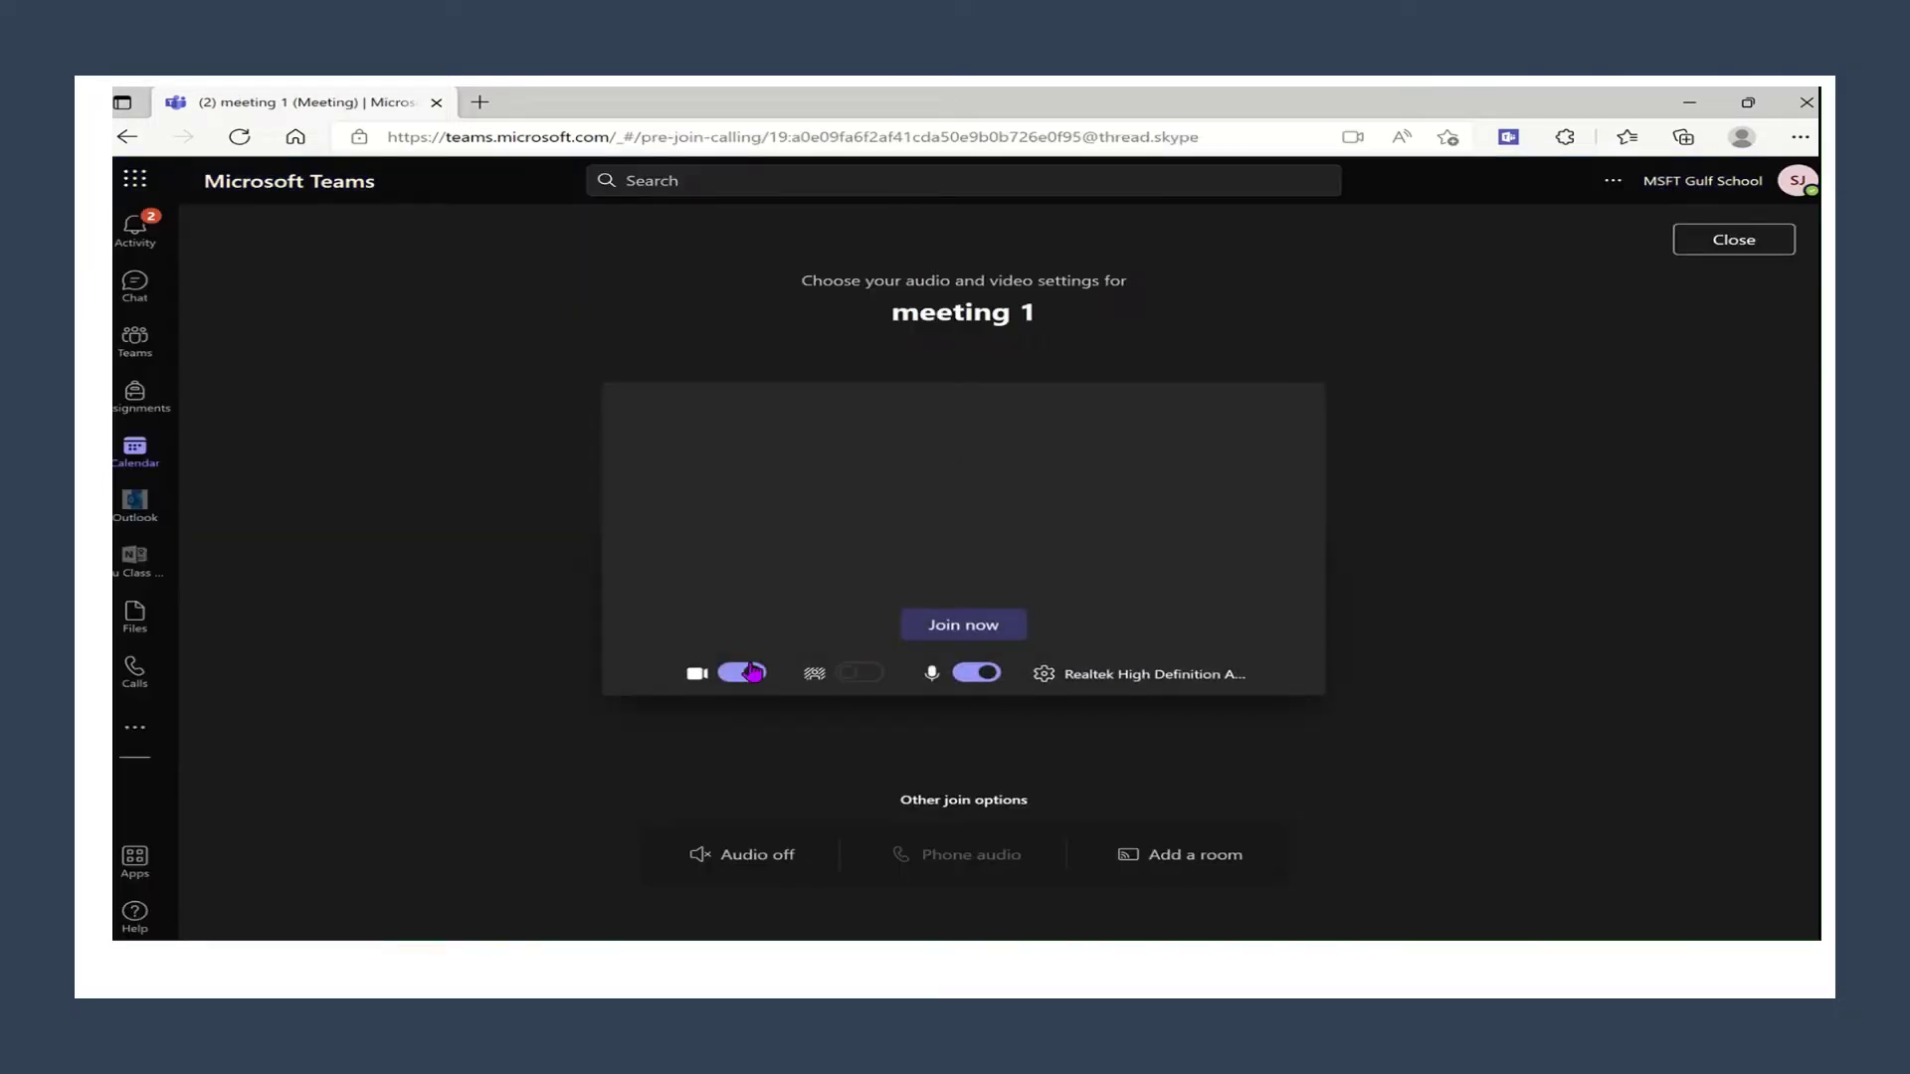
{"action": "left_click", "coordinate": [753, 673]}
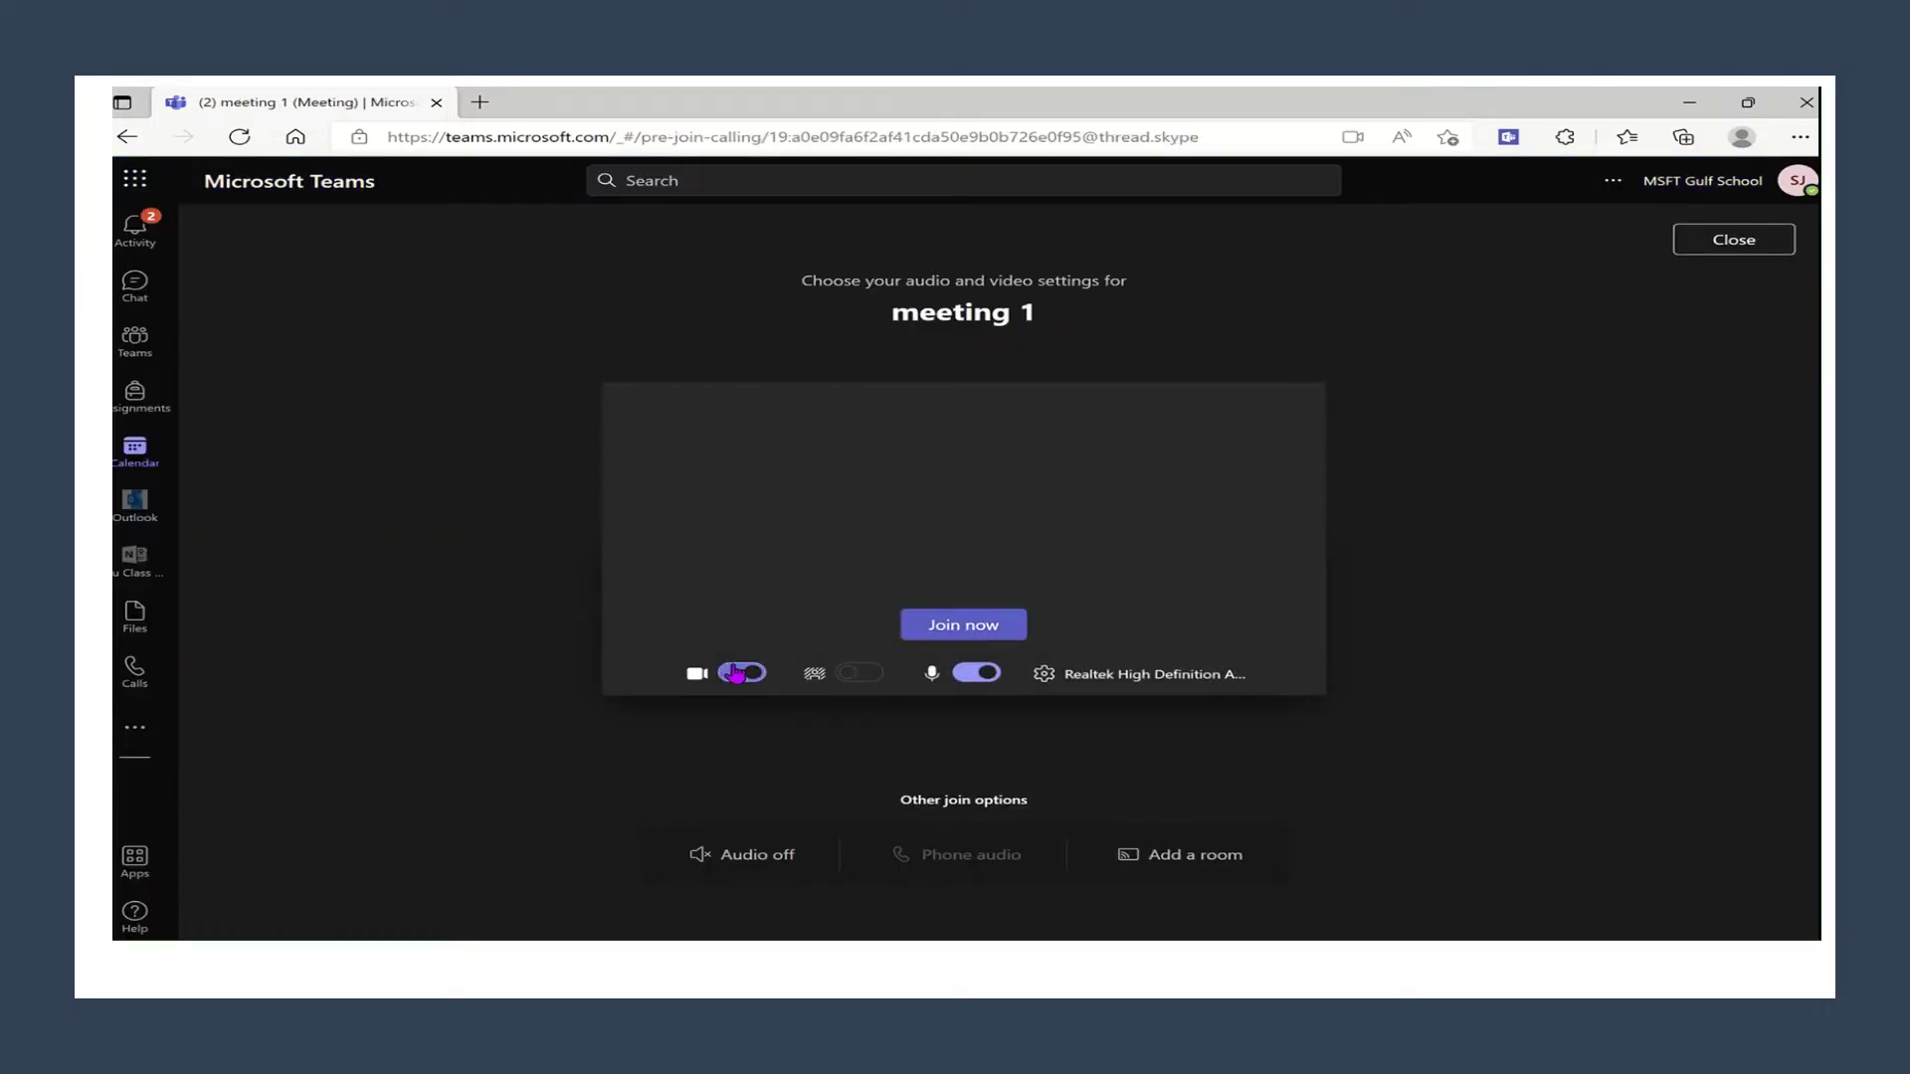
{"action": "left_click", "coordinate": [974, 674]}
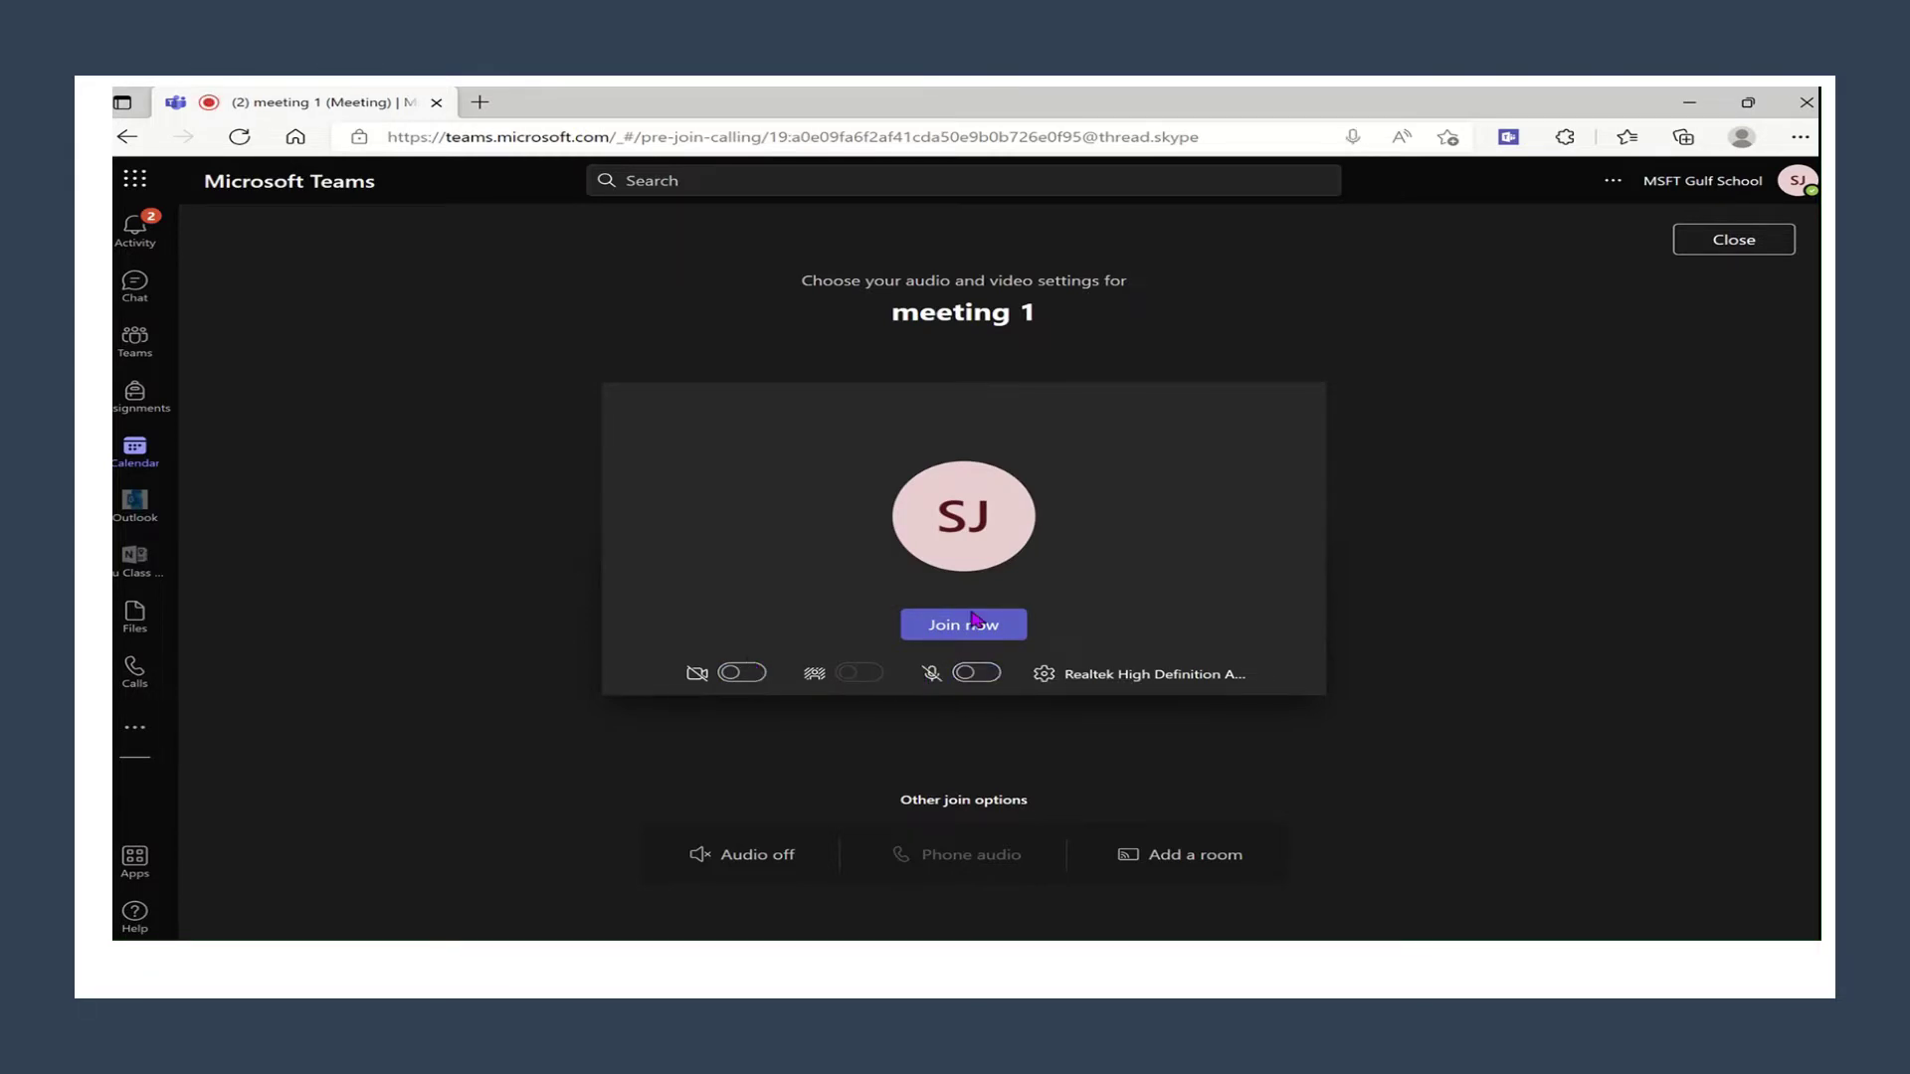
{"action": "left_click", "coordinate": [989, 627]}
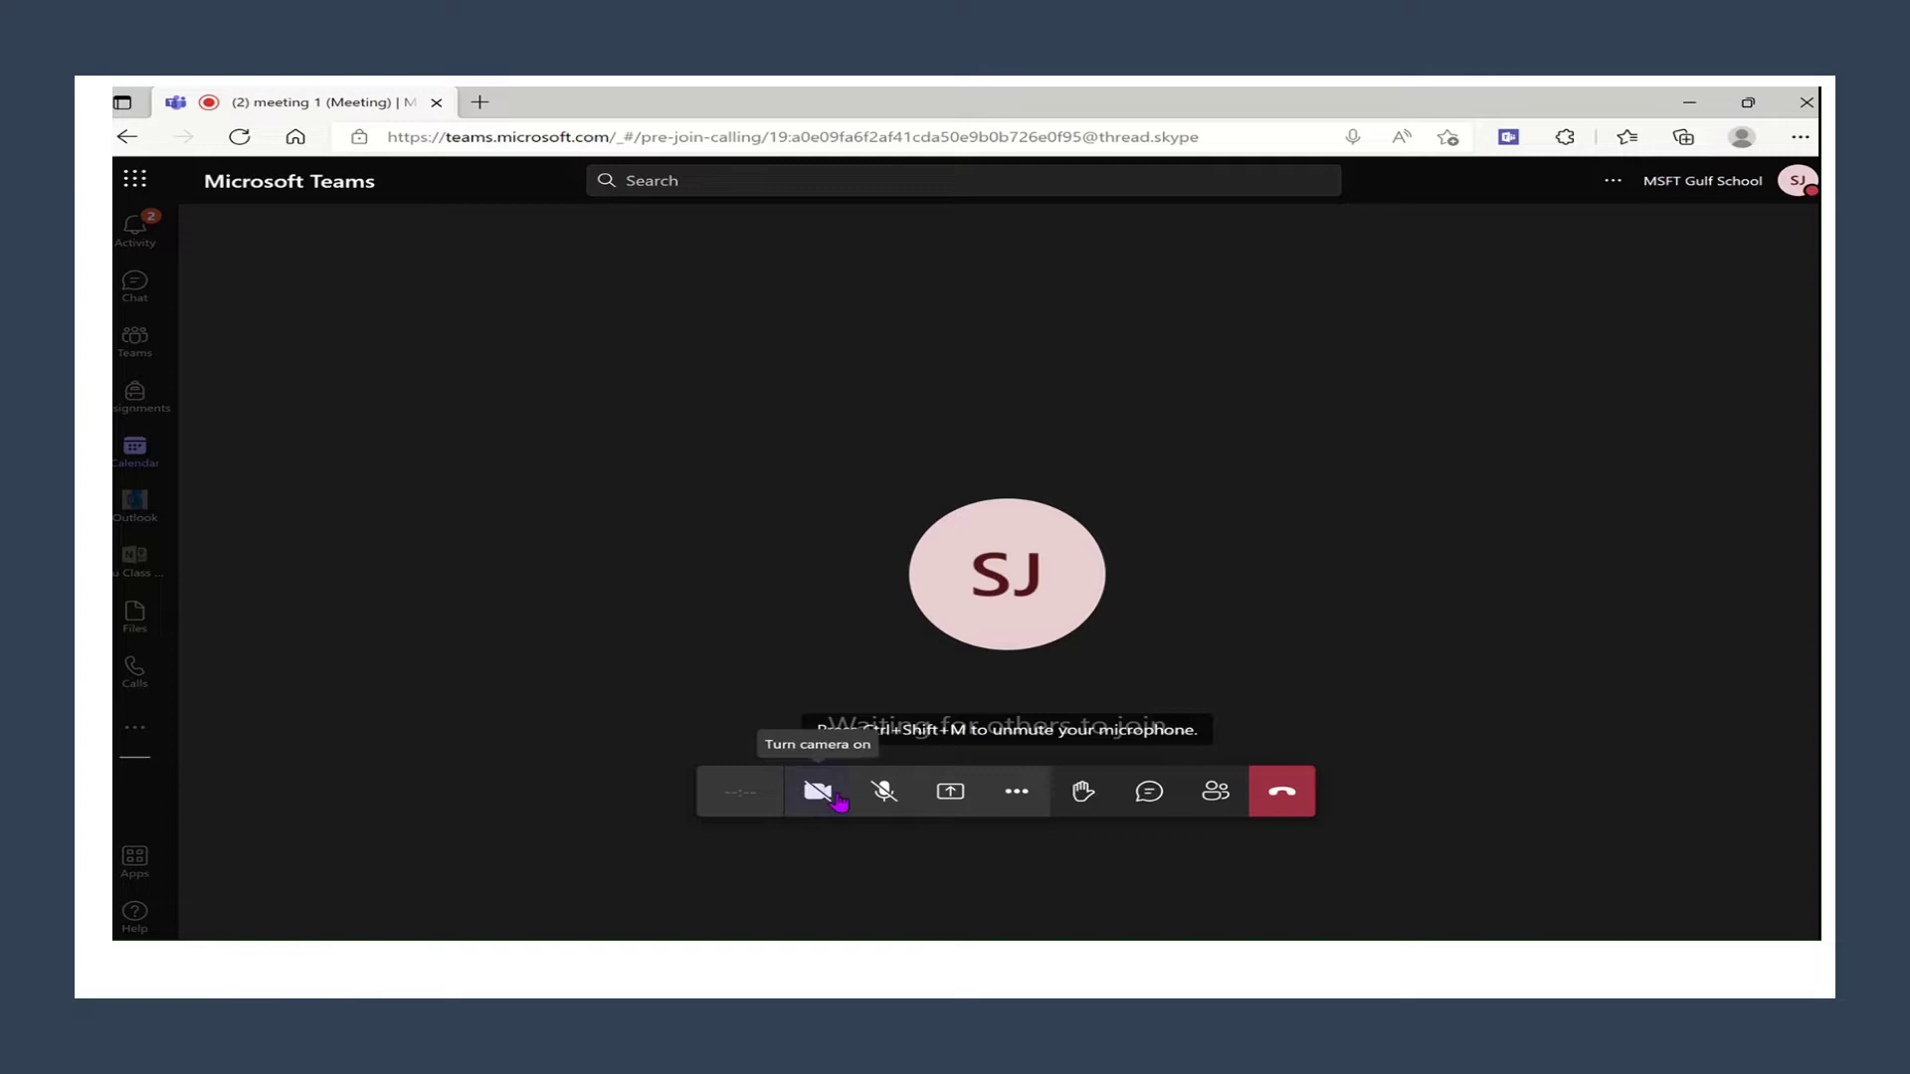
Share Microsoft Whiteboard in the meeting from the share tray.
{"action": "left_click", "coordinate": [951, 792]}
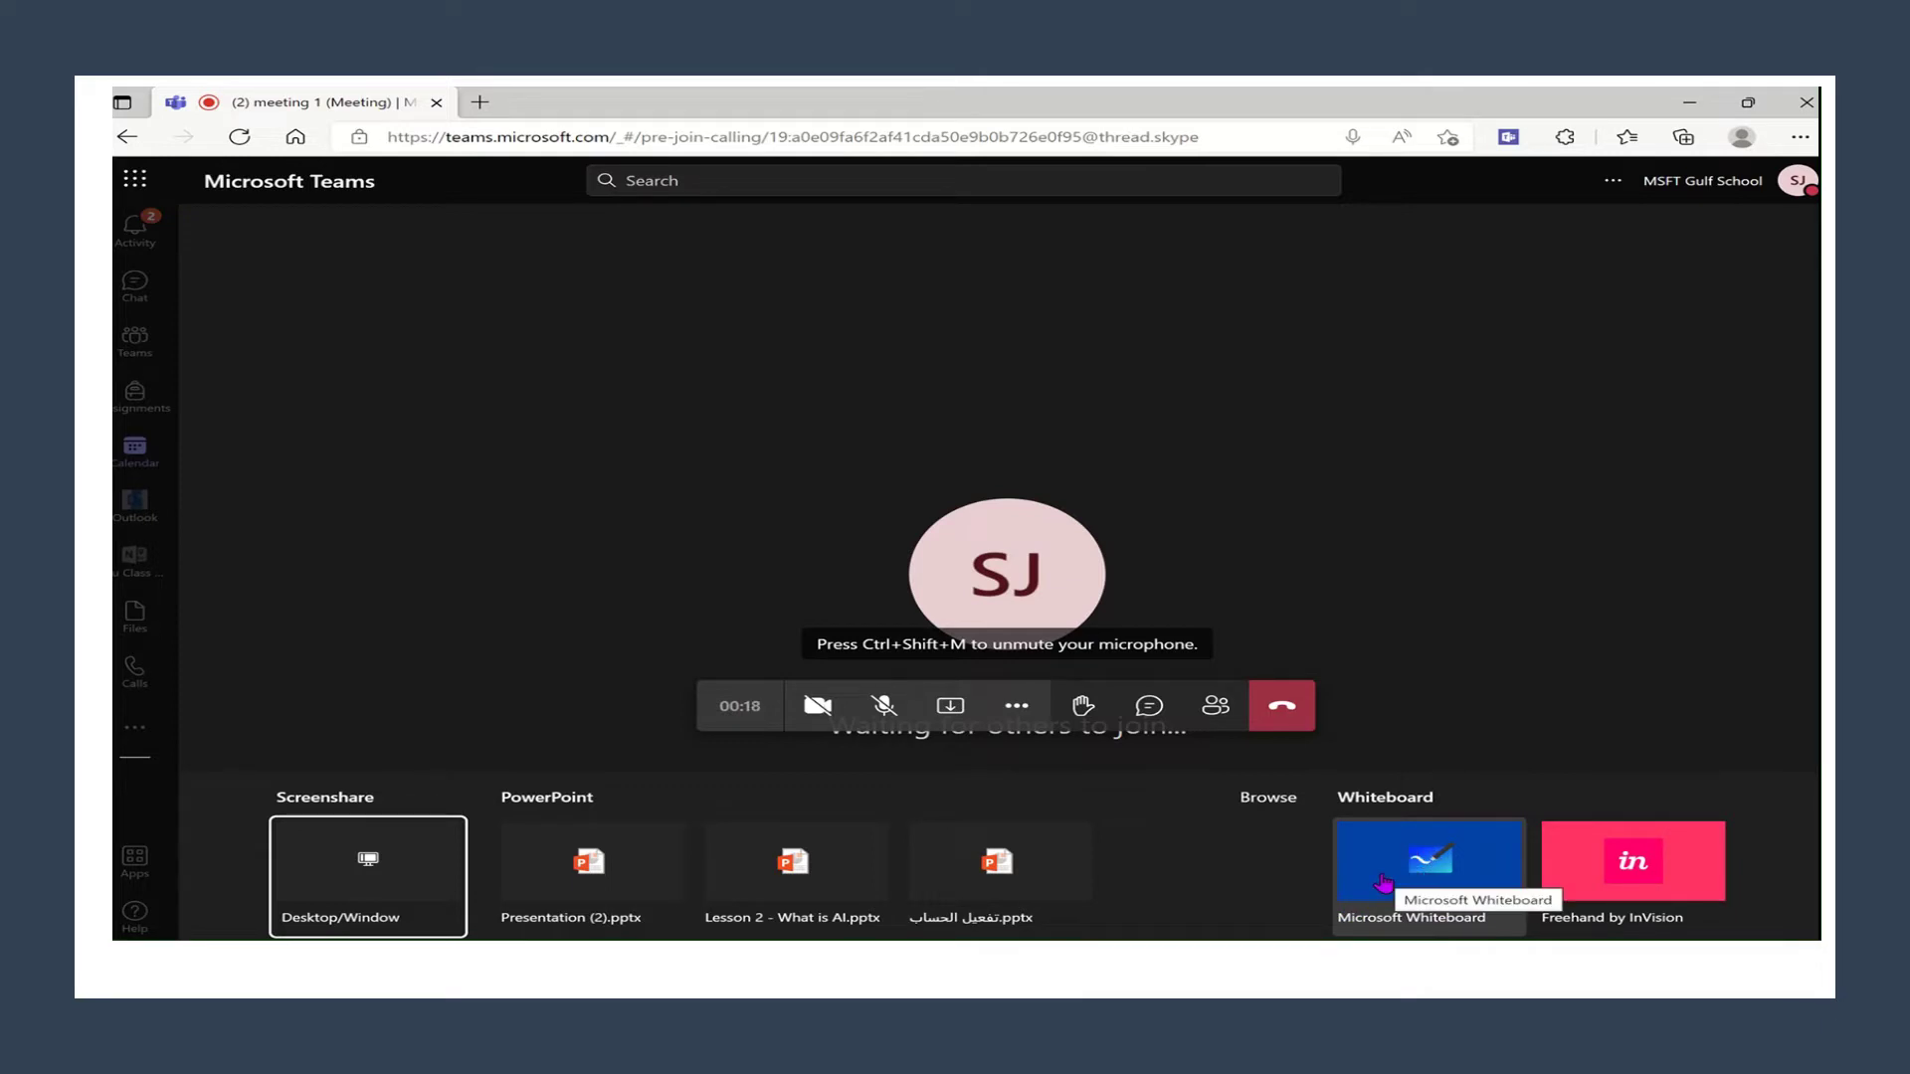
{"action": "left_click", "coordinate": [1383, 882]}
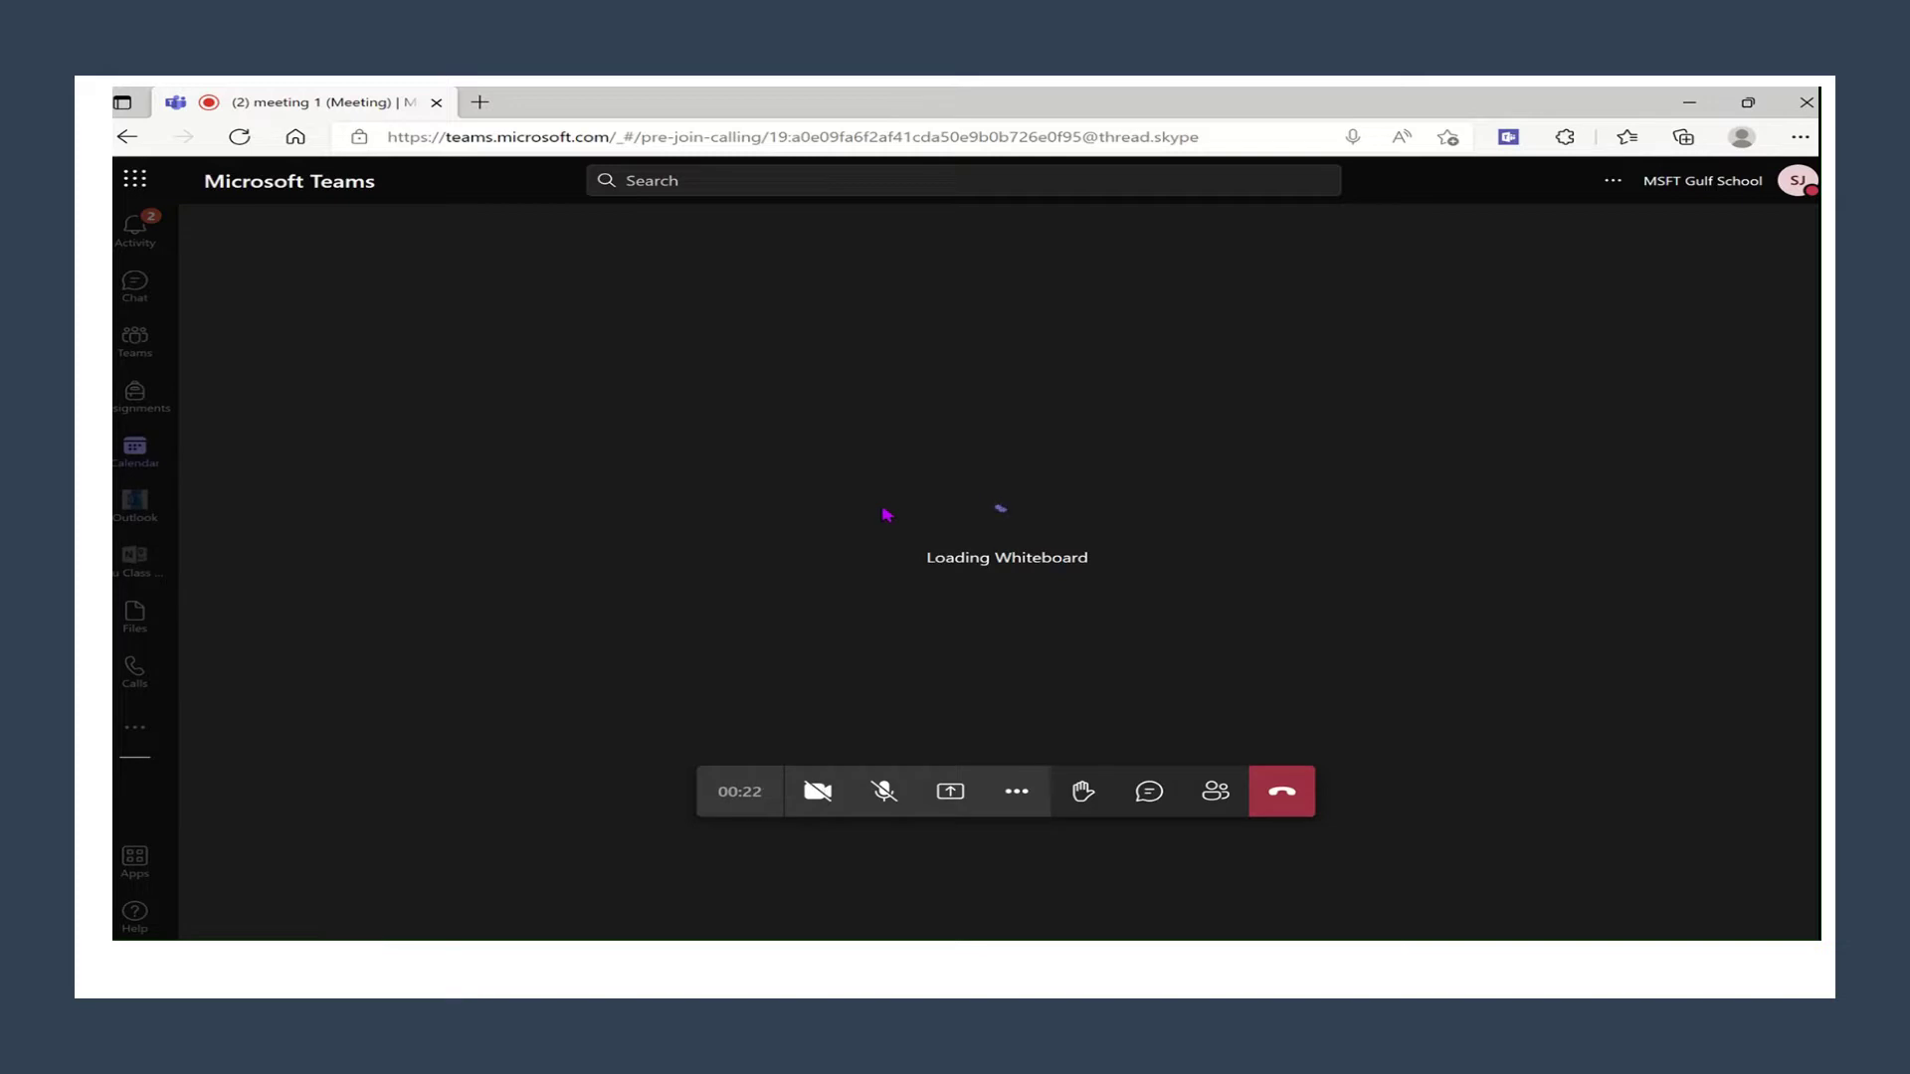
{"action": "mouse_move", "coordinate": [972, 86]}
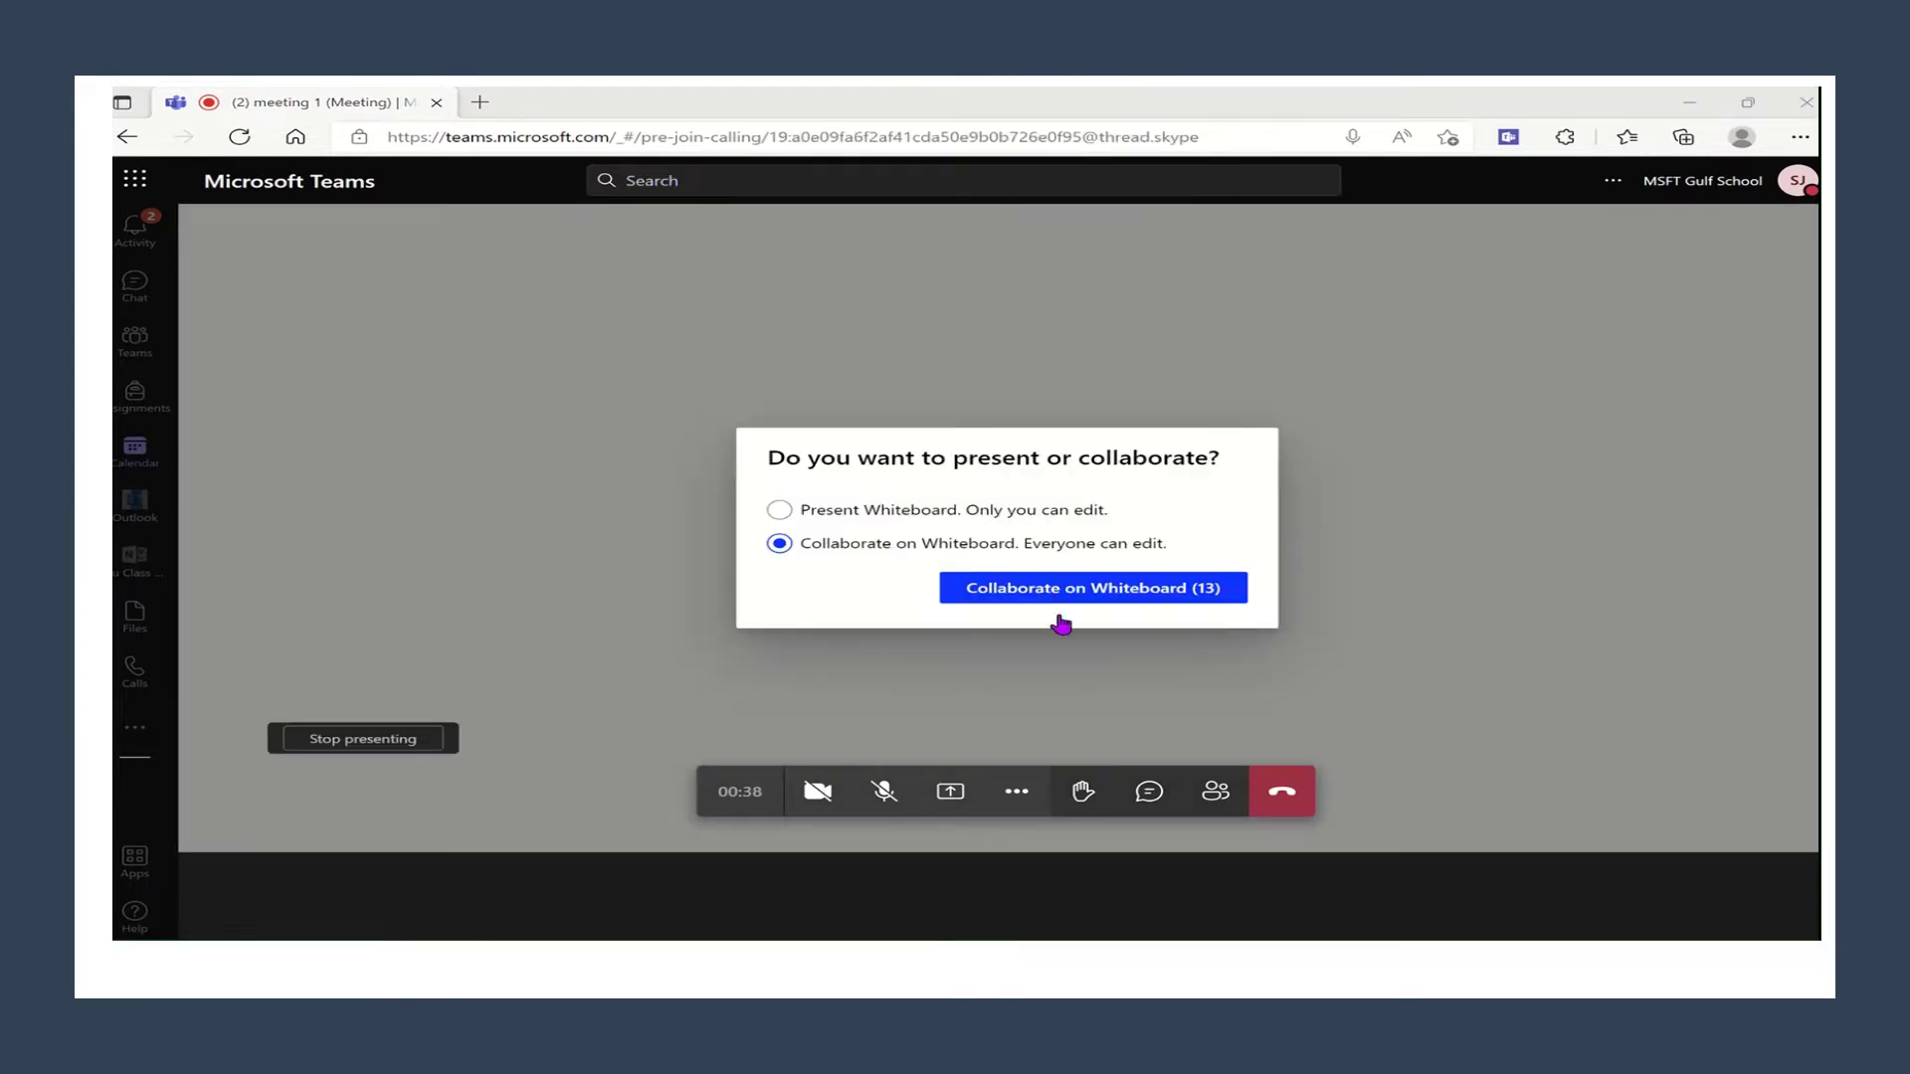
Choose Collaborate and place a yellow sticky note on the whiteboard.
{"action": "left_click", "coordinate": [1084, 598]}
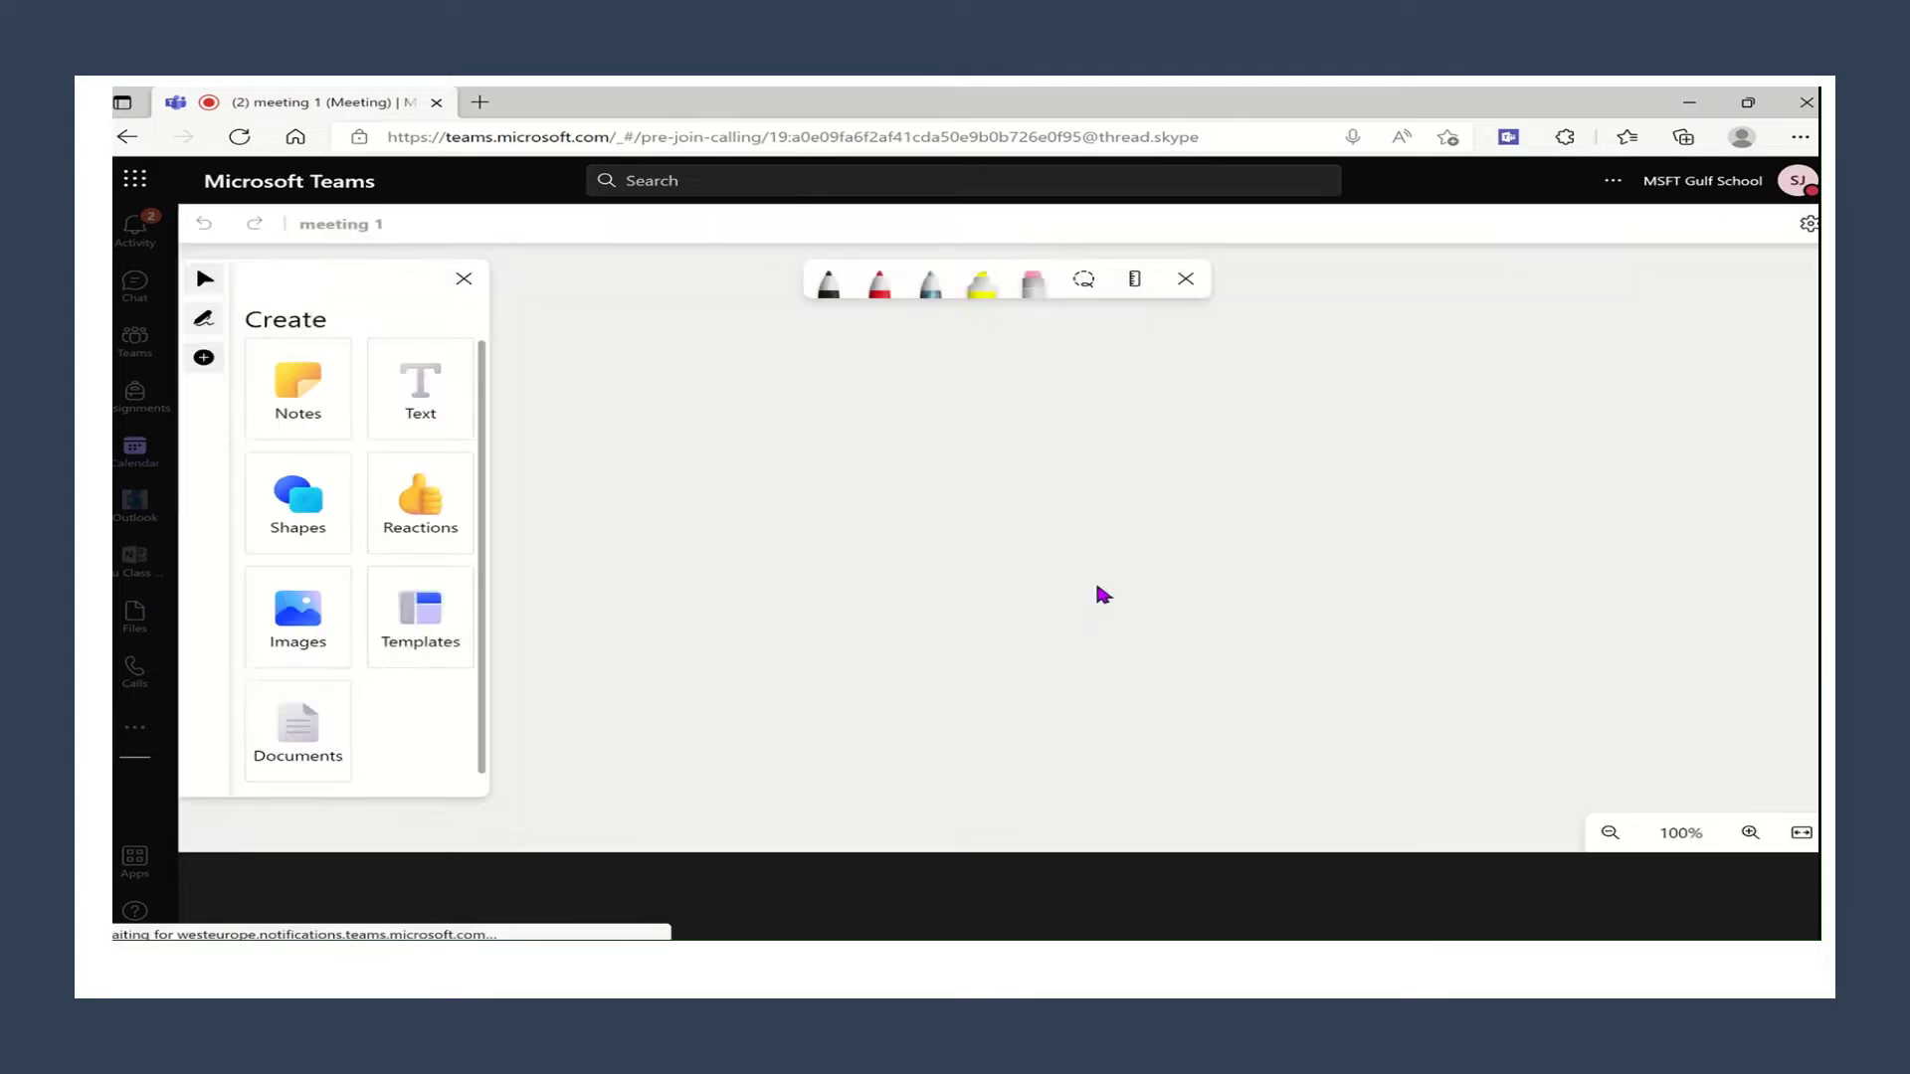
{"action": "left_click", "coordinate": [319, 392]}
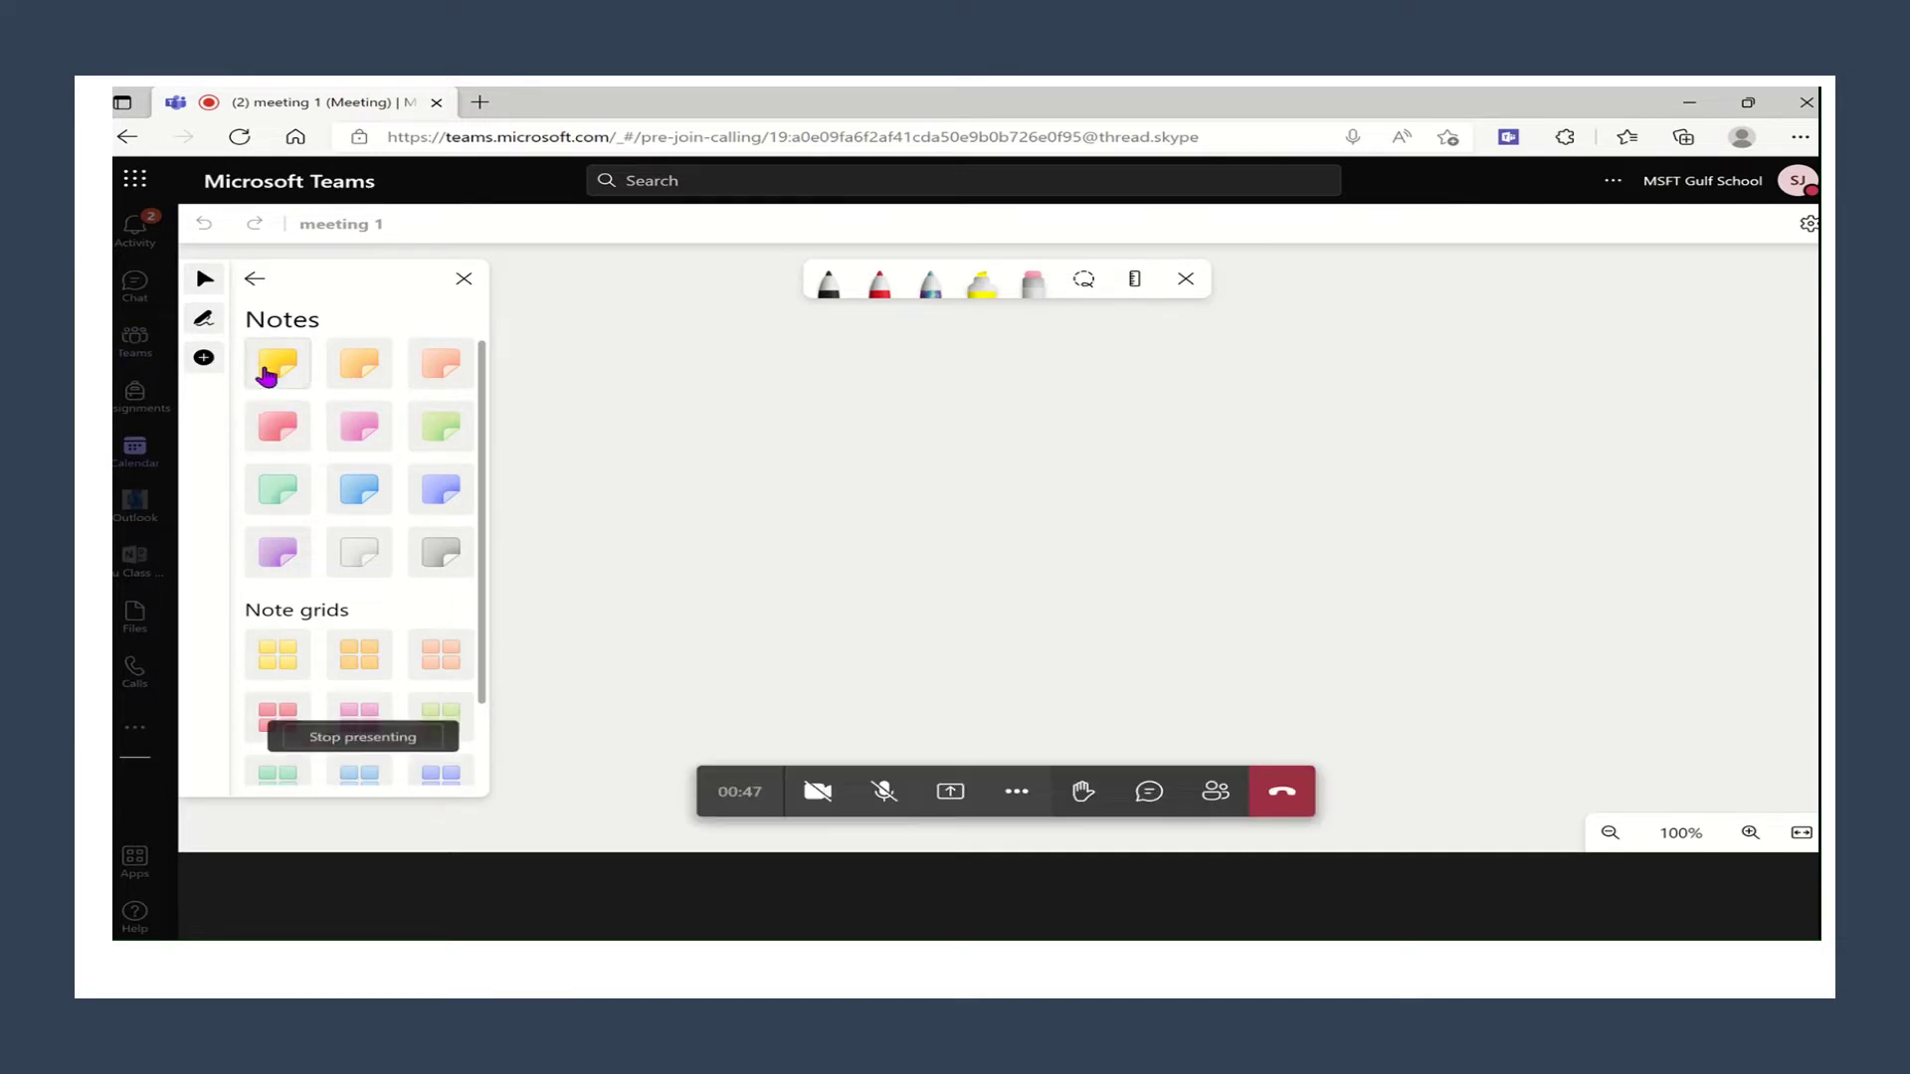
{"action": "left_click", "coordinate": [277, 364]}
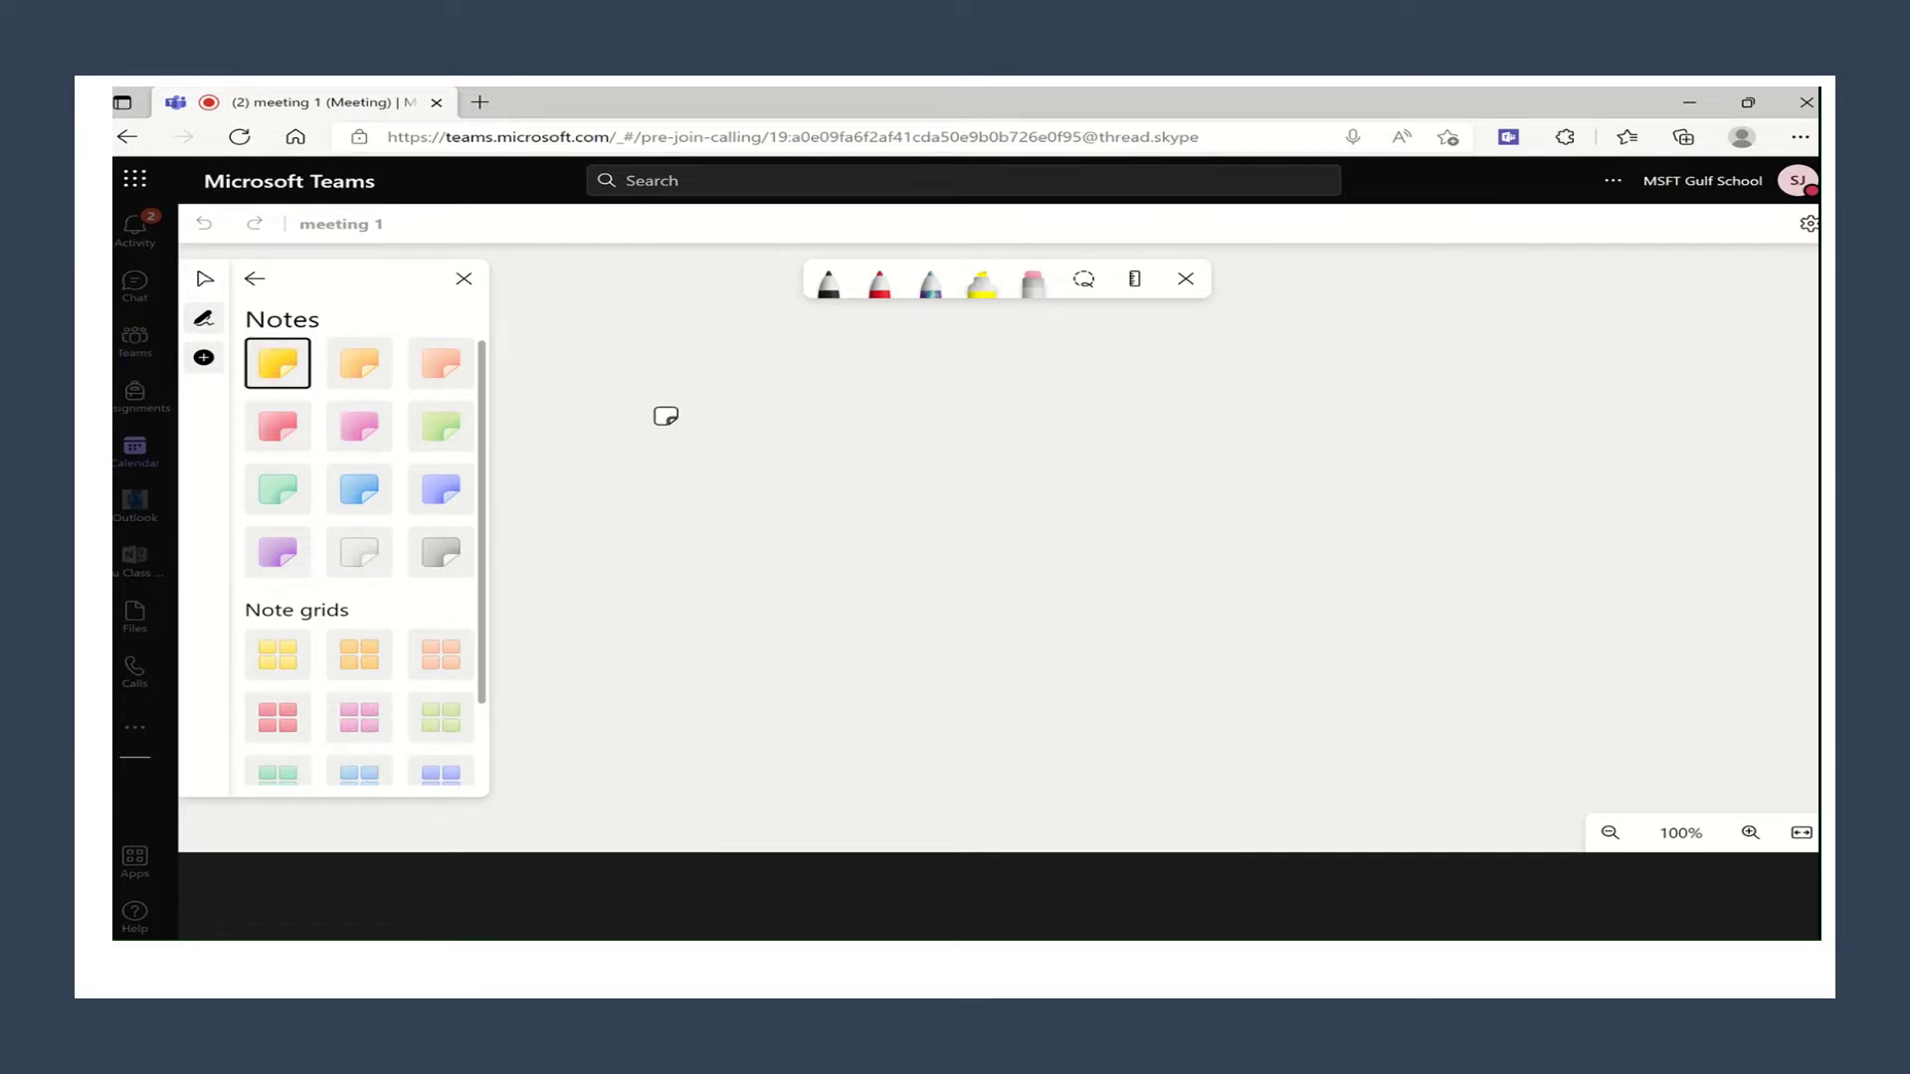
{"action": "left_click", "coordinate": [664, 414]}
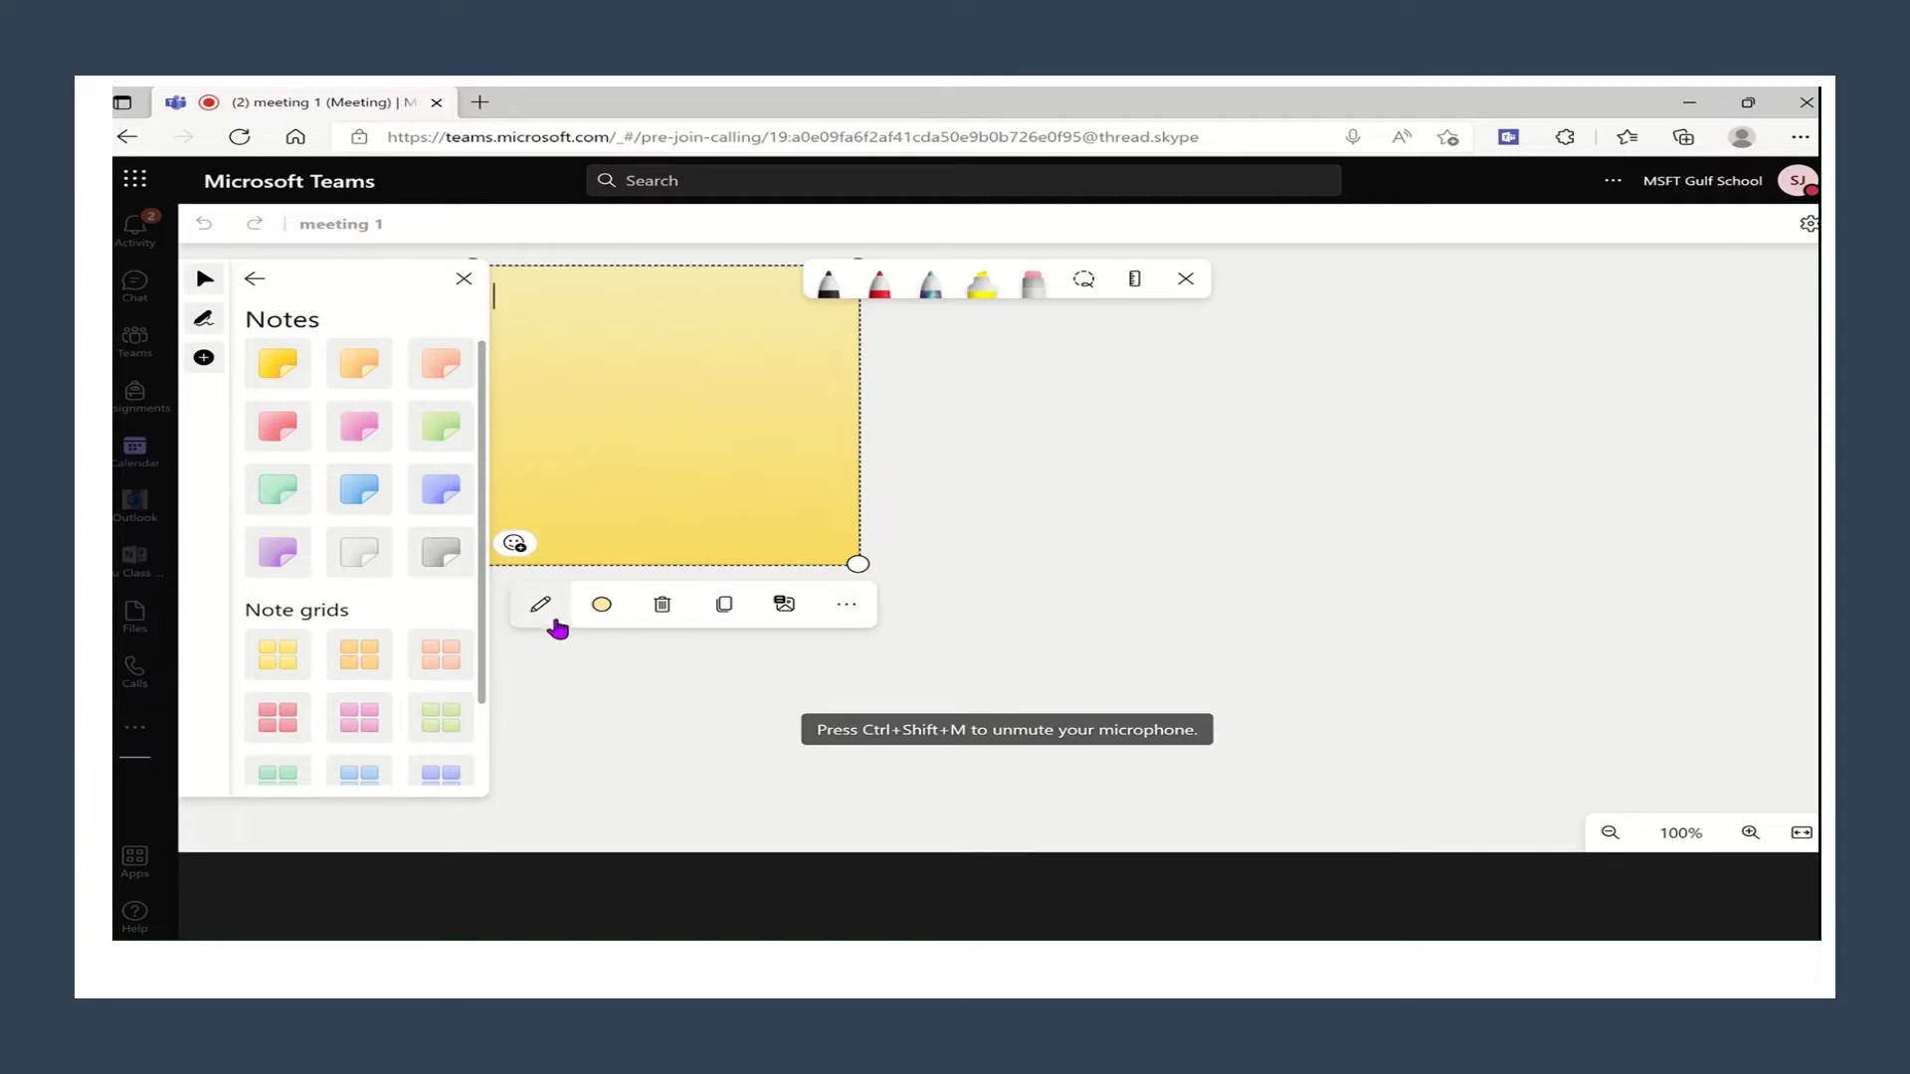
Add a thumbs-up reaction to the yellow note.
{"action": "left_click", "coordinate": [515, 543]}
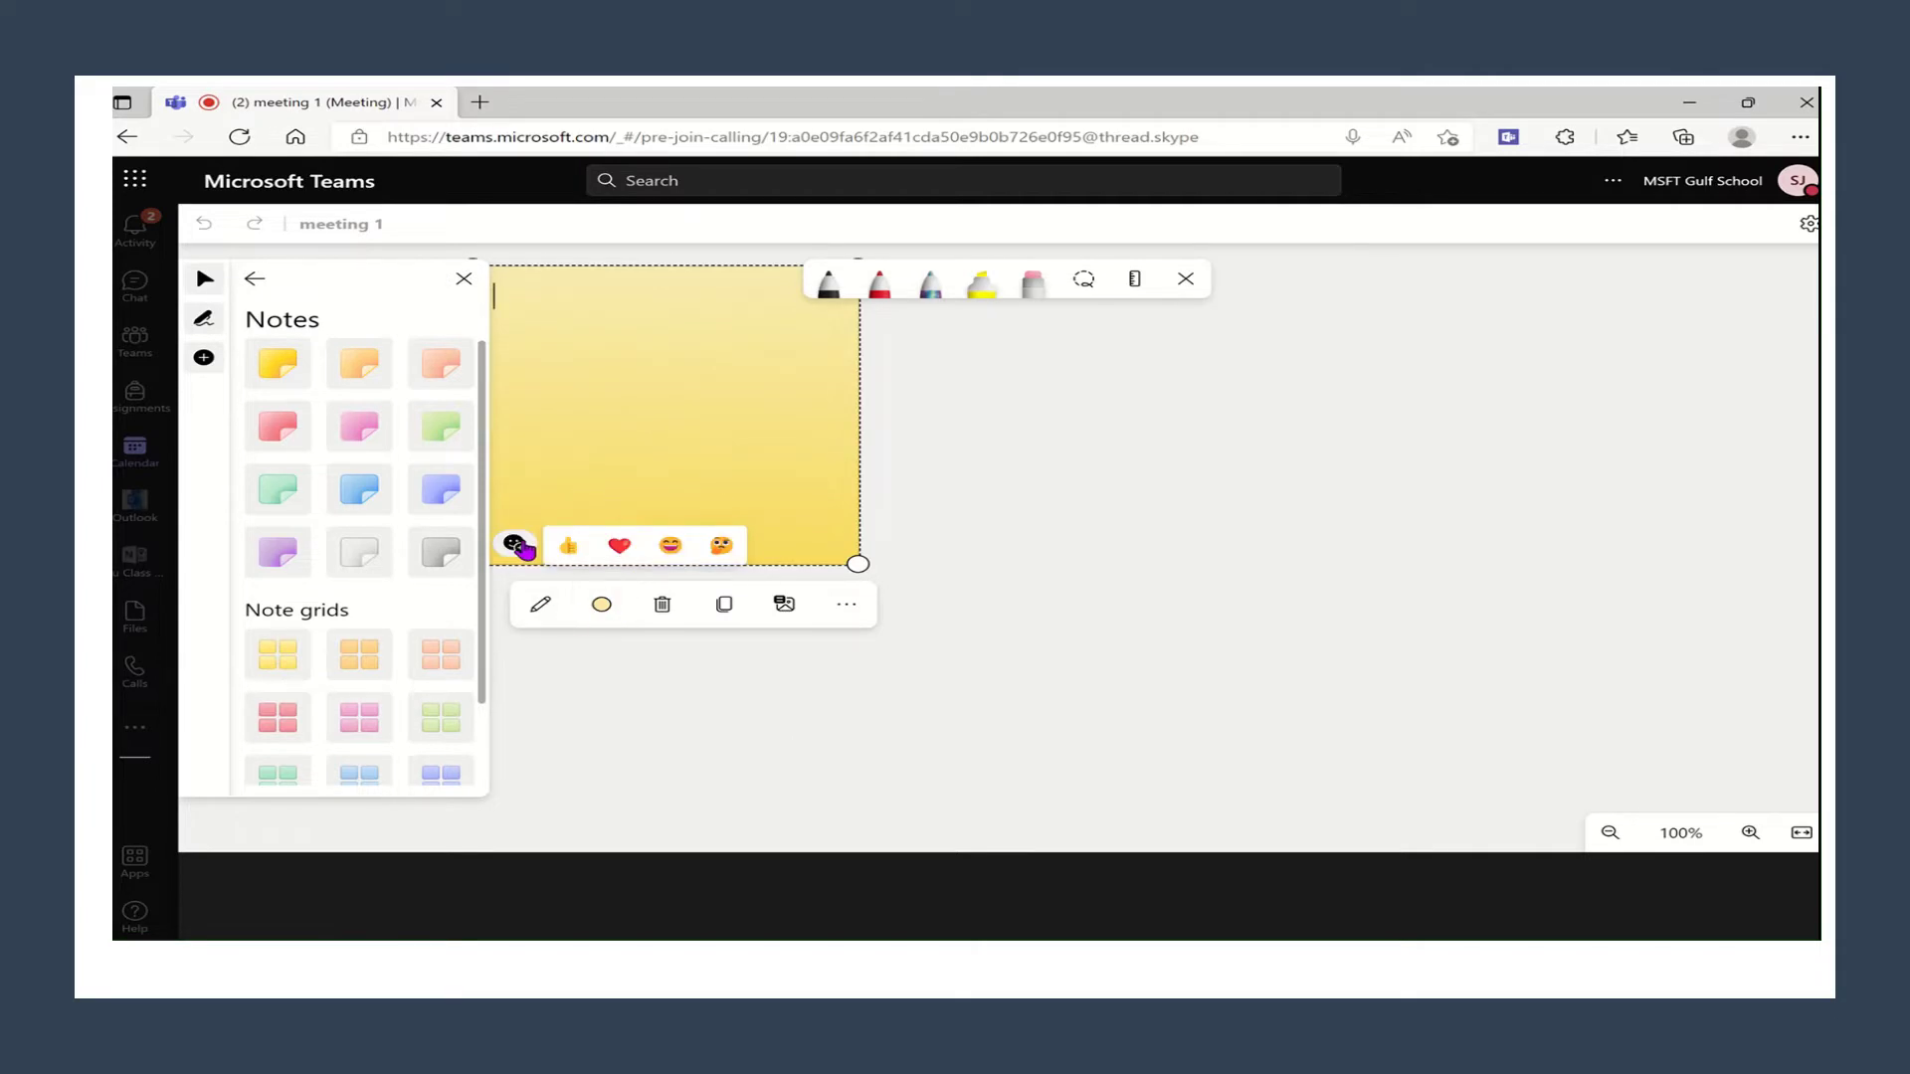
{"action": "left_click", "coordinate": [567, 545]}
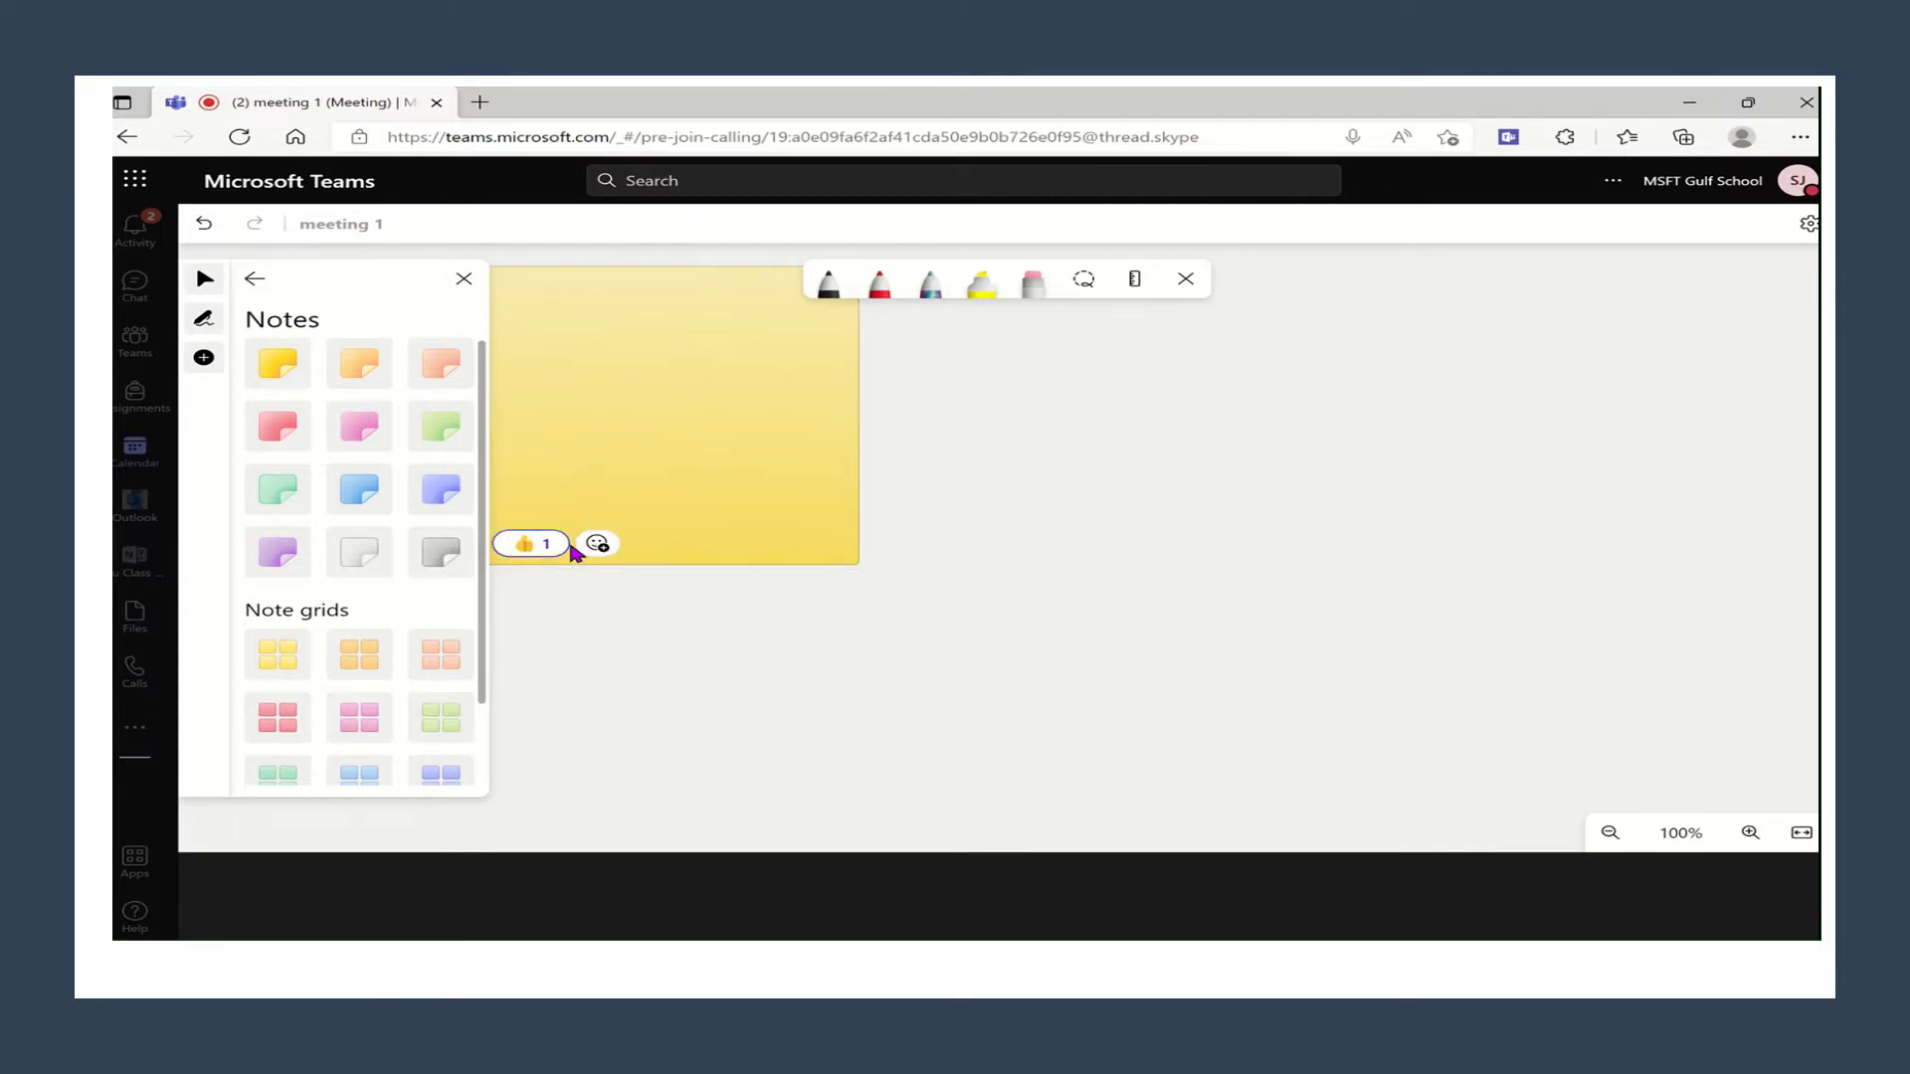
{"action": "left_click", "coordinate": [597, 543]}
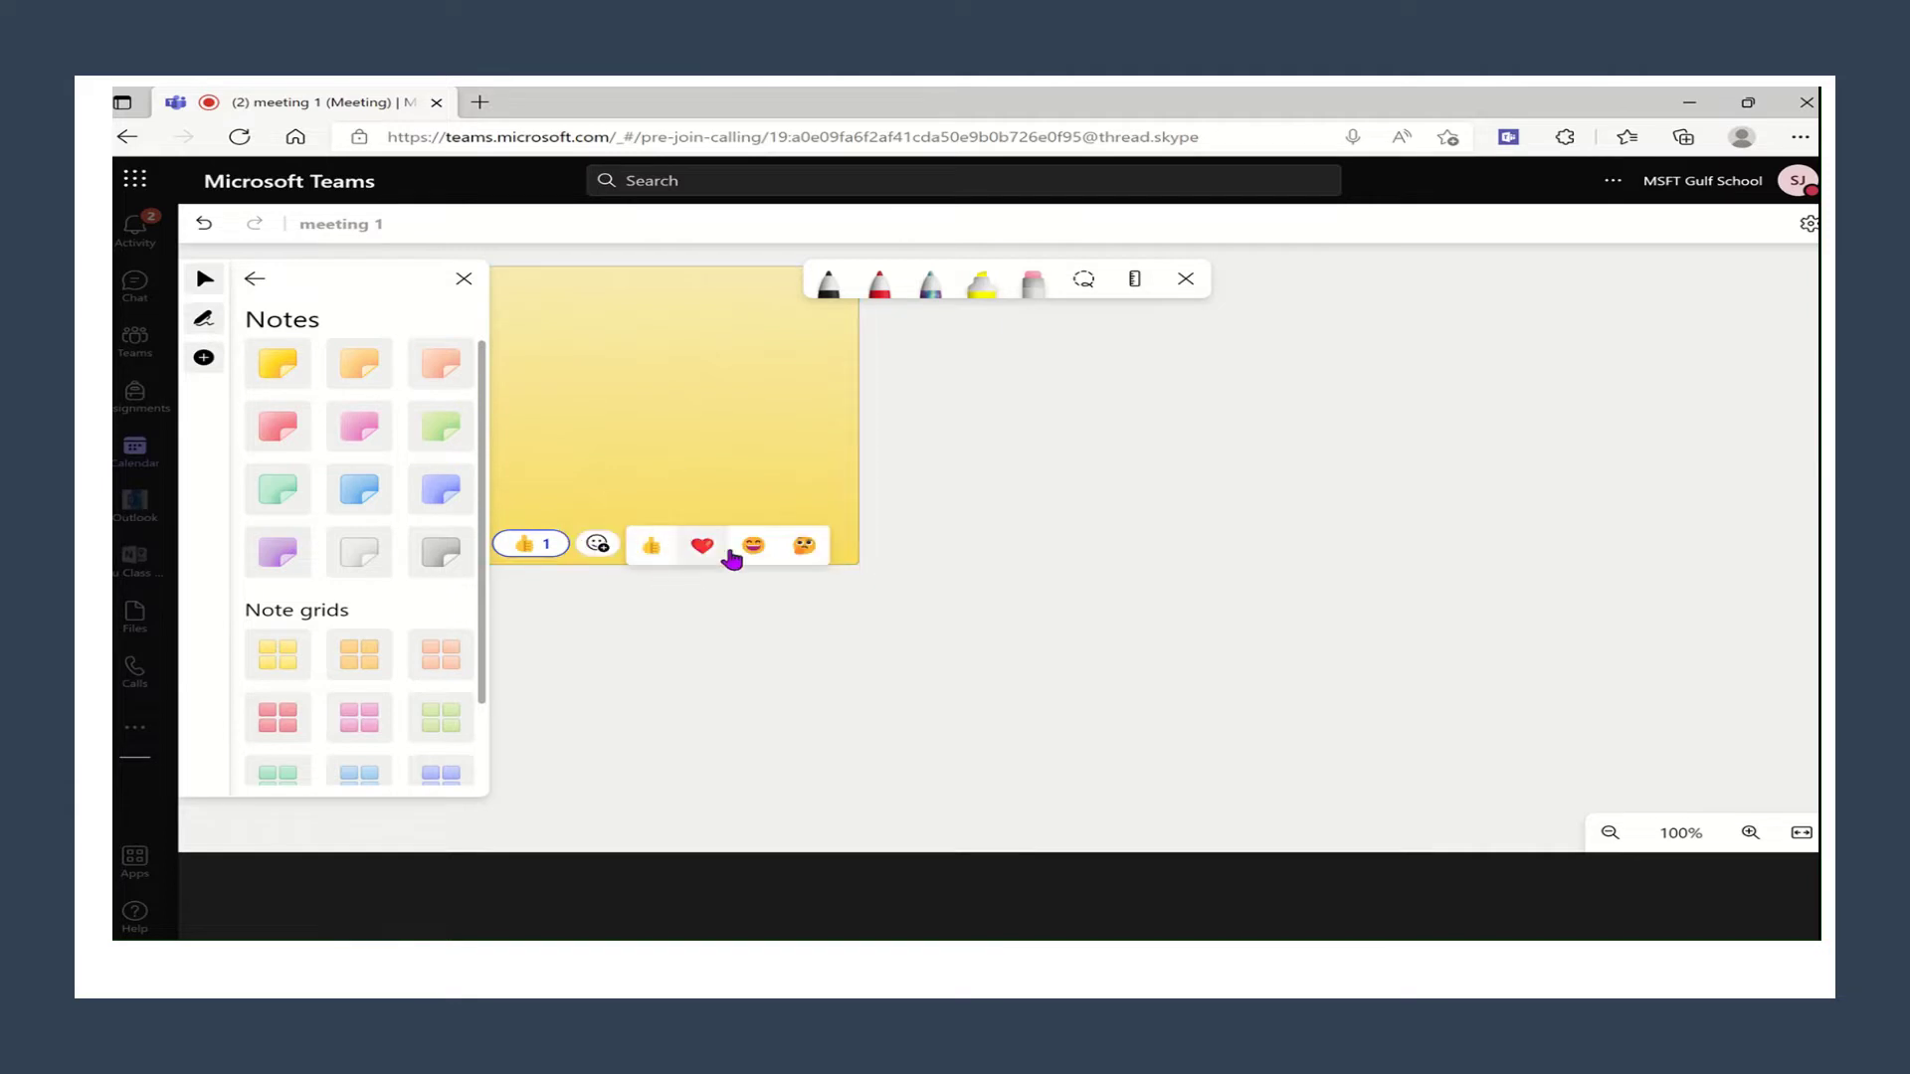
Lock the sticky note in place through its more-options menu.
{"action": "left_click", "coordinate": [781, 477]}
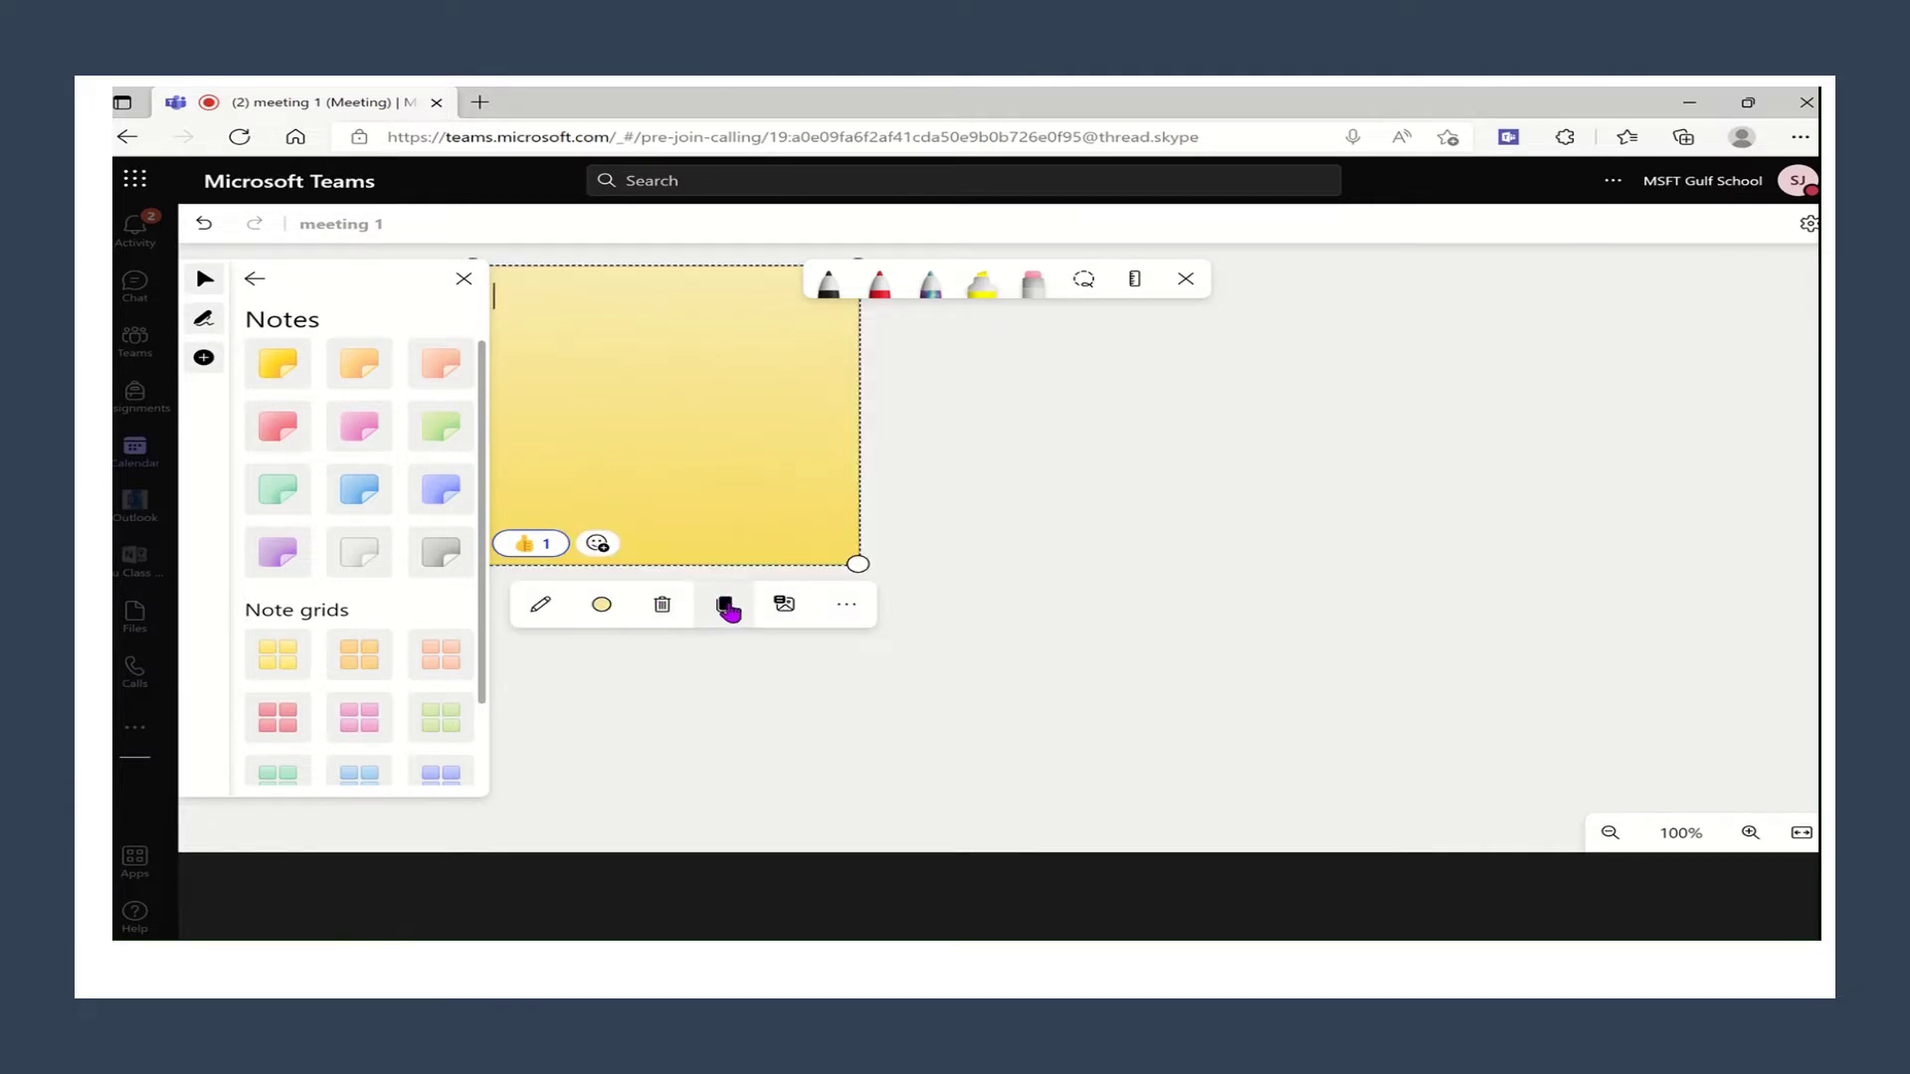
{"action": "left_click", "coordinate": [844, 609]}
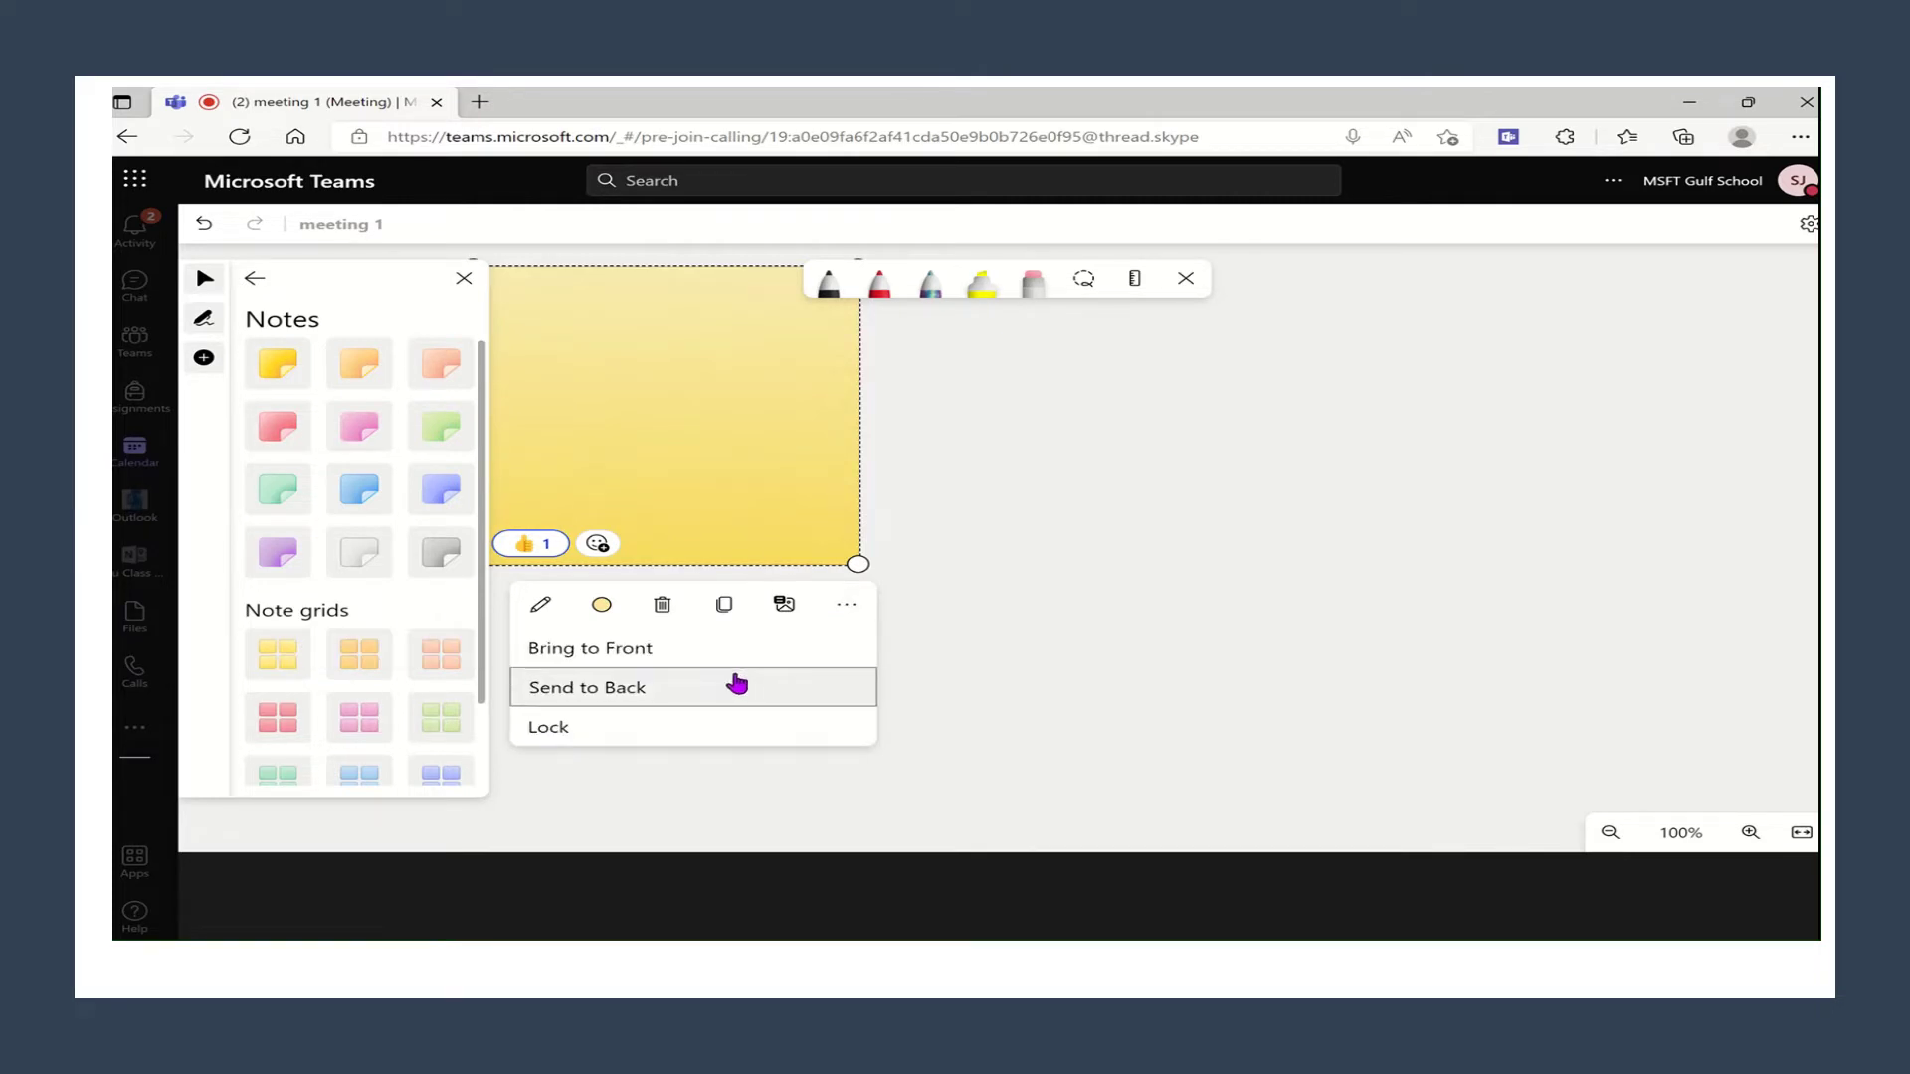
{"action": "left_click", "coordinate": [641, 732]}
{"action": "left_click", "coordinate": [696, 477]}
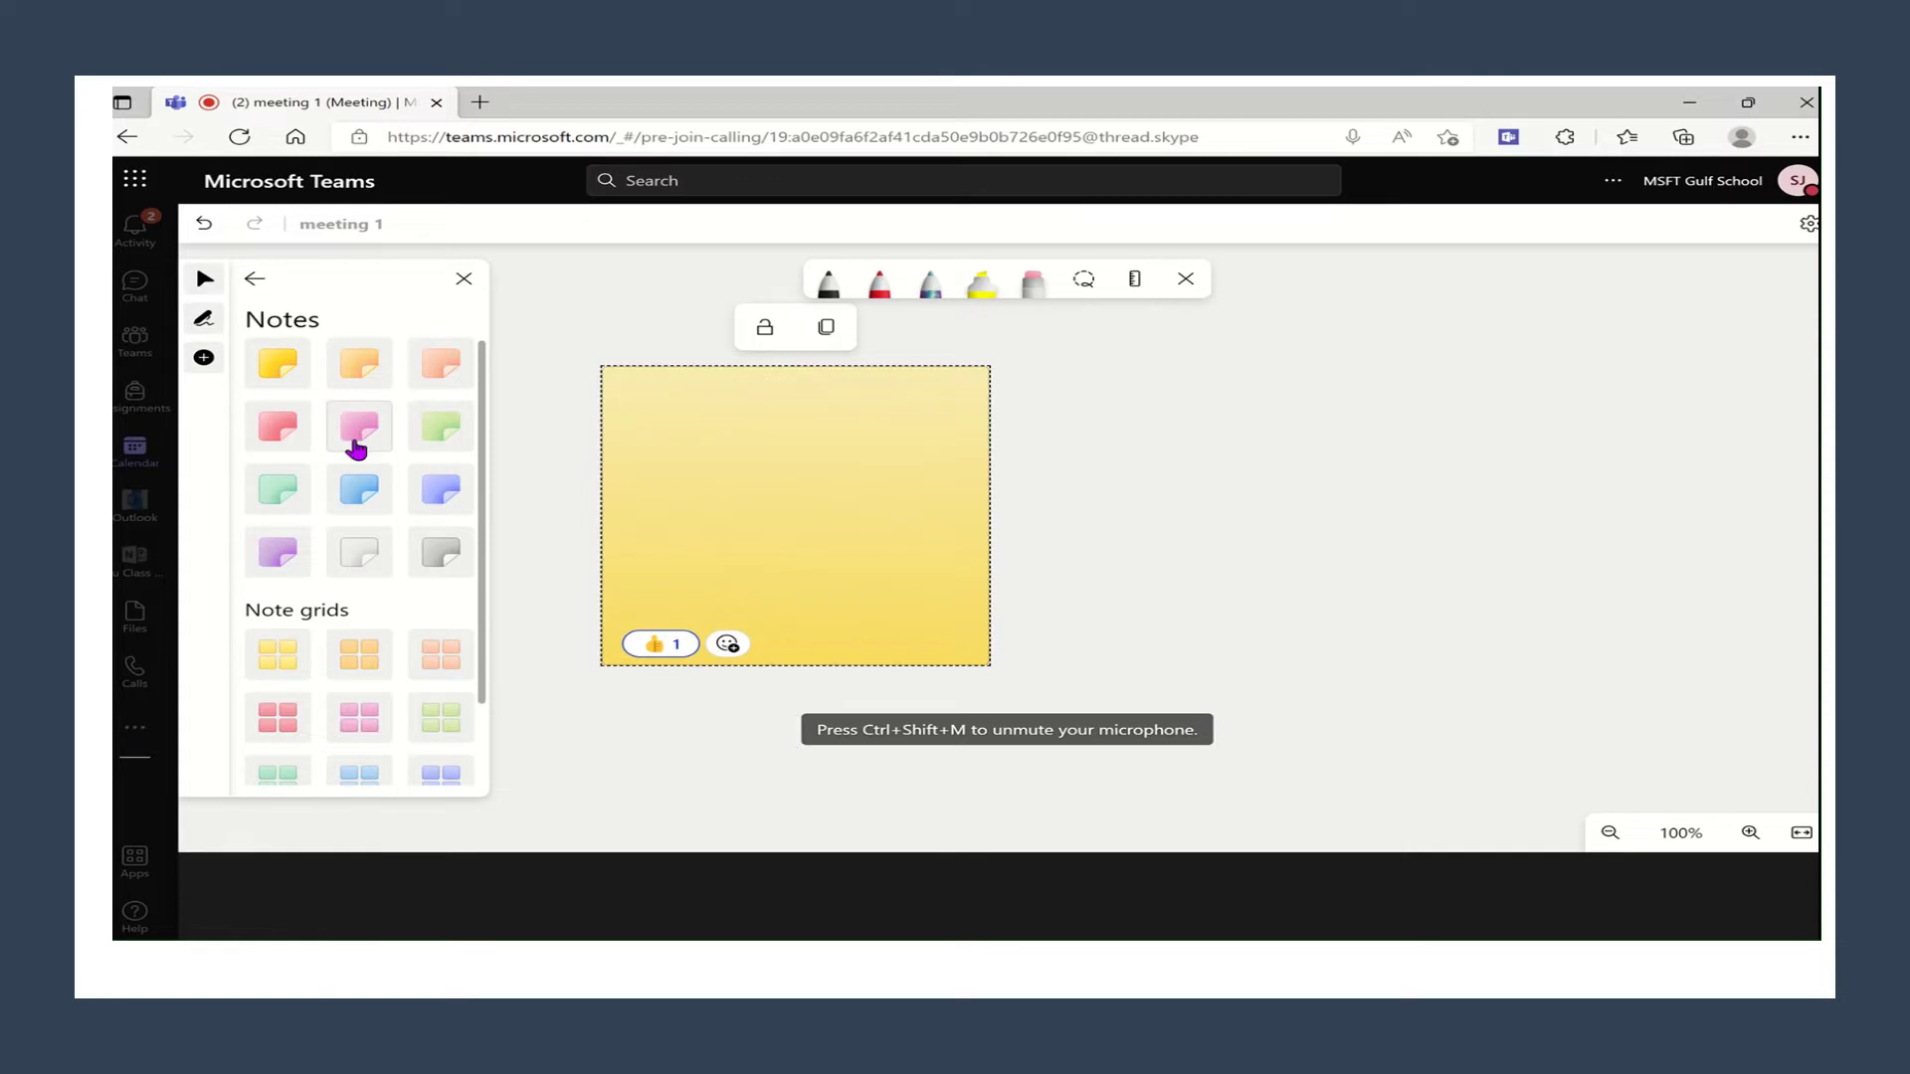
Drag the Topic Brainstorm template from Templates > Brainstorming onto the whiteboard.
{"action": "left_click", "coordinate": [256, 282]}
{"action": "left_click", "coordinate": [256, 281]}
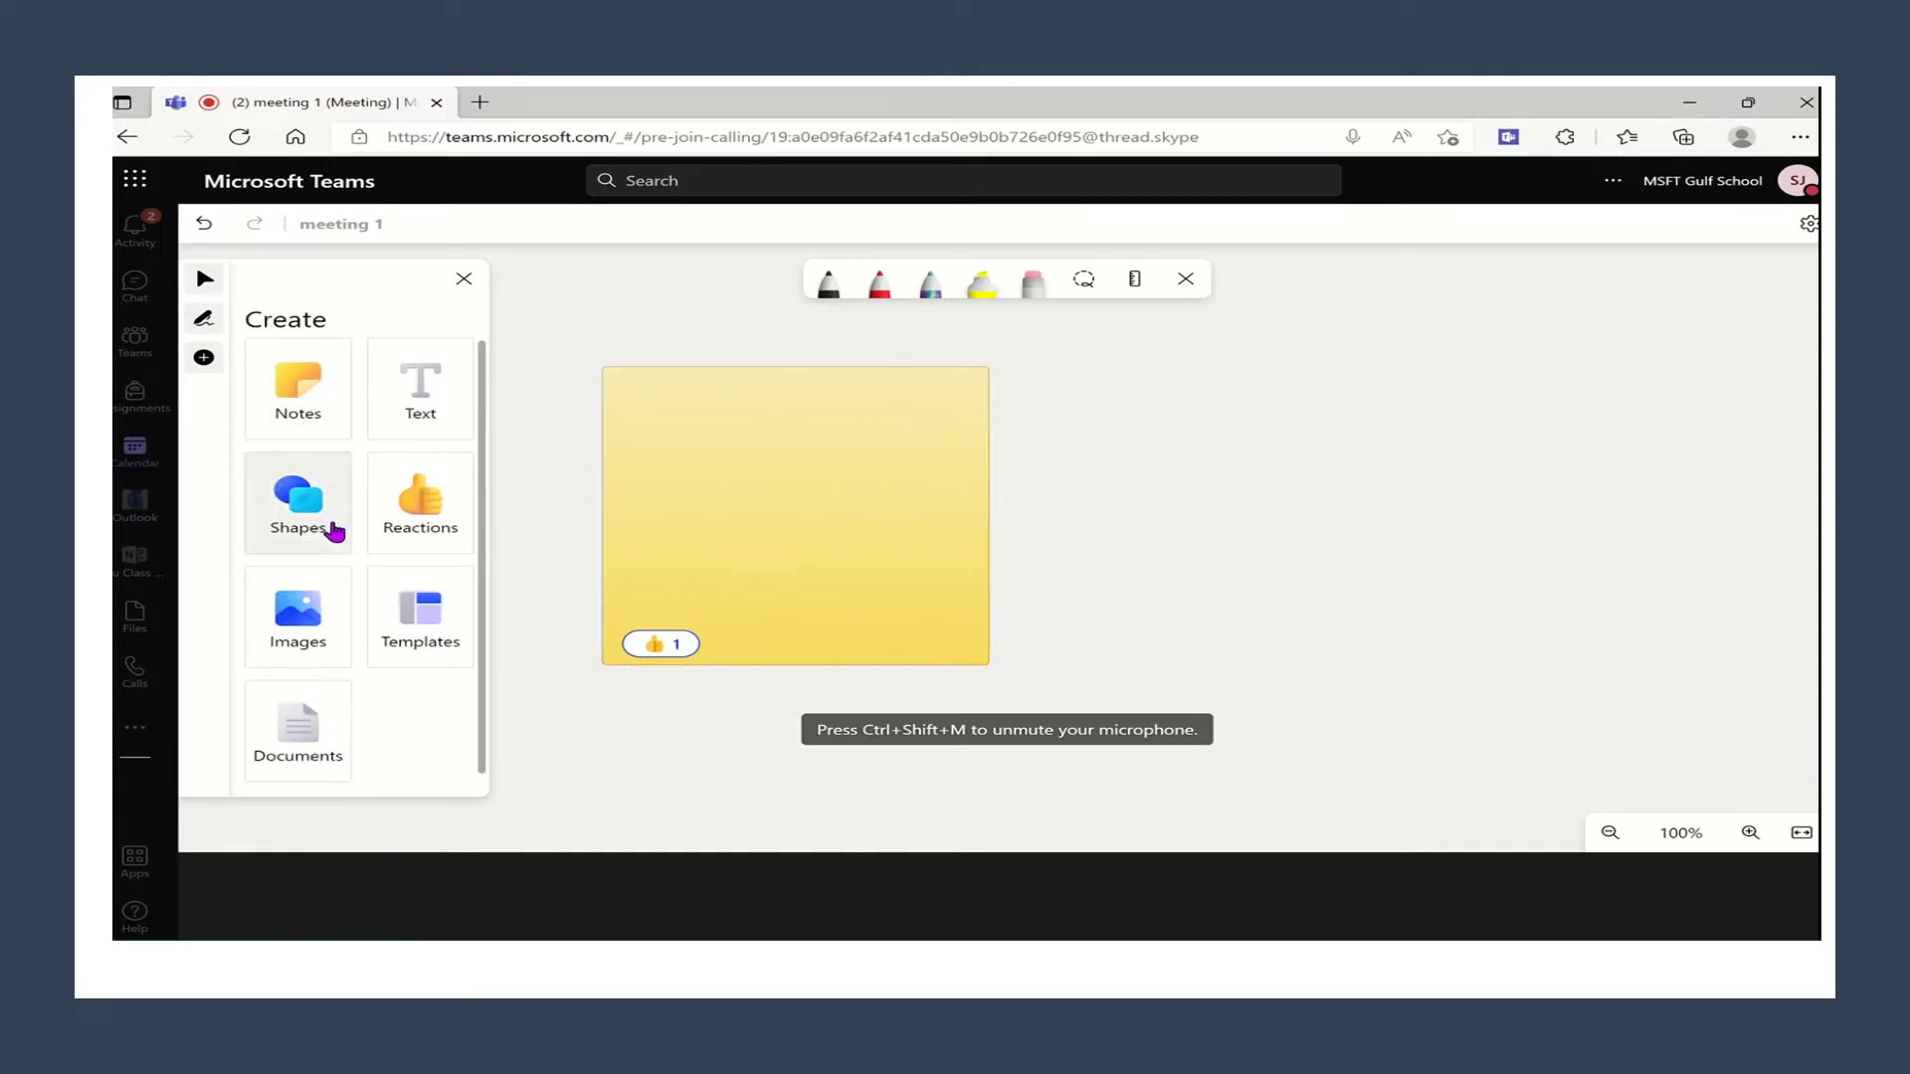
{"action": "left_click", "coordinate": [419, 615]}
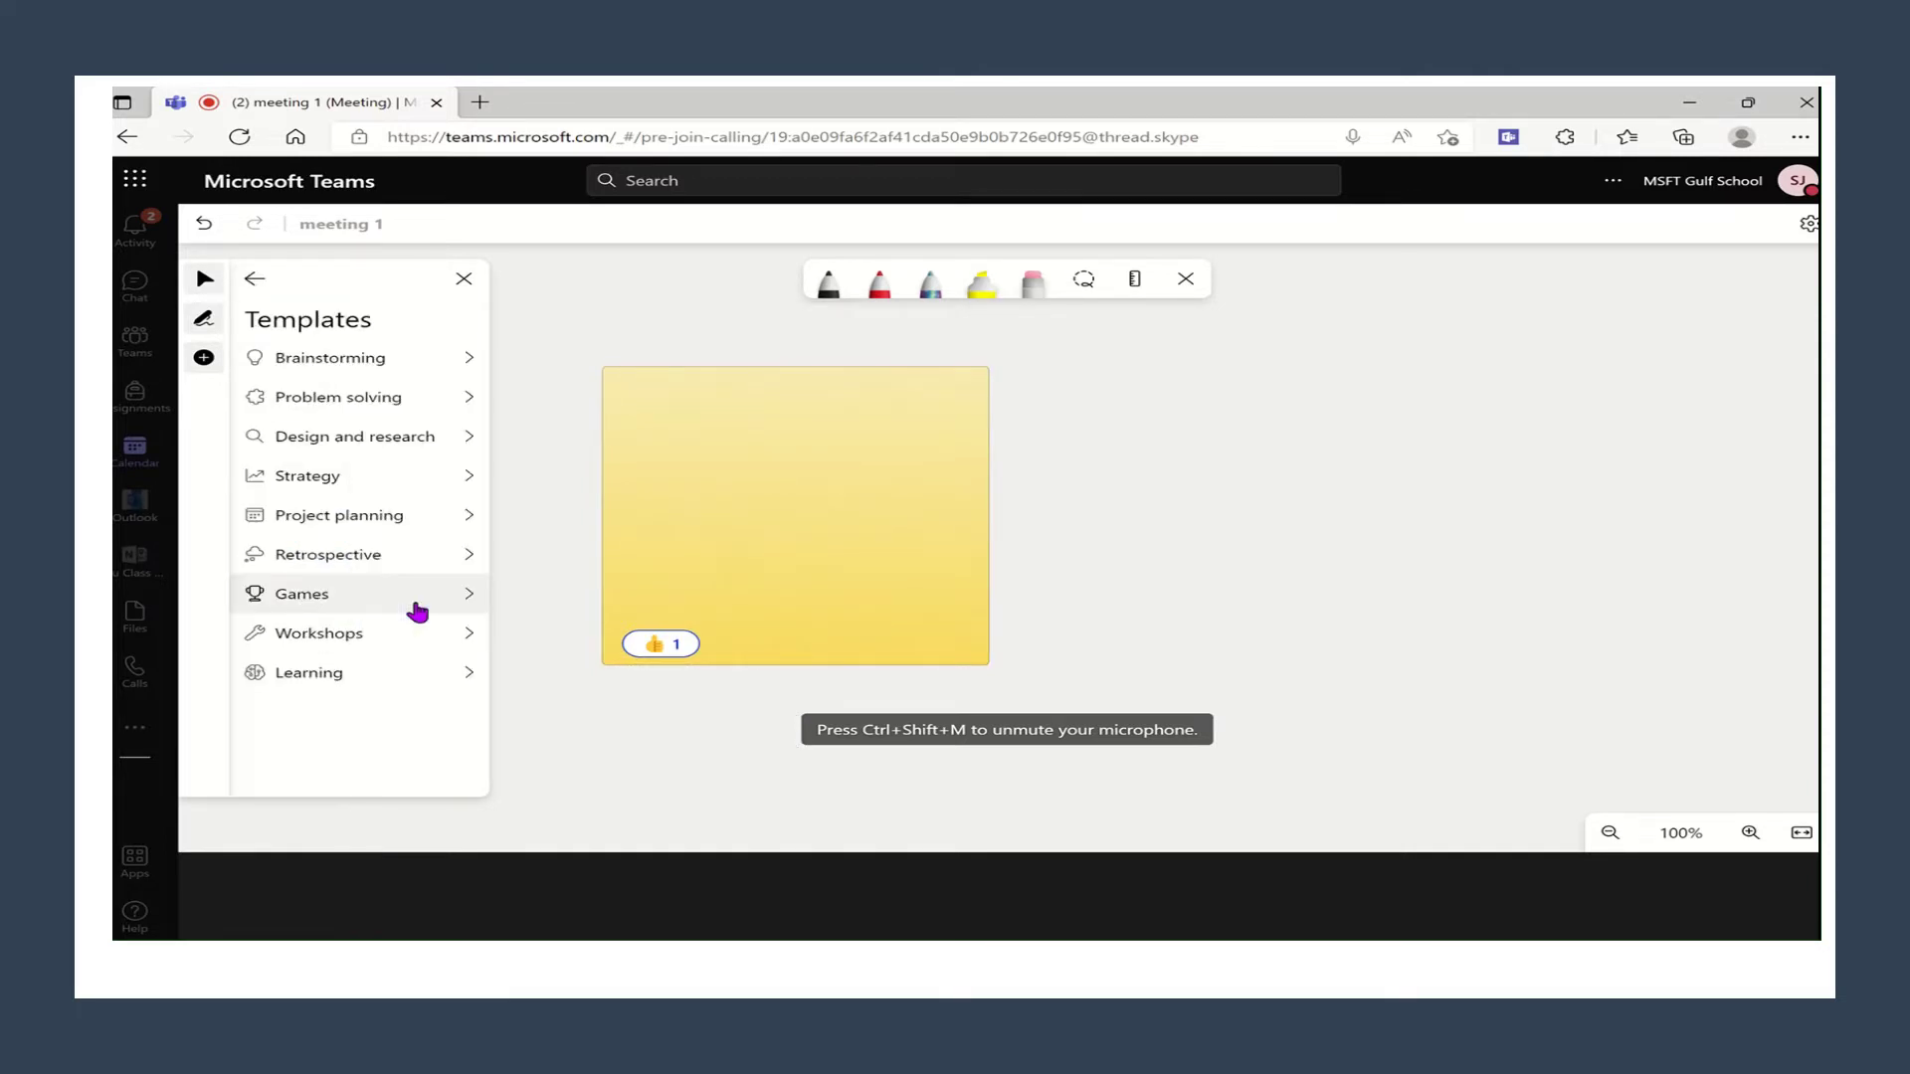
{"action": "left_click", "coordinate": [375, 360]}
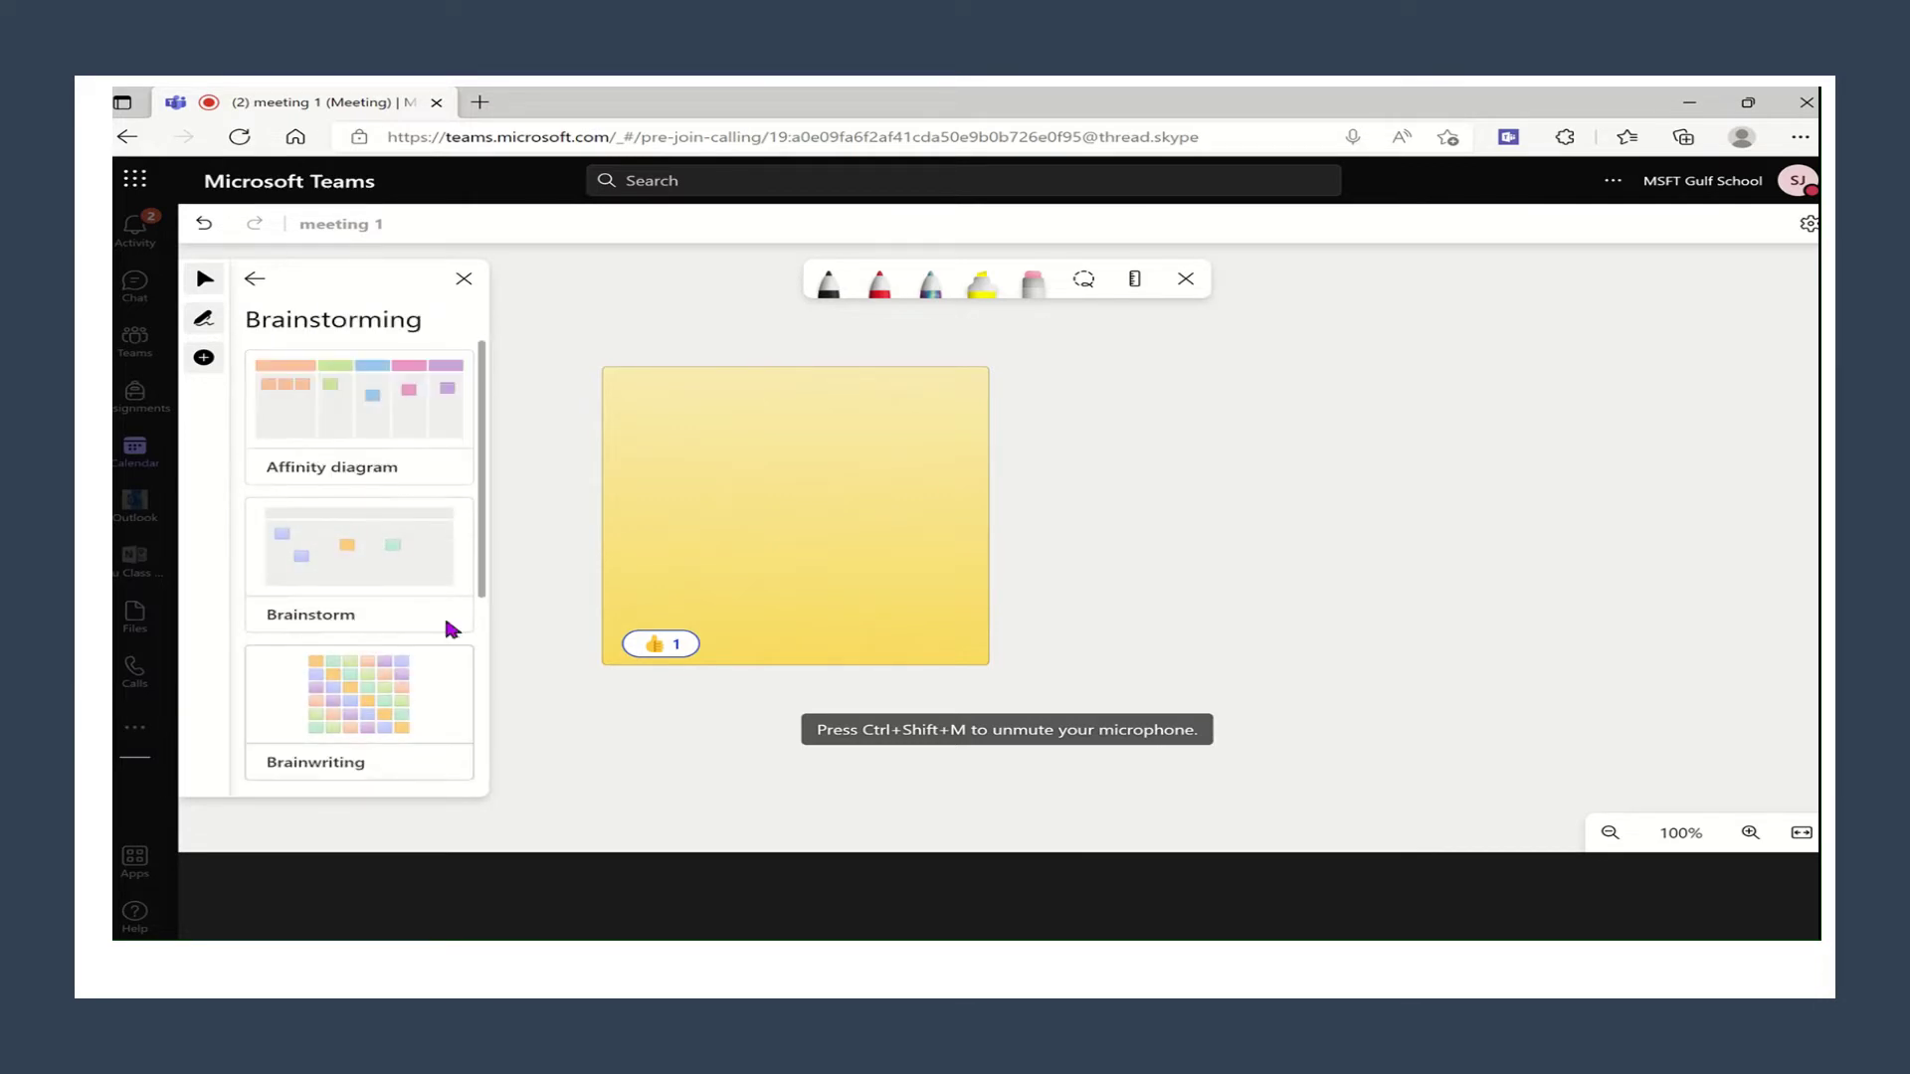
{"action": "scroll", "coordinate": [488, 566], "scroll_direction": "down", "scroll_amount": 1}
{"action": "left_click_drag", "start_coordinate": [488, 566], "coordinate": [481, 772]}
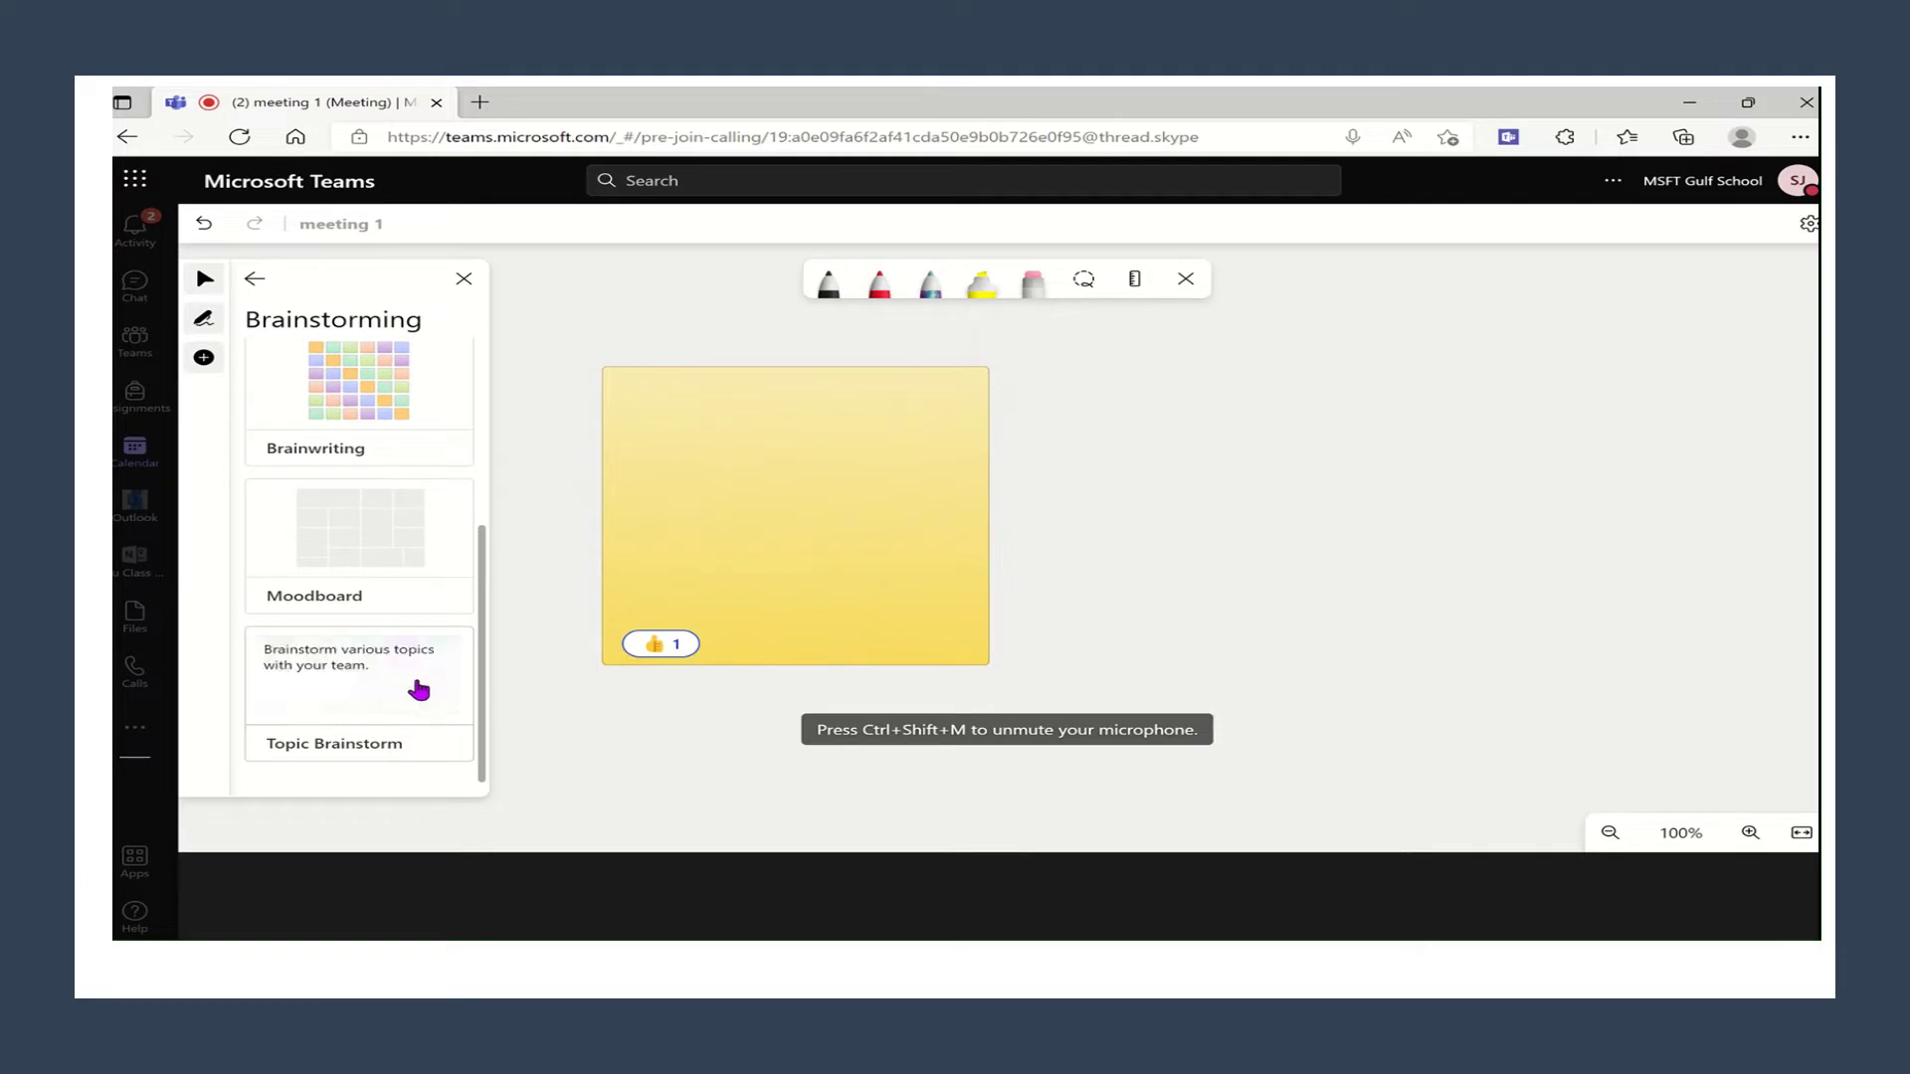
{"action": "left_click", "coordinate": [327, 705]}
{"action": "left_click_drag", "start_coordinate": [358, 696], "coordinate": [803, 493]}
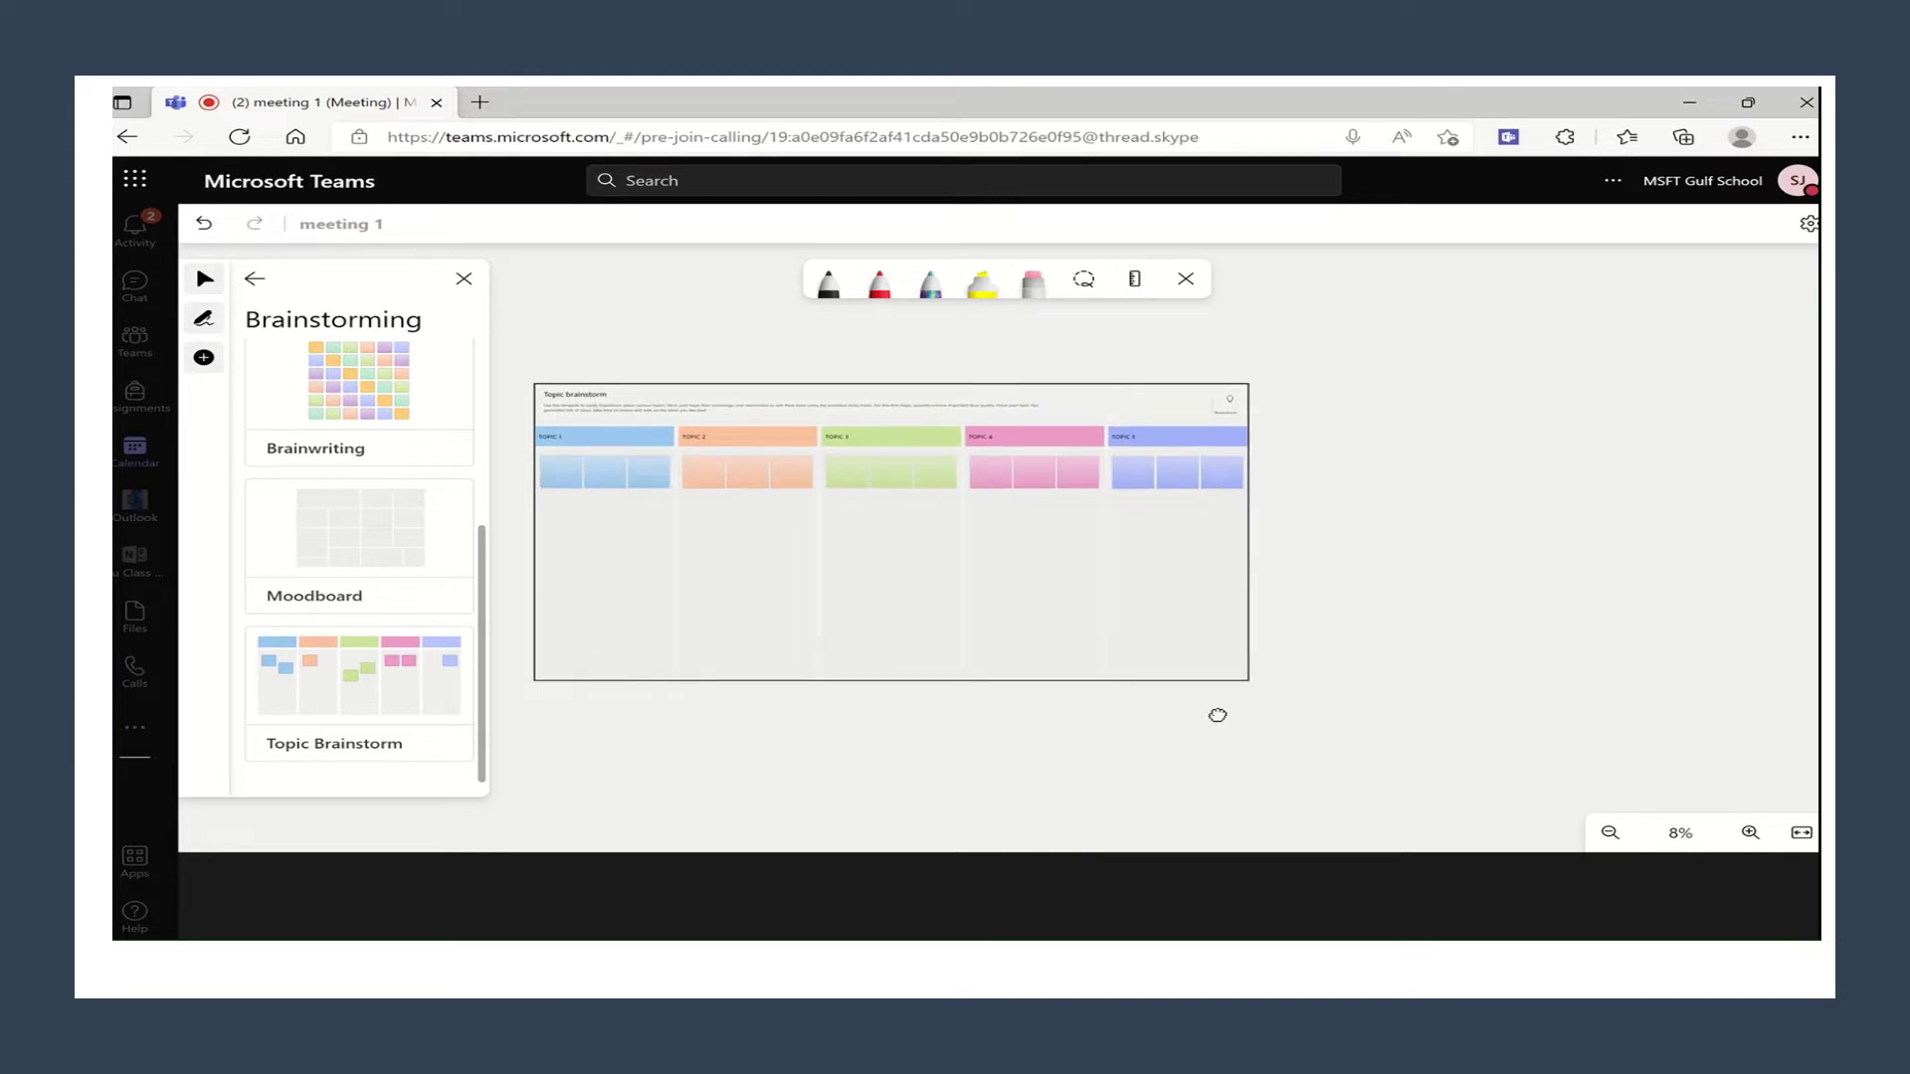
Retitle the TOPIC 1 header as 'Elearning' and drag a corner to enlarge the template.
{"action": "left_click", "coordinate": [609, 453]}
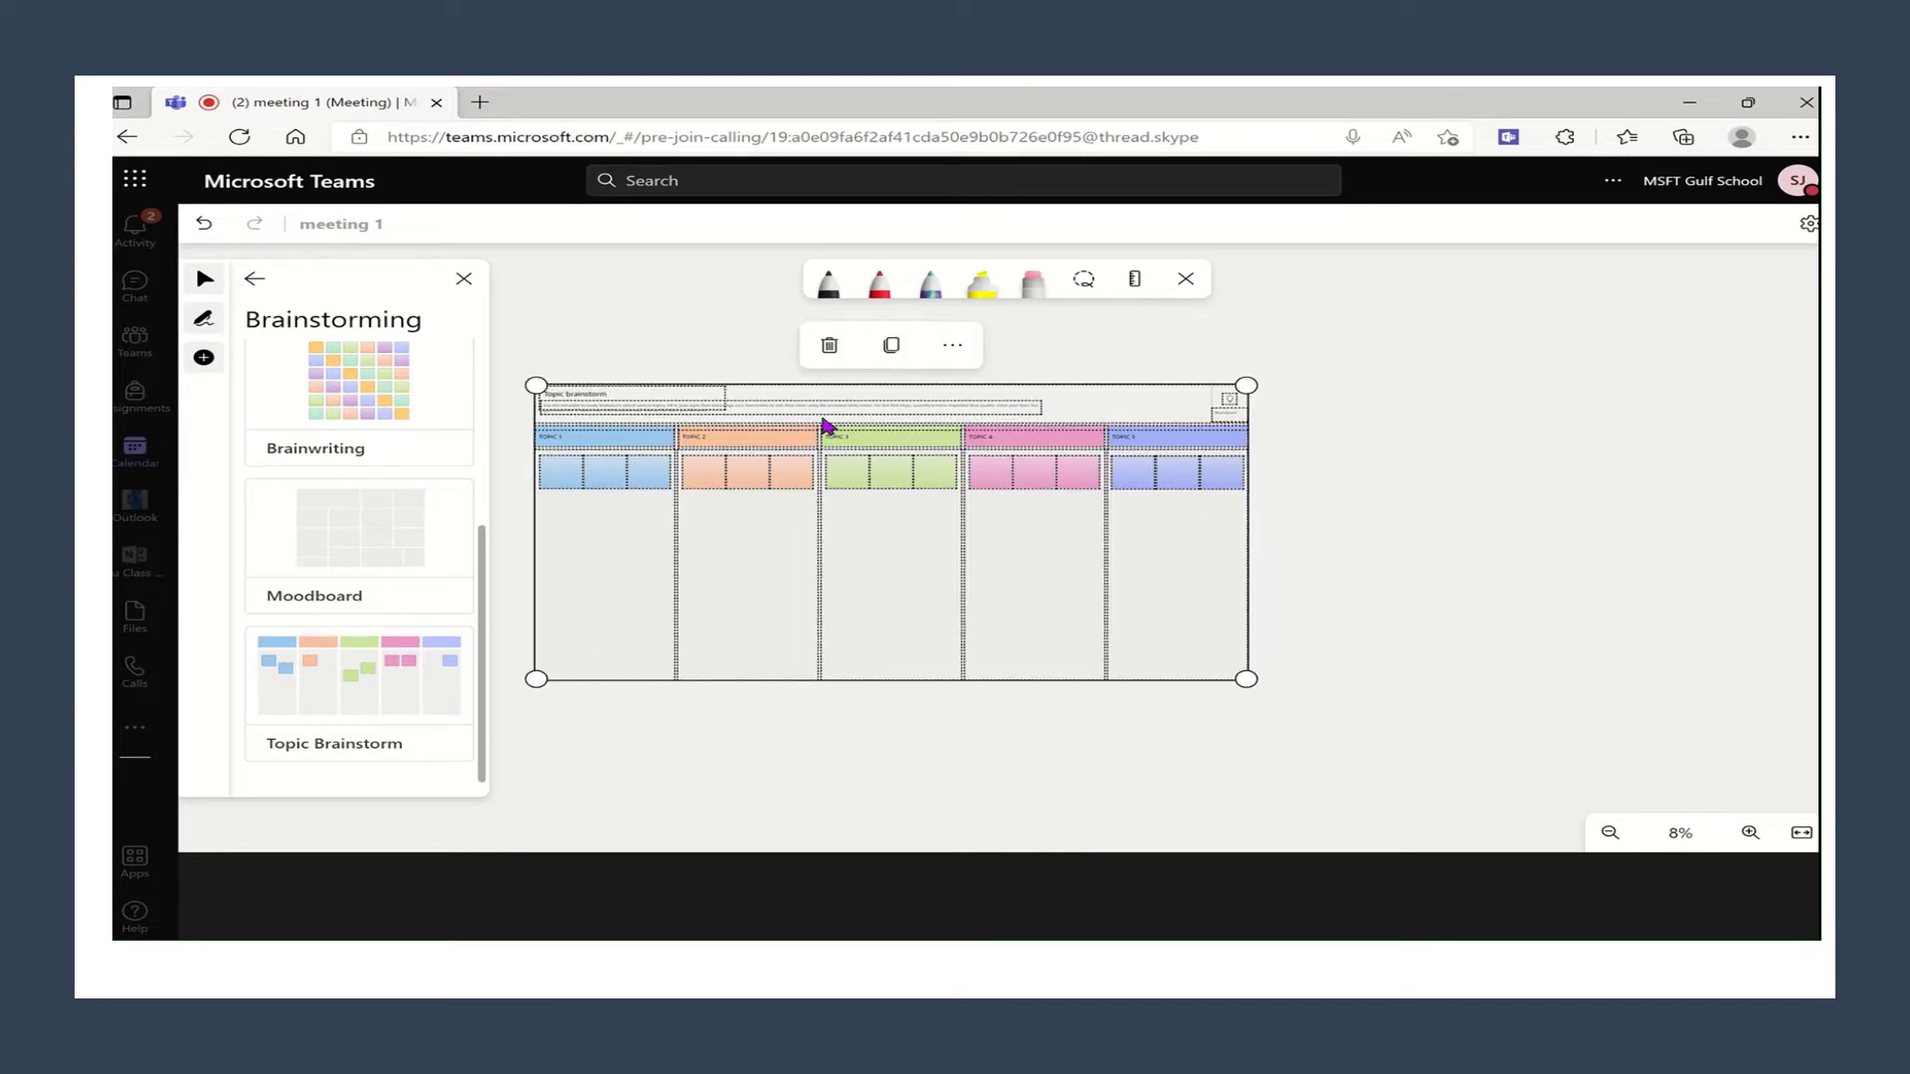
{"action": "left_click", "coordinate": [1556, 752]}
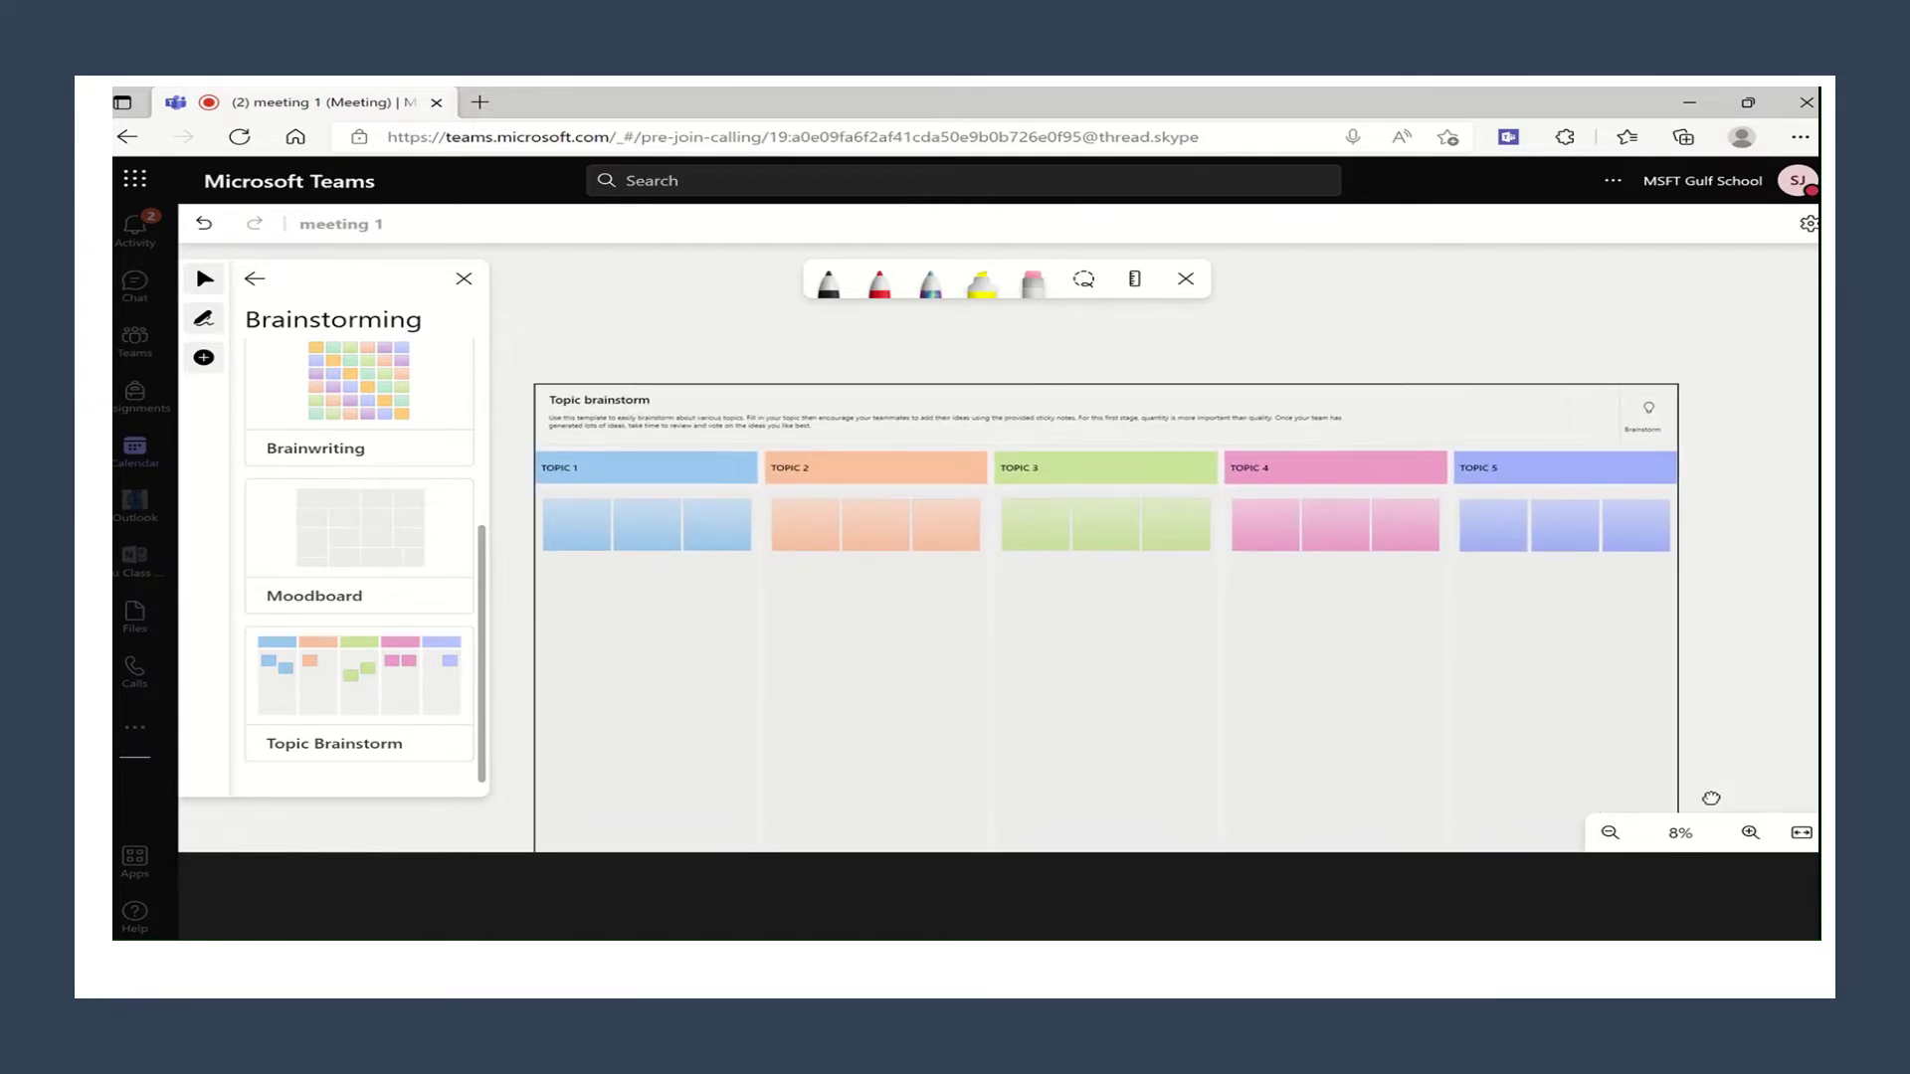
{"action": "left_click", "coordinate": [589, 478]}
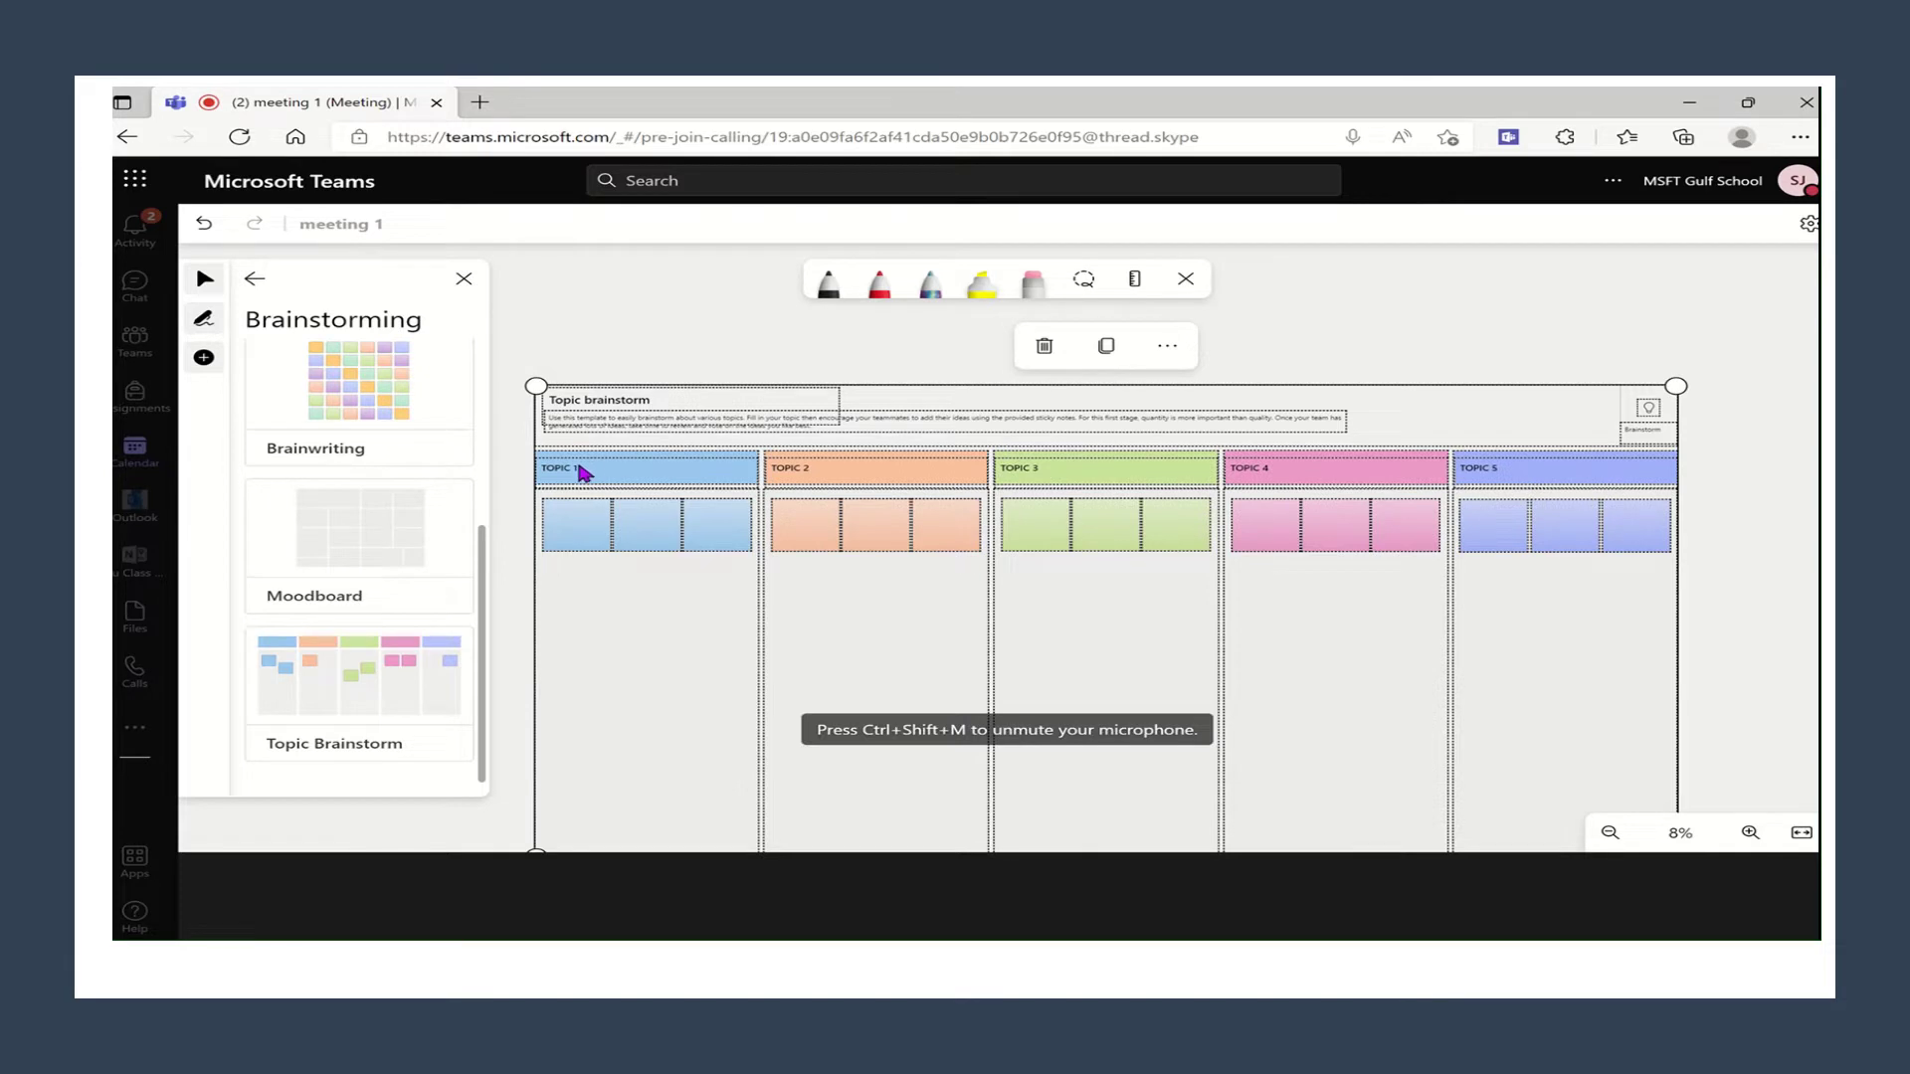
{"action": "left_click", "coordinate": [599, 467]}
{"action": "key", "text": "BackSpace"}
{"action": "key", "text": "BackSpace"}
{"action": "key", "text": "BackSpace"}
{"action": "key", "text": "BackSpace"}
{"action": "key", "text": "BackSpace"}
{"action": "scroll", "coordinate": [599, 468], "scroll_direction": "down", "scroll_amount": 1}
{"action": "type", "text": "Elearning"}
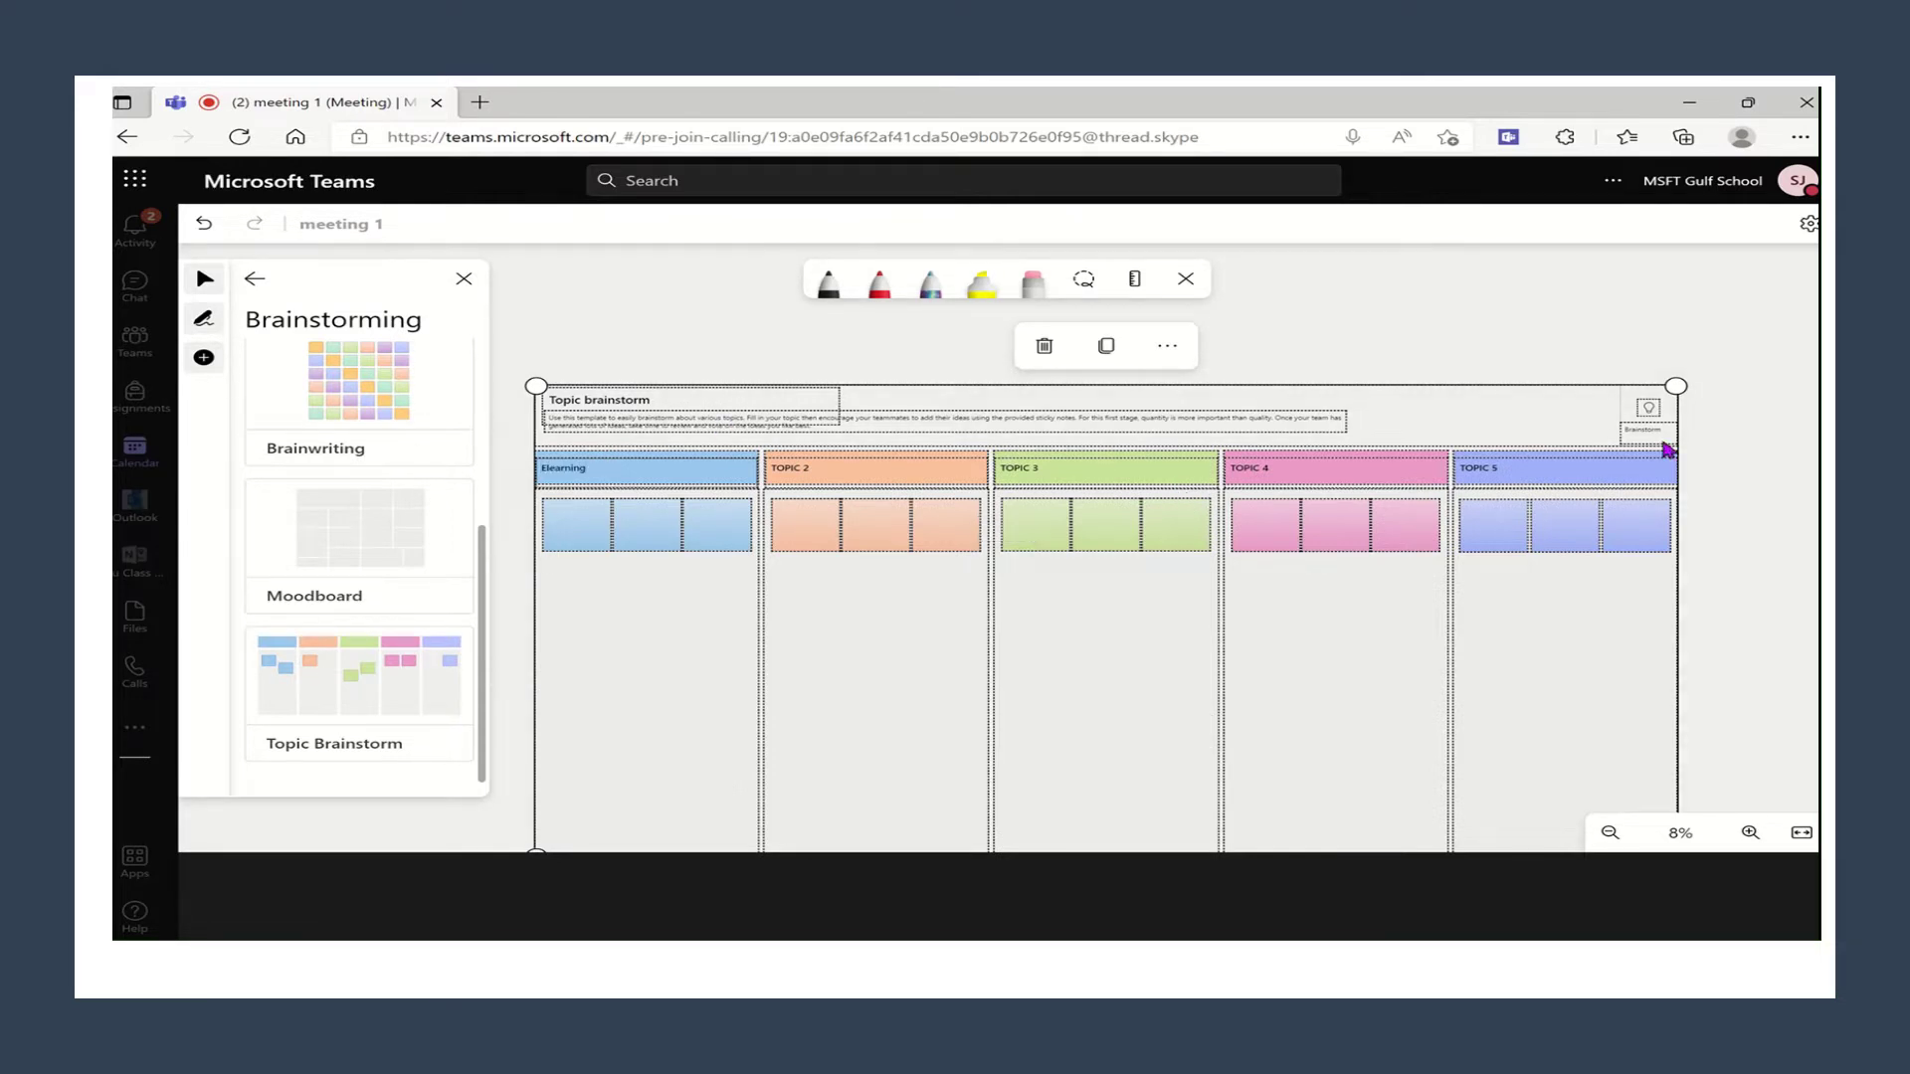
{"action": "left_click_drag", "start_coordinate": [1755, 345], "coordinate": [1812, 327]}
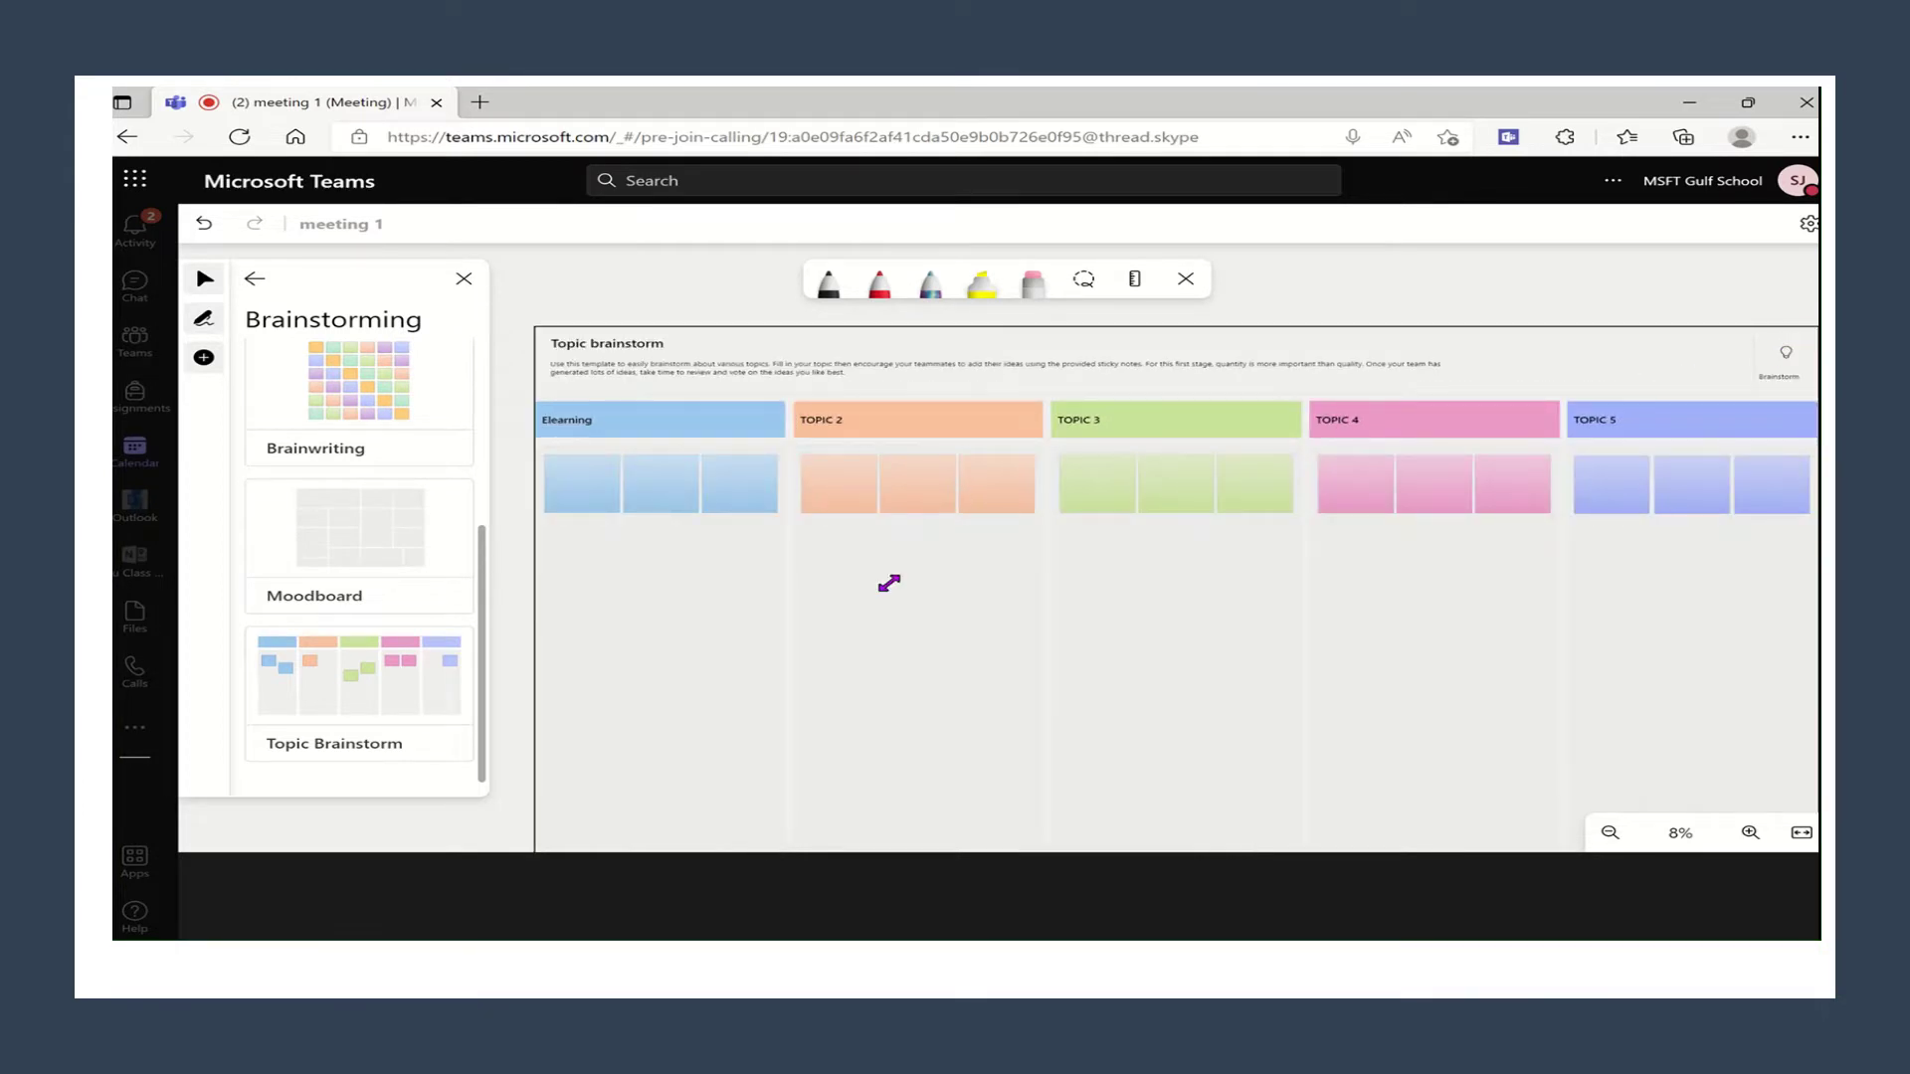
Handwrite 'I Like' under the Elearning column with the black pen.
{"action": "left_click", "coordinate": [935, 597]}
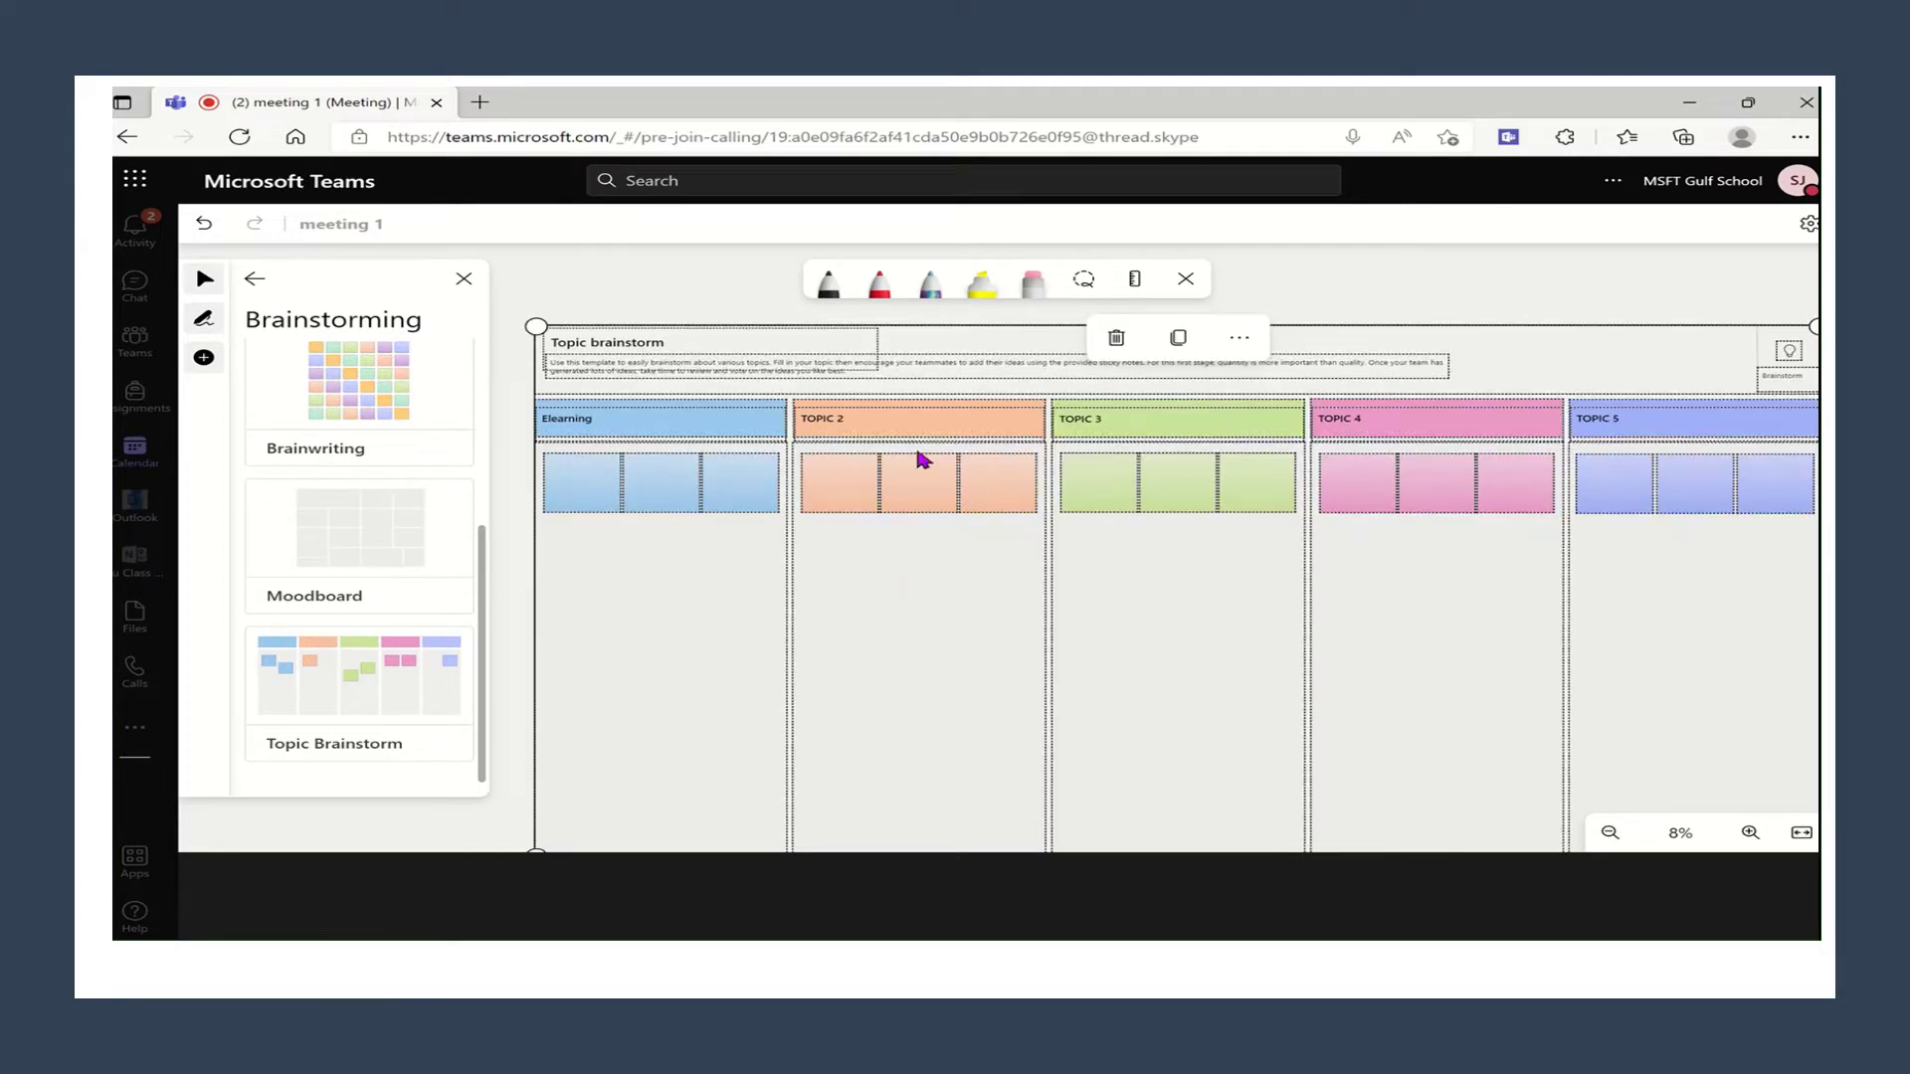
{"action": "left_click", "coordinate": [828, 283]}
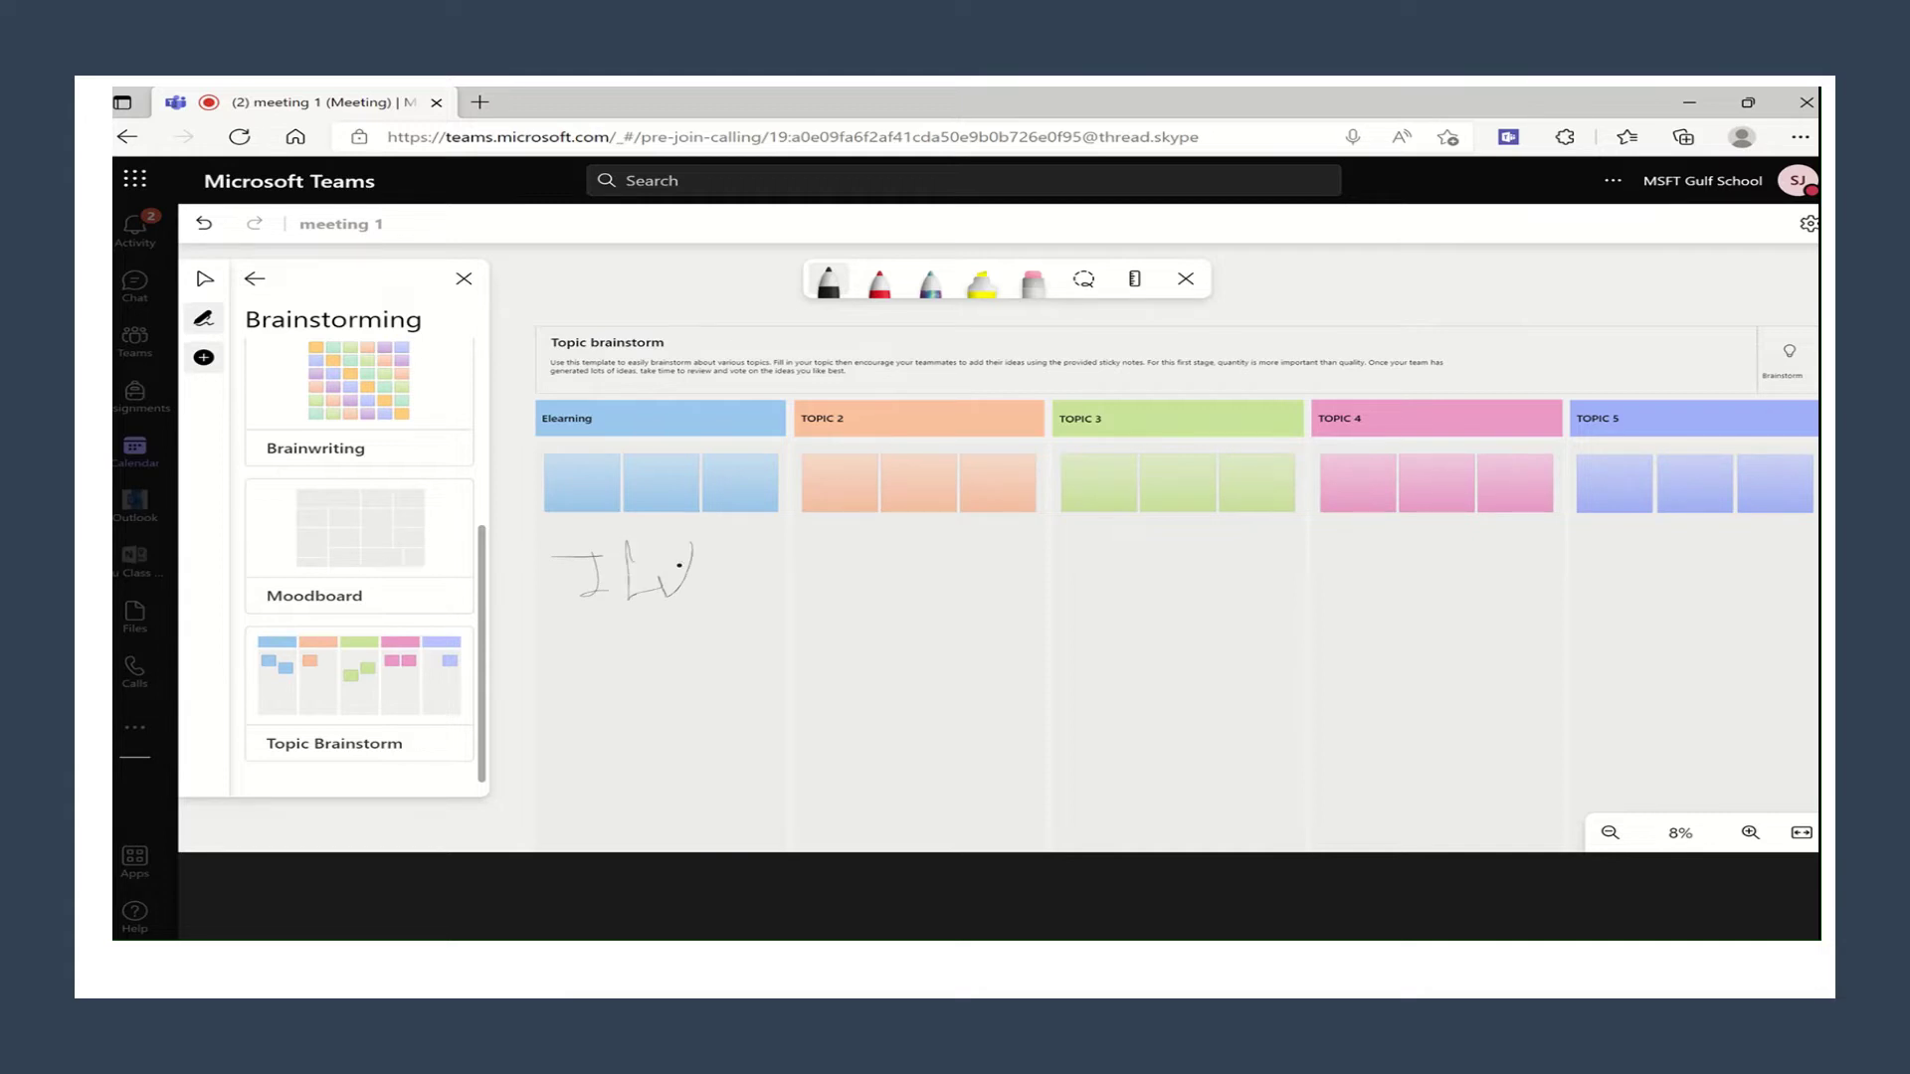
{"action": "left_click_drag", "start_coordinate": [719, 579], "coordinate": [741, 582]}
Highlight Elearning in yellow and erase the handwritten 'I Like'.
{"action": "left_click", "coordinate": [982, 282]}
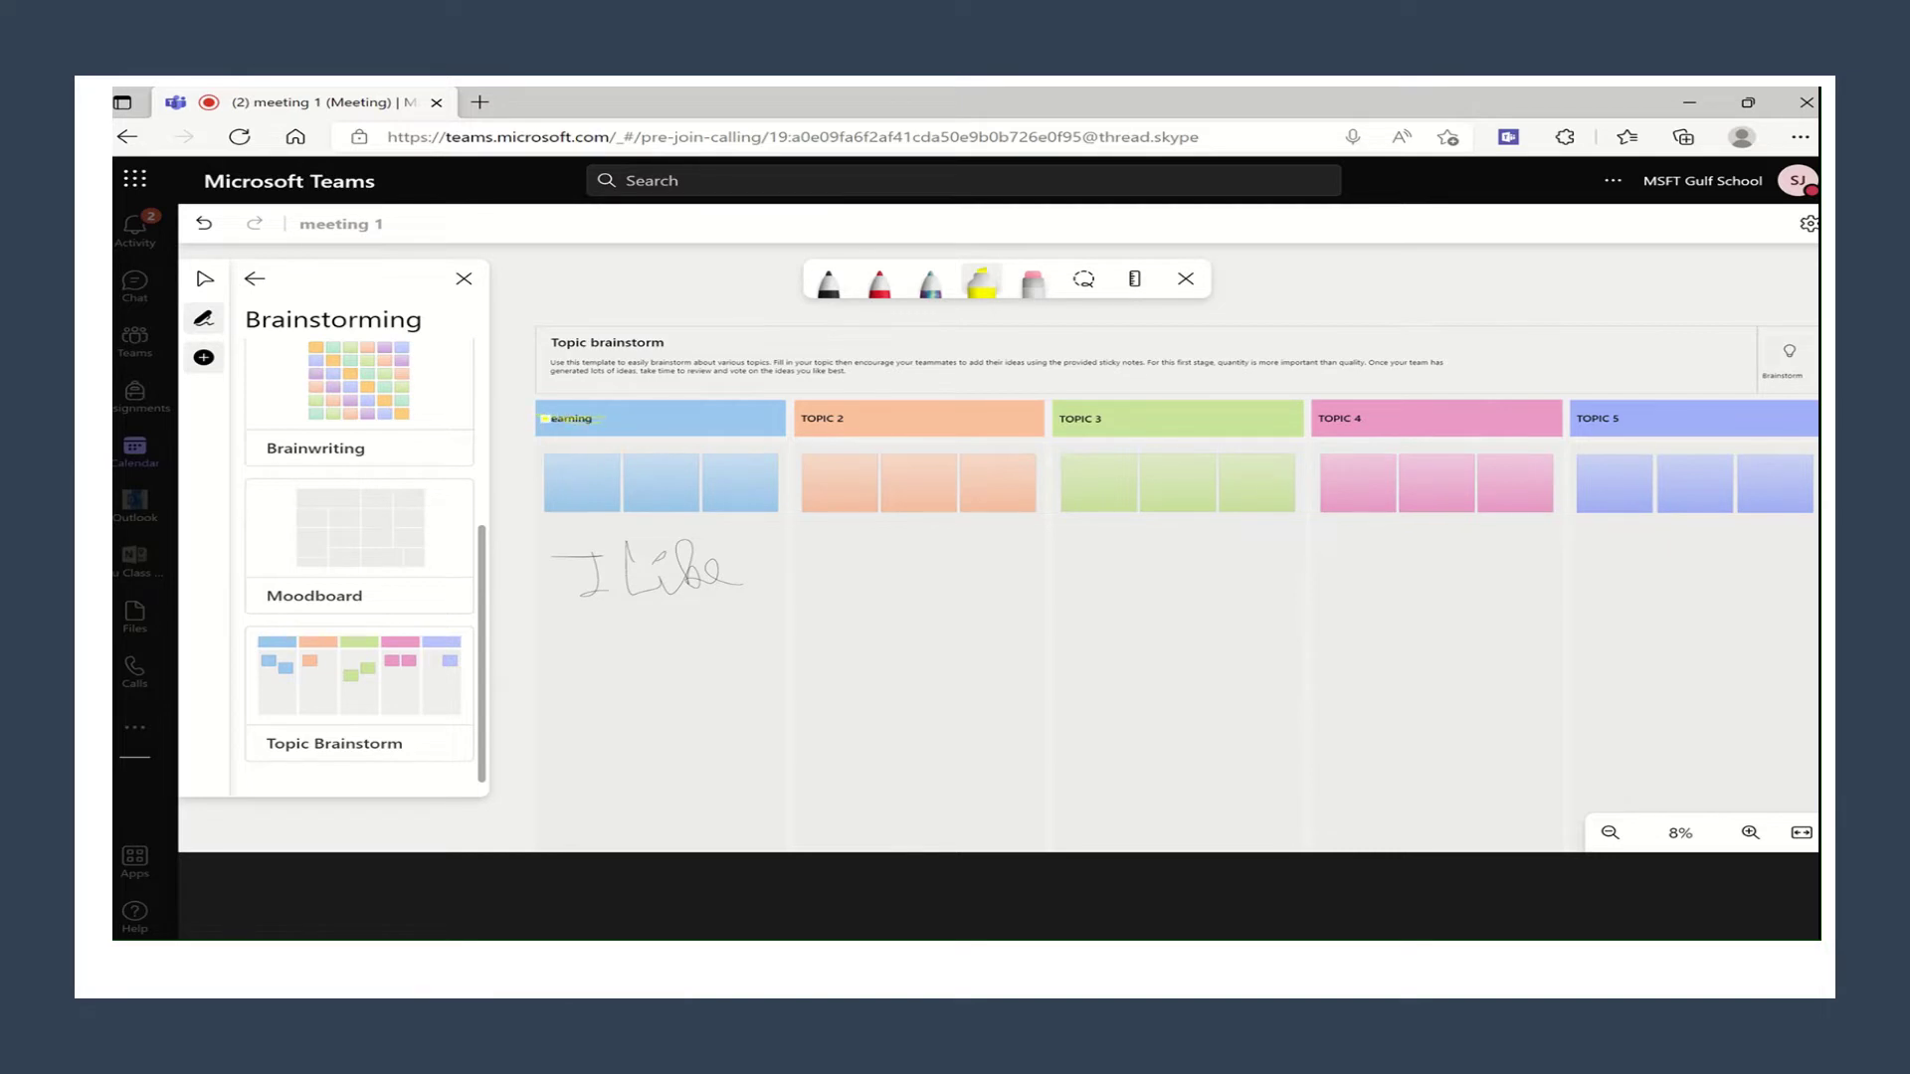
{"action": "left_click", "coordinate": [1034, 282]}
{"action": "left_click_drag", "start_coordinate": [664, 581], "coordinate": [651, 529]}
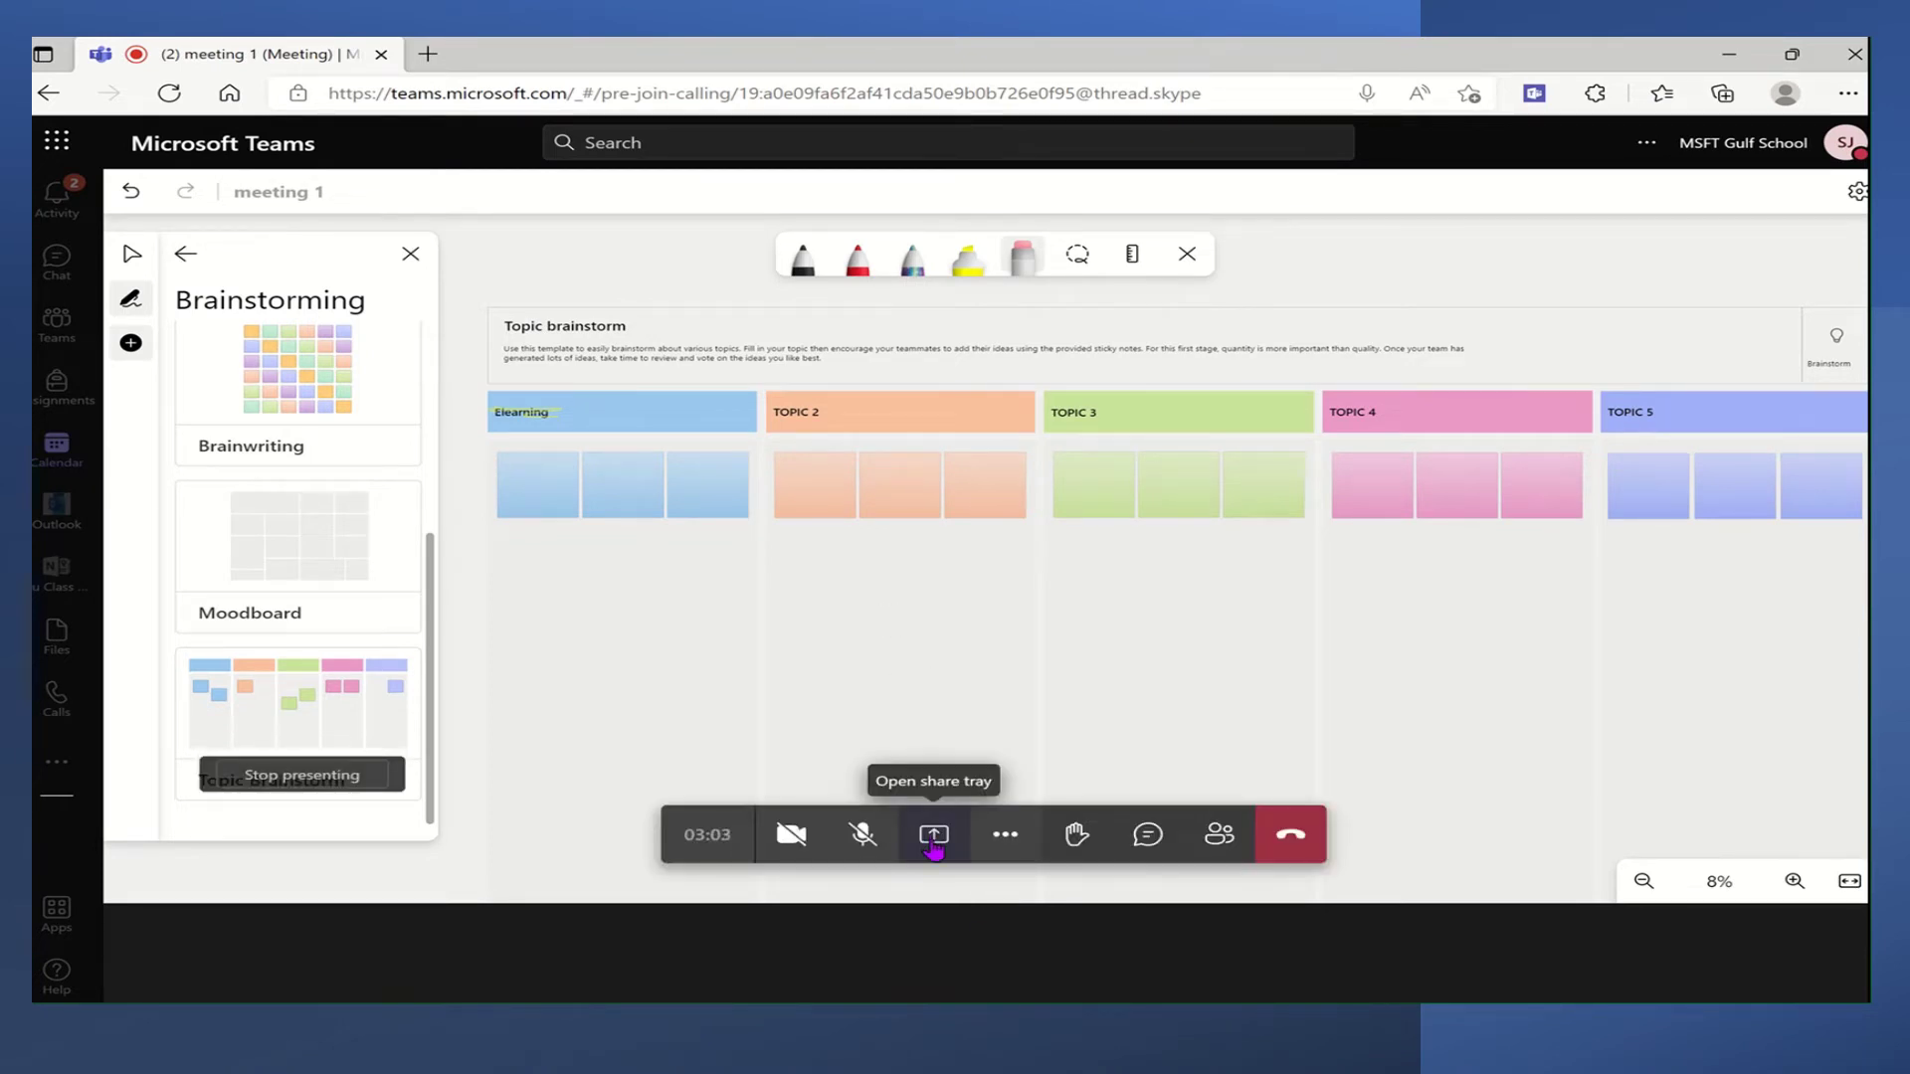
{"action": "left_click", "coordinate": [934, 821]}
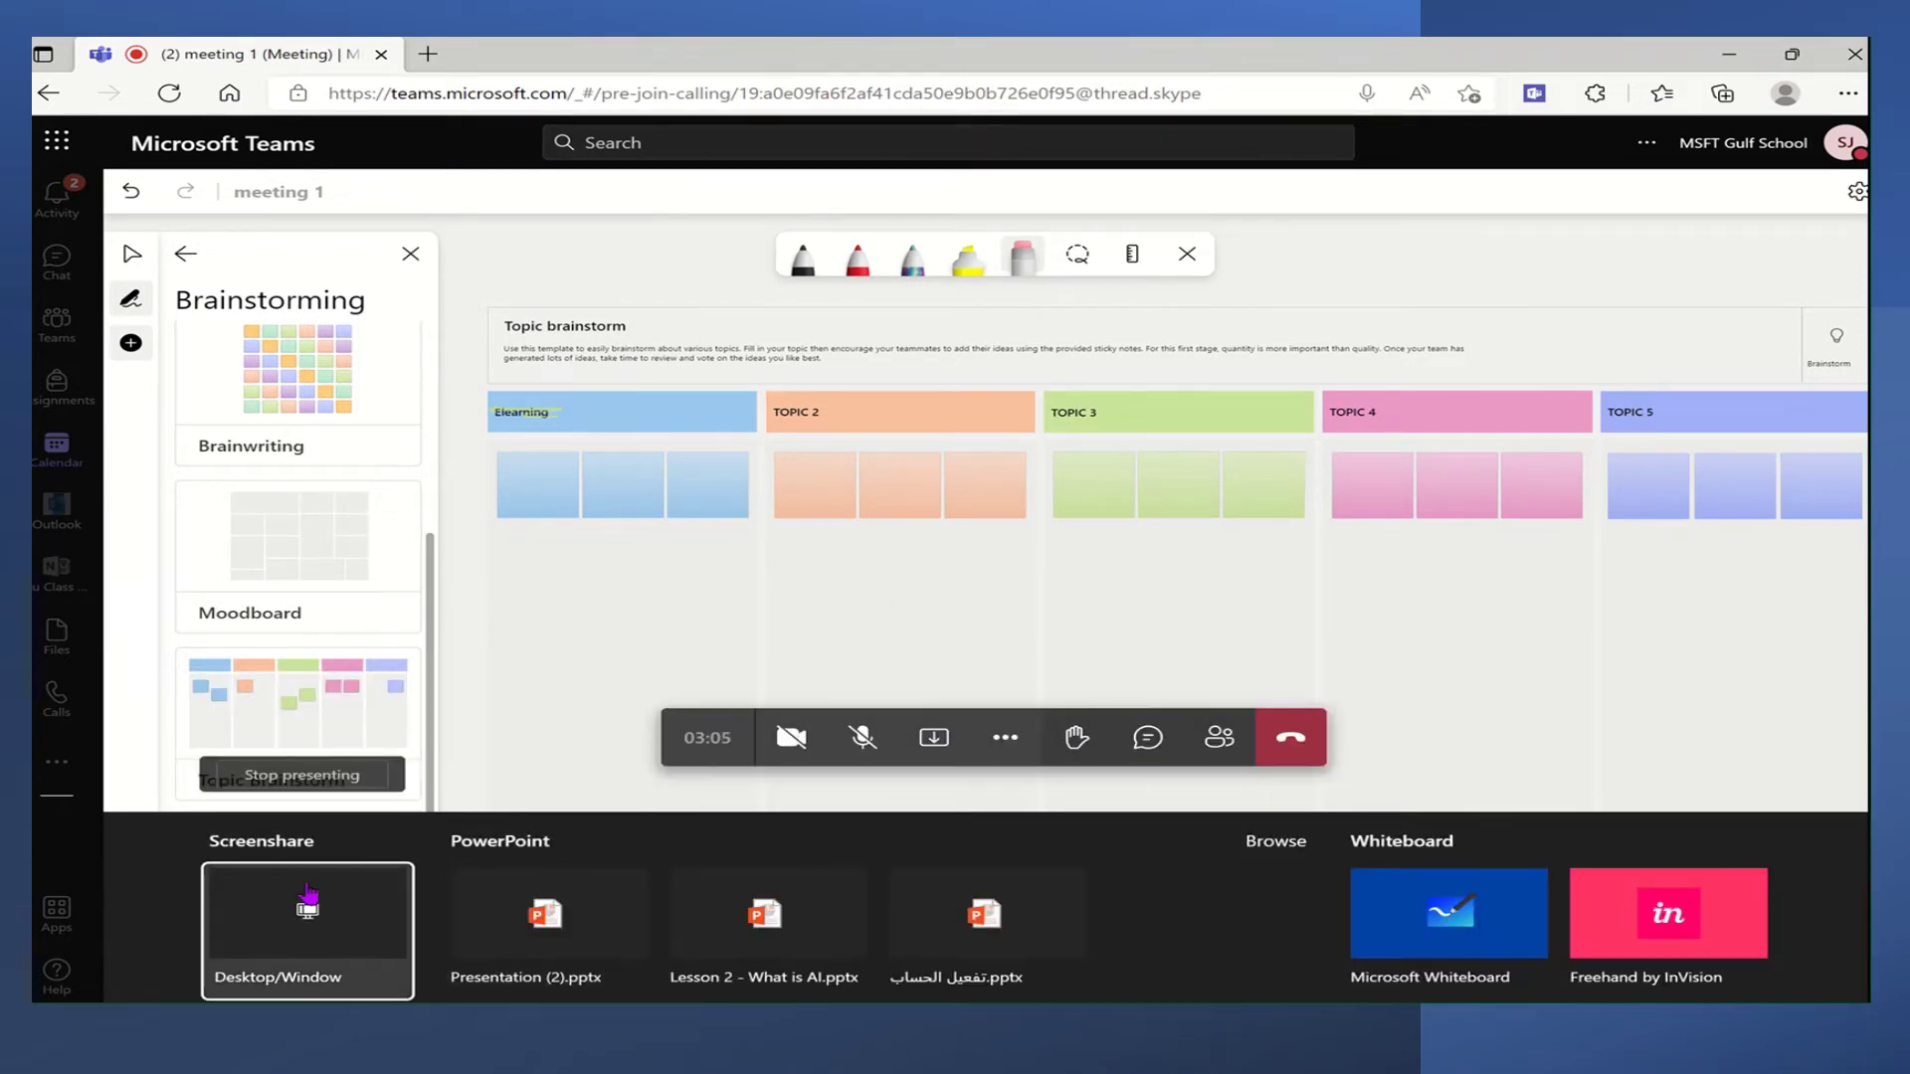
{"action": "left_click", "coordinate": [321, 939]}
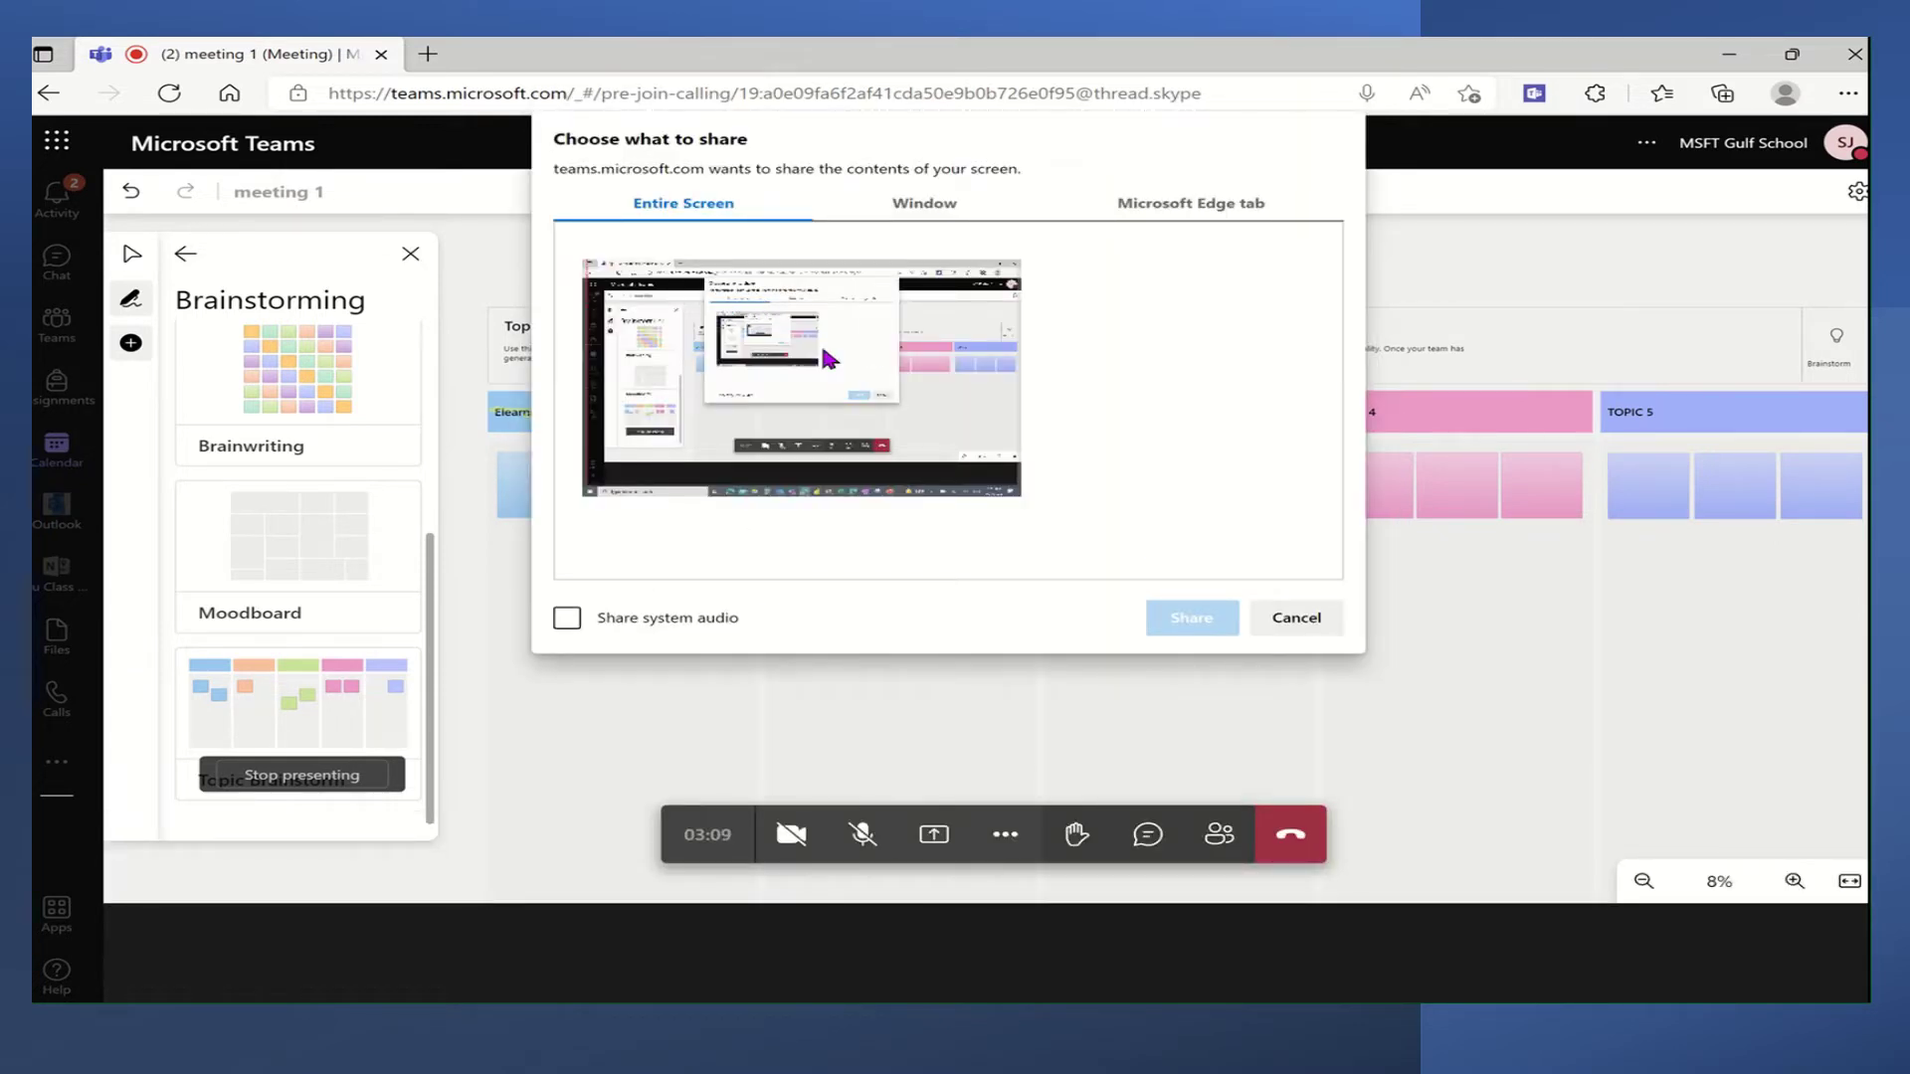
{"action": "left_click", "coordinate": [940, 206]}
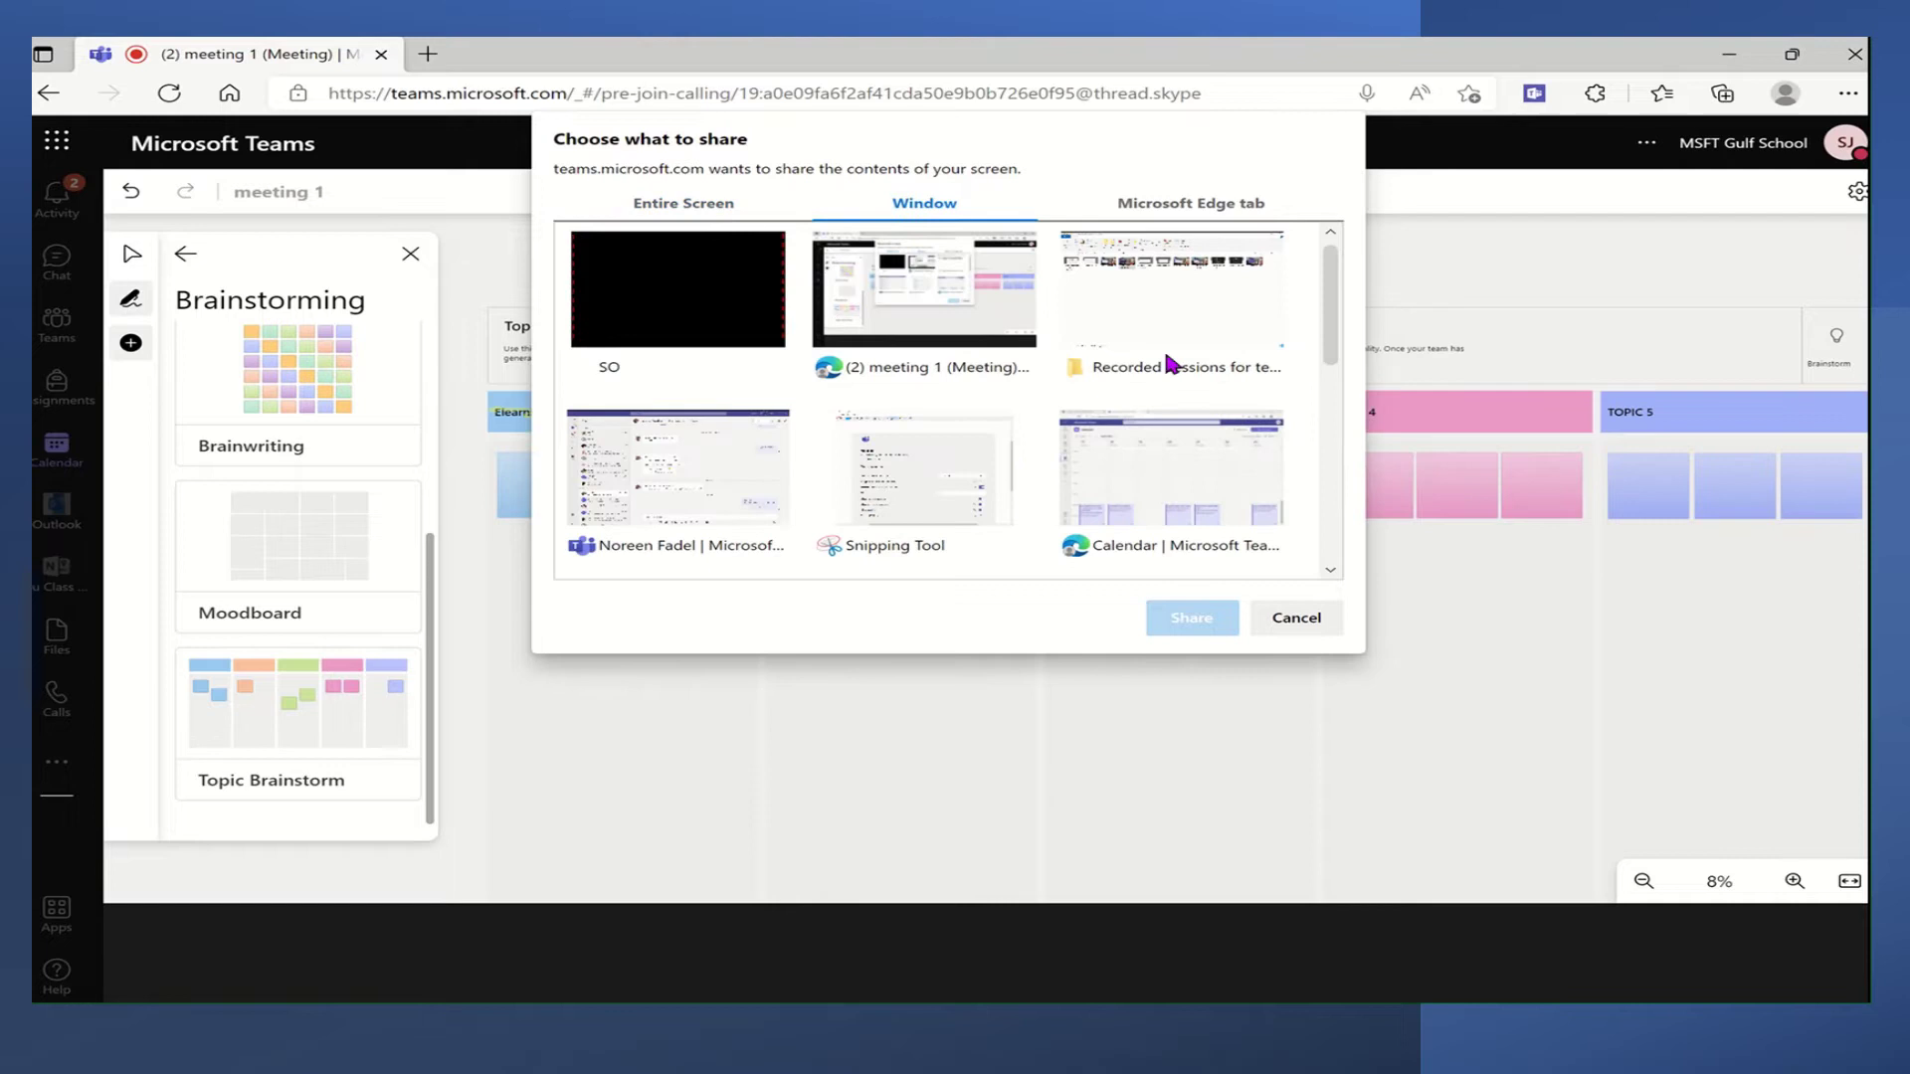
{"action": "left_click", "coordinate": [1188, 203]}
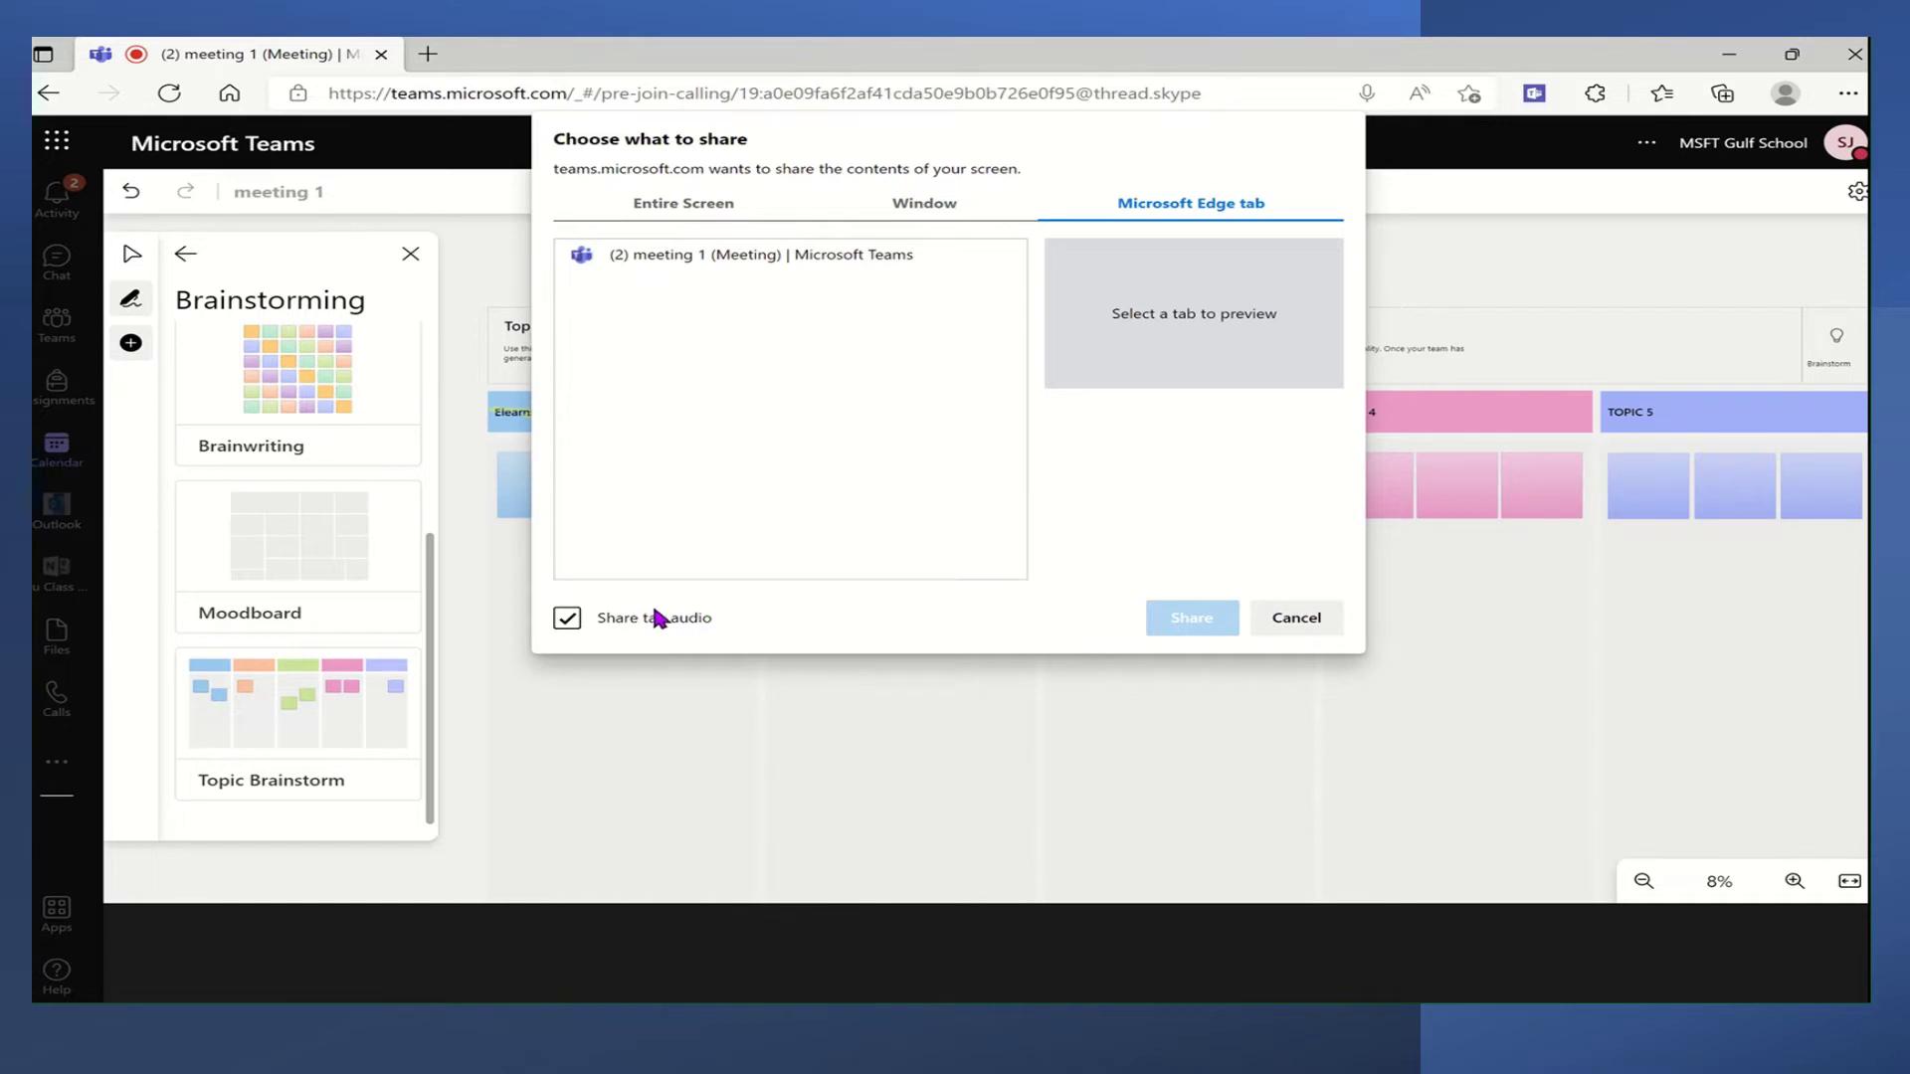
{"action": "left_click", "coordinate": [710, 209]}
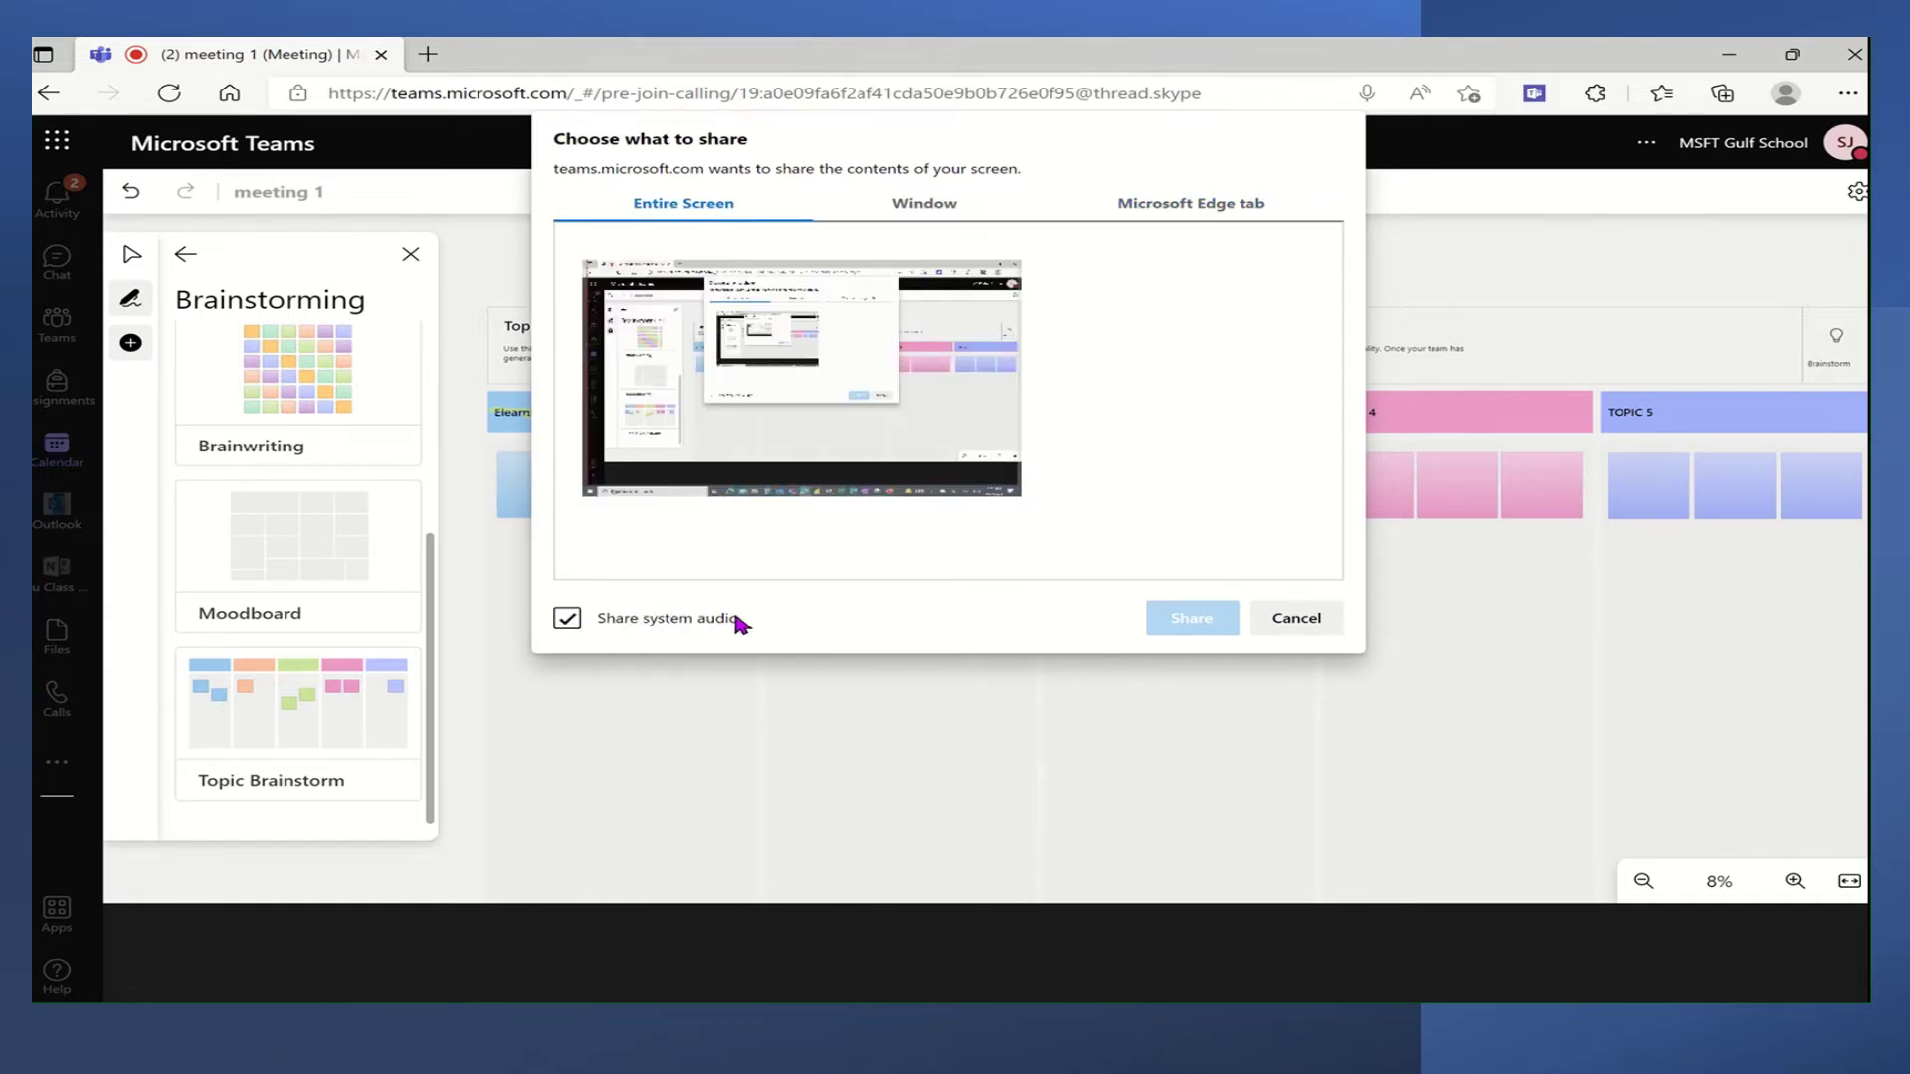
{"action": "double_click", "coordinate": [810, 448]}
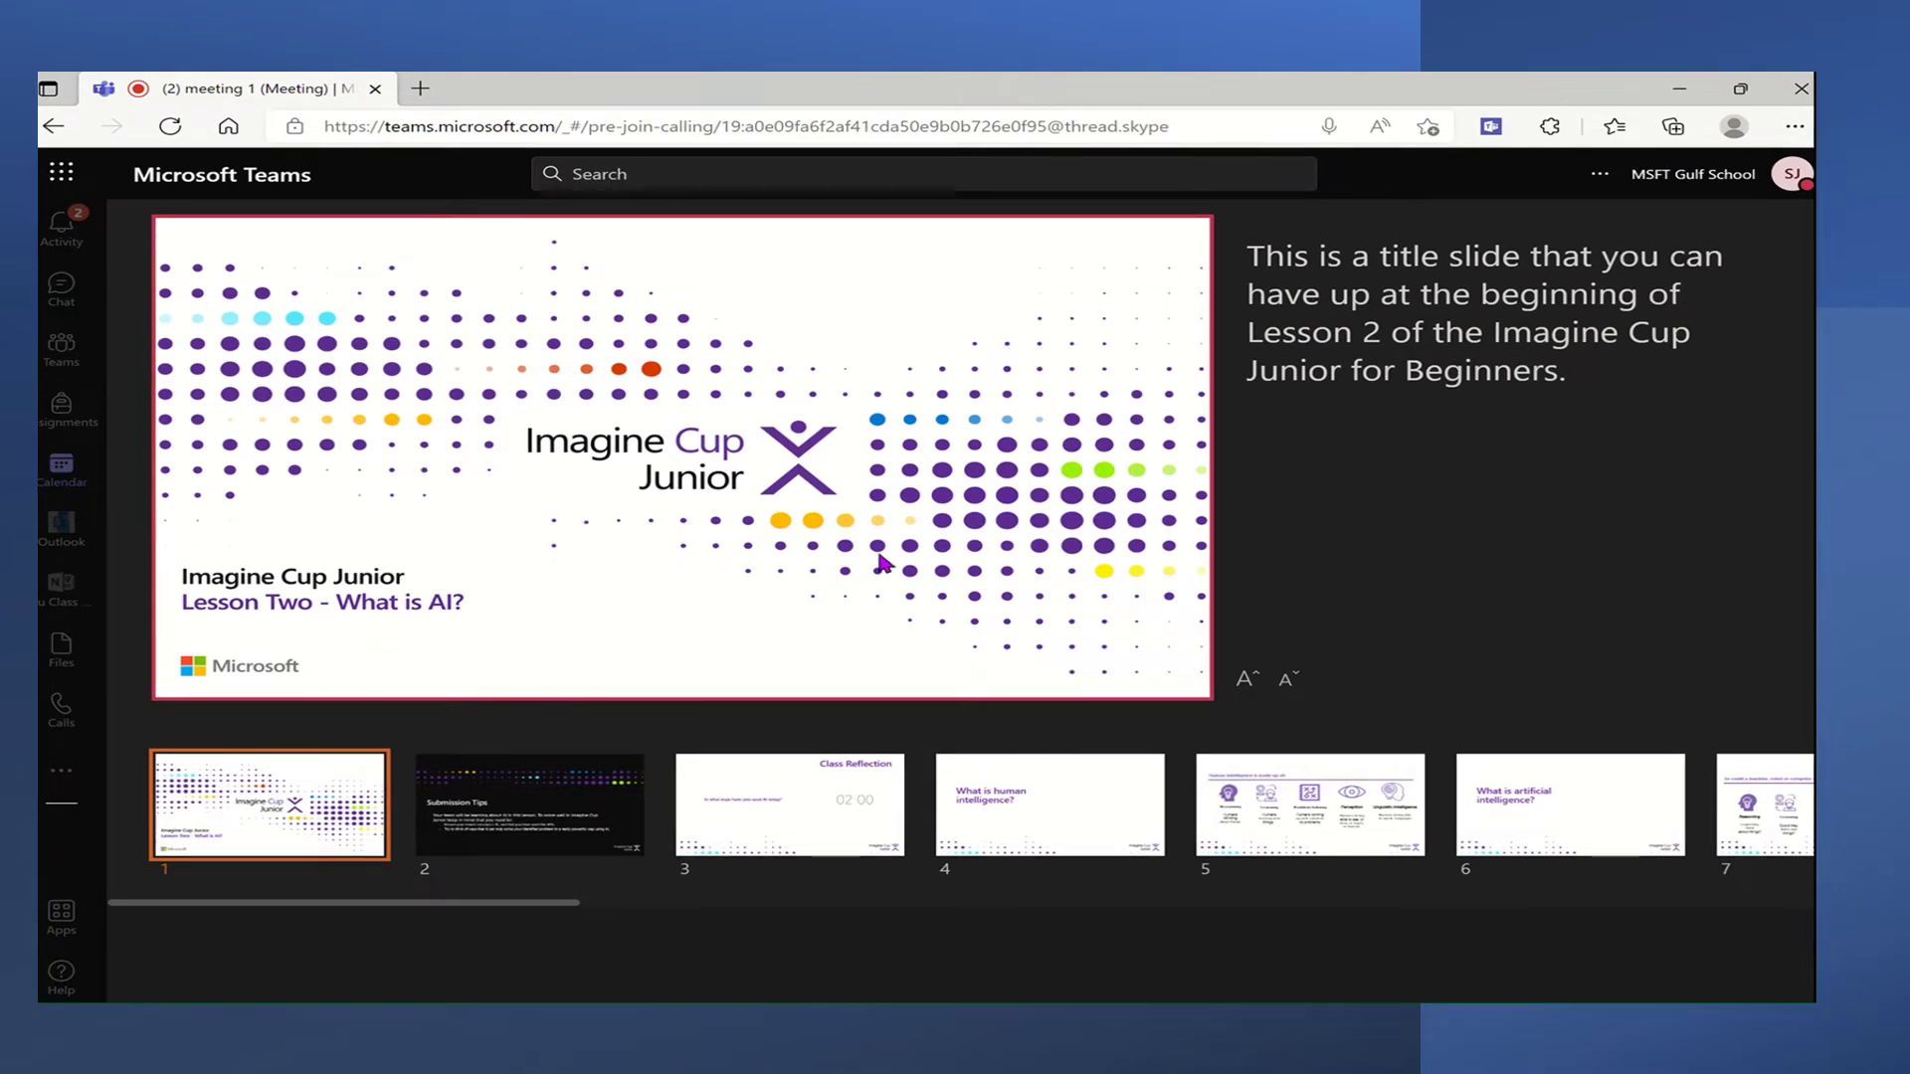
Advance the Imagine Cup Junior deck to slide 2, 'Submission Tips'.
{"action": "mouse_move", "coordinate": [636, 771]}
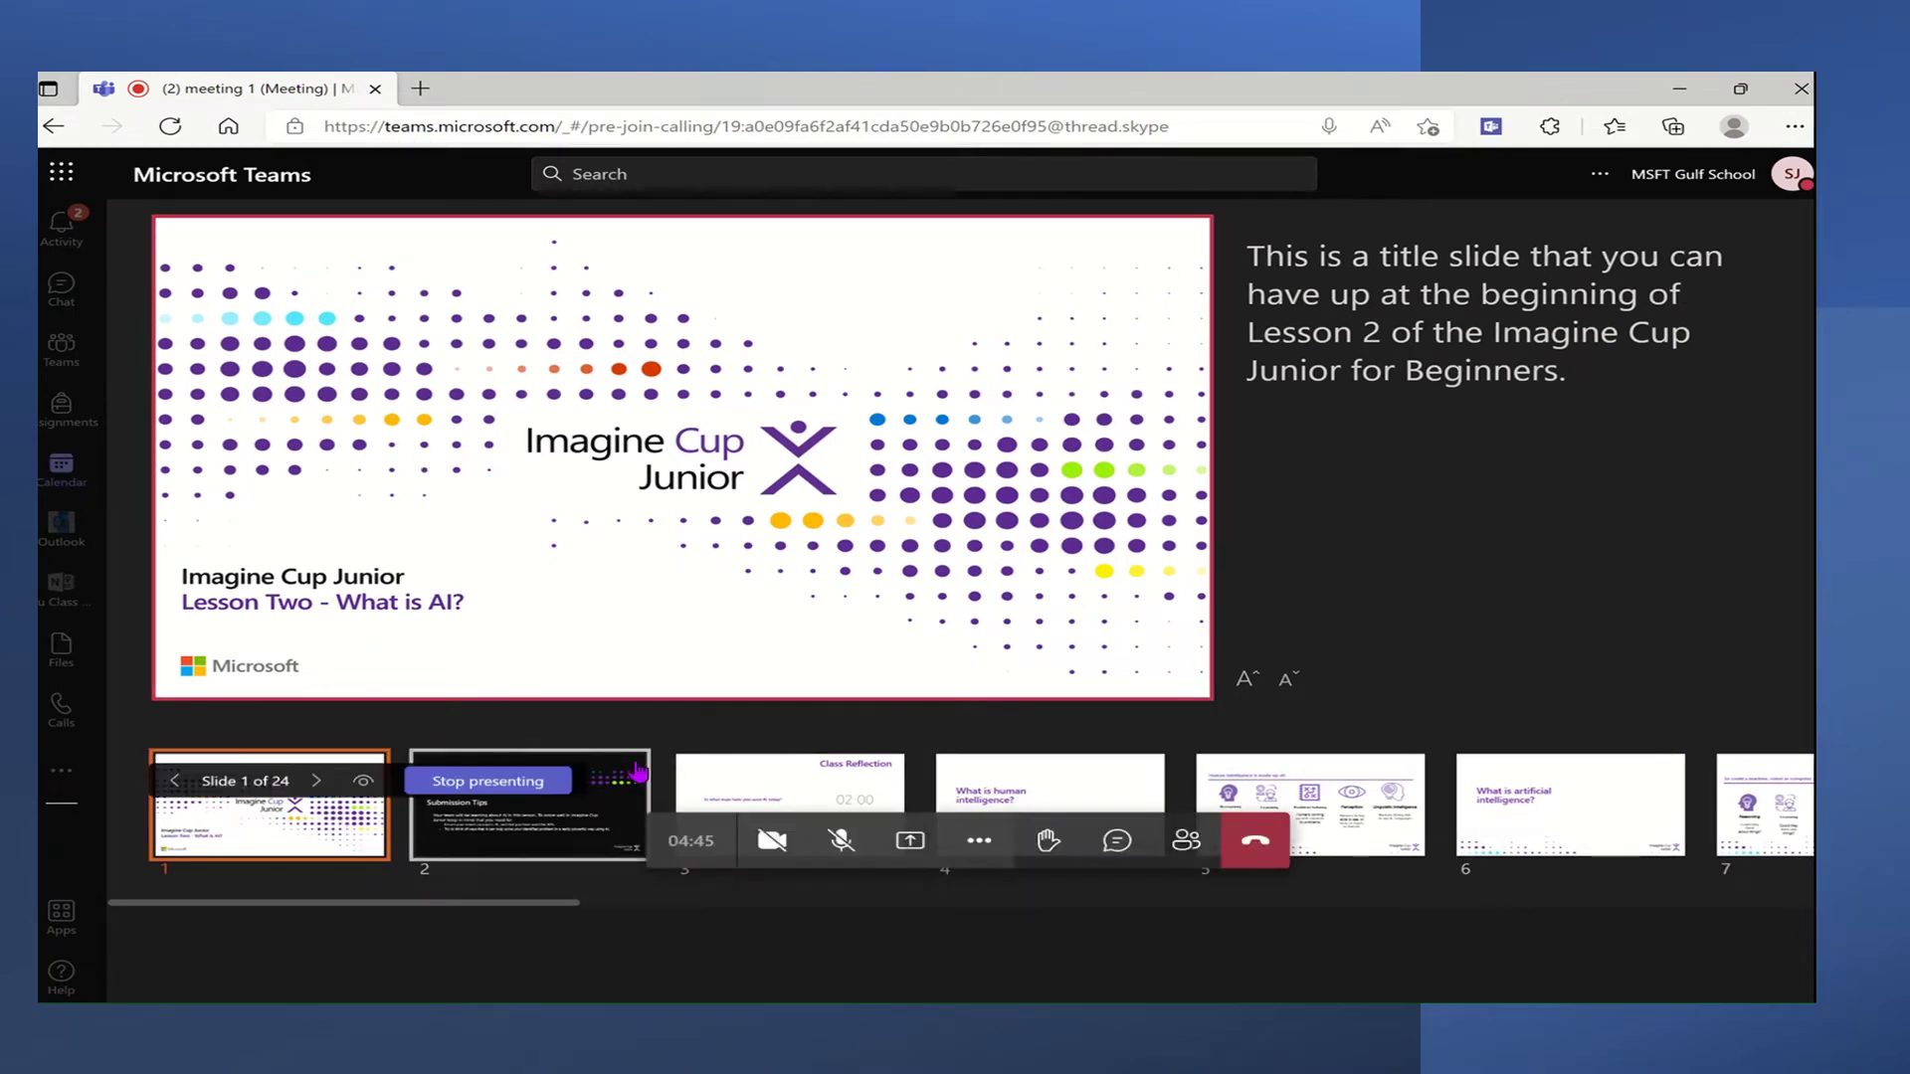
{"action": "left_click", "coordinate": [320, 786]}
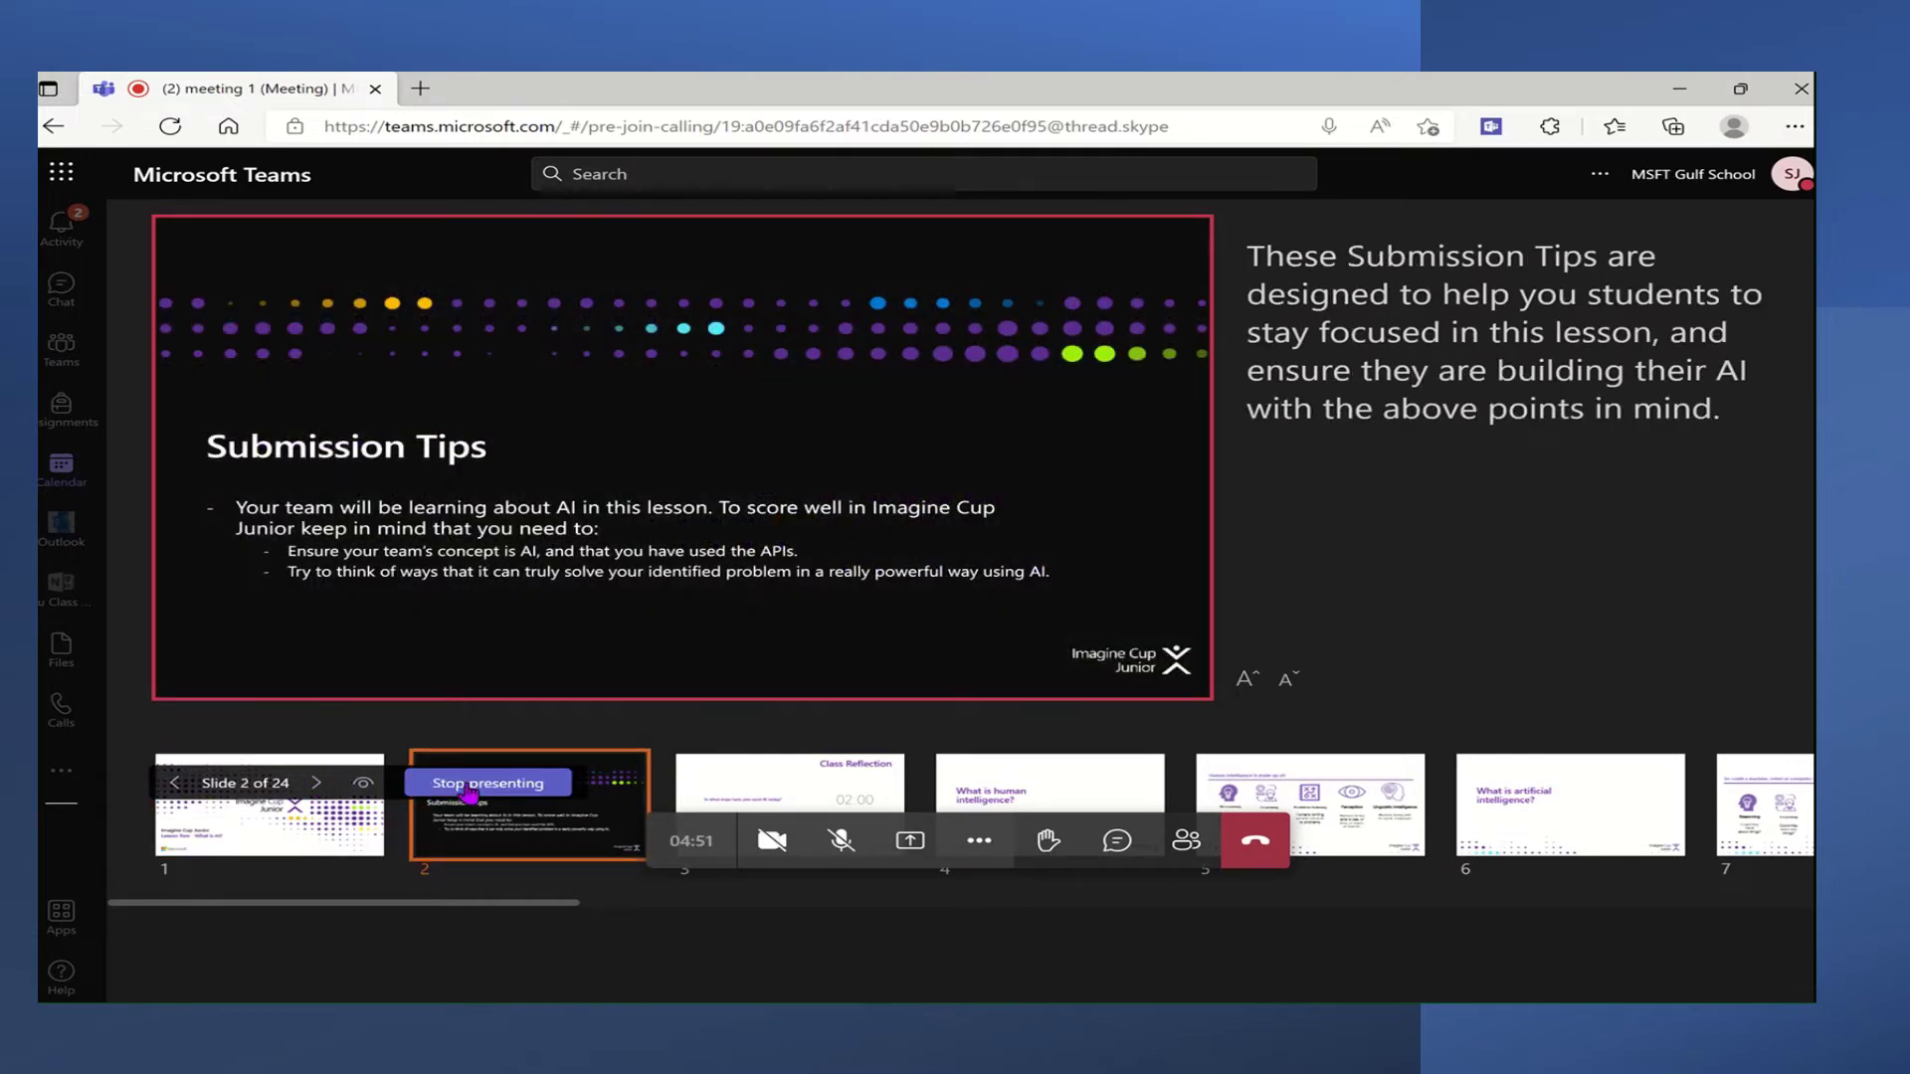
Stop presenting and share the four-slide Arabic-titled PowerPoint deck instead.
{"action": "left_click", "coordinate": [474, 788]}
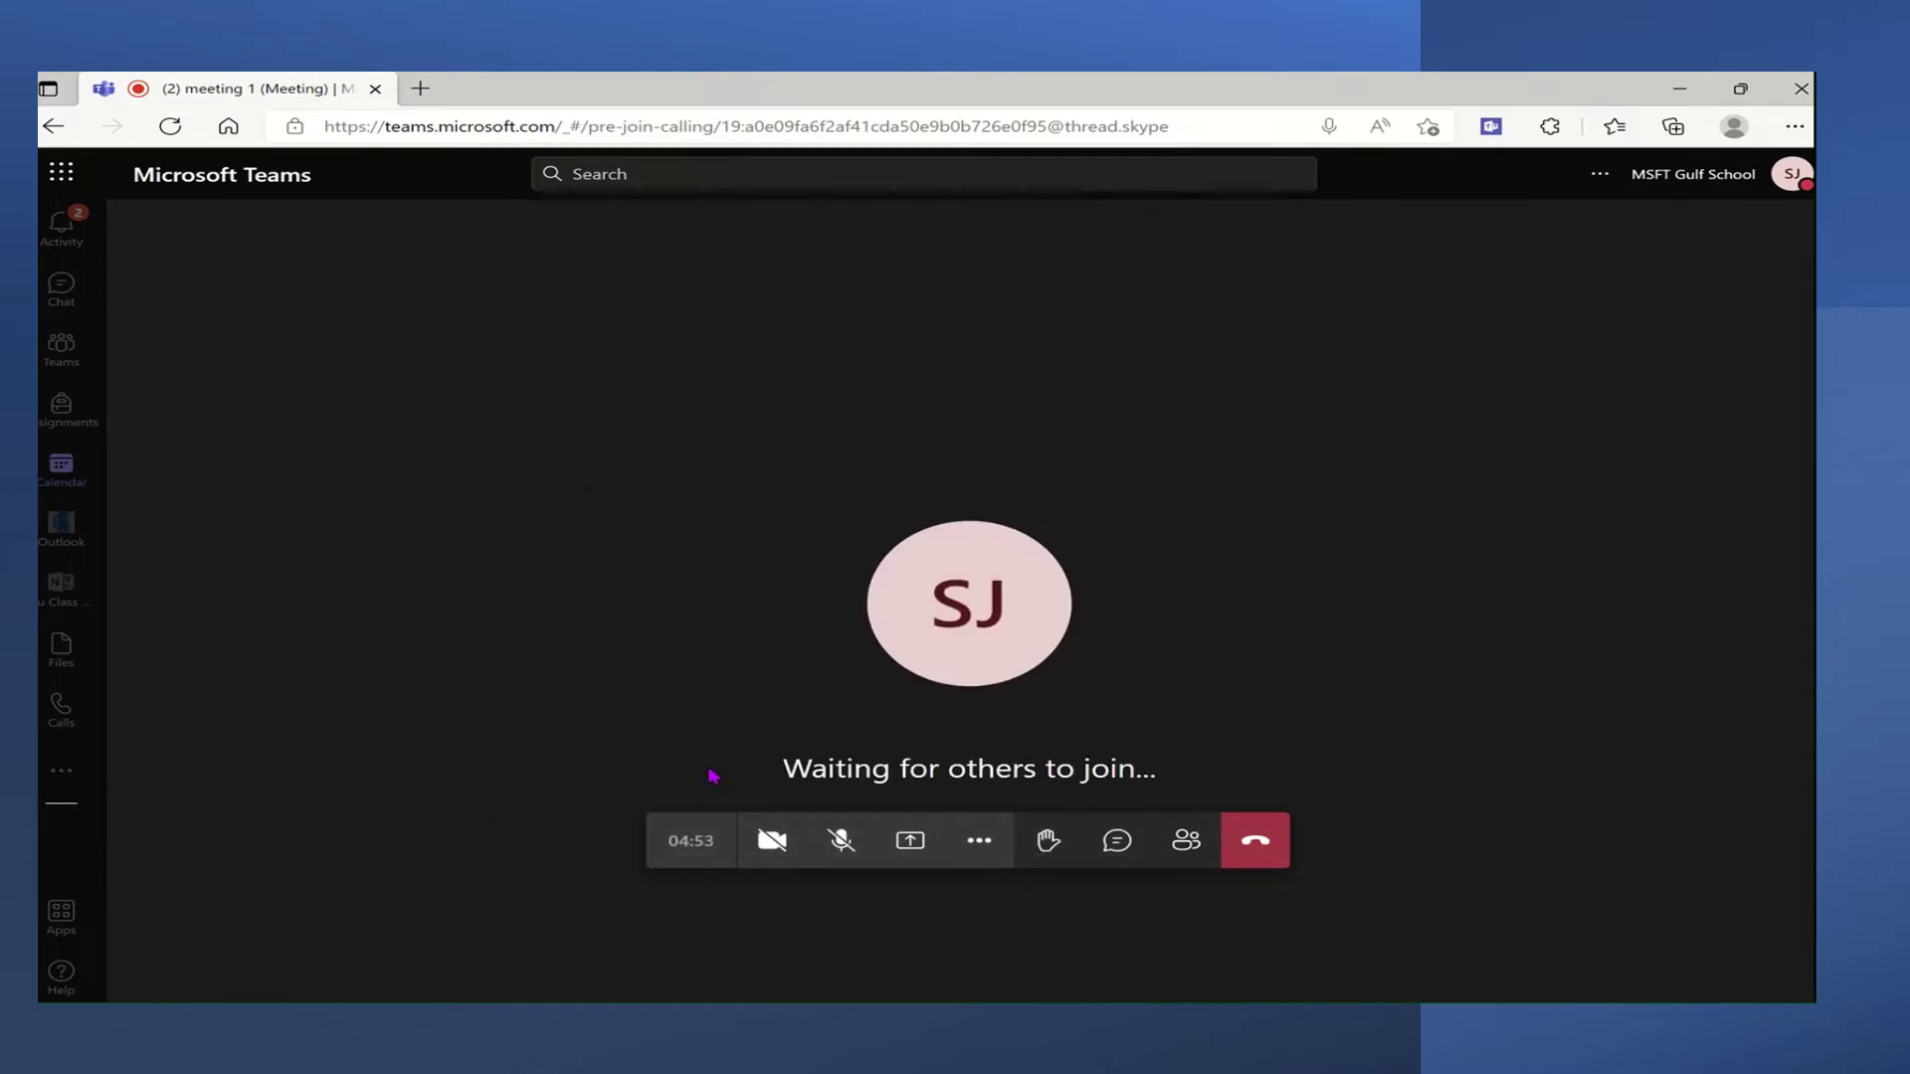
{"action": "left_click", "coordinate": [925, 843]}
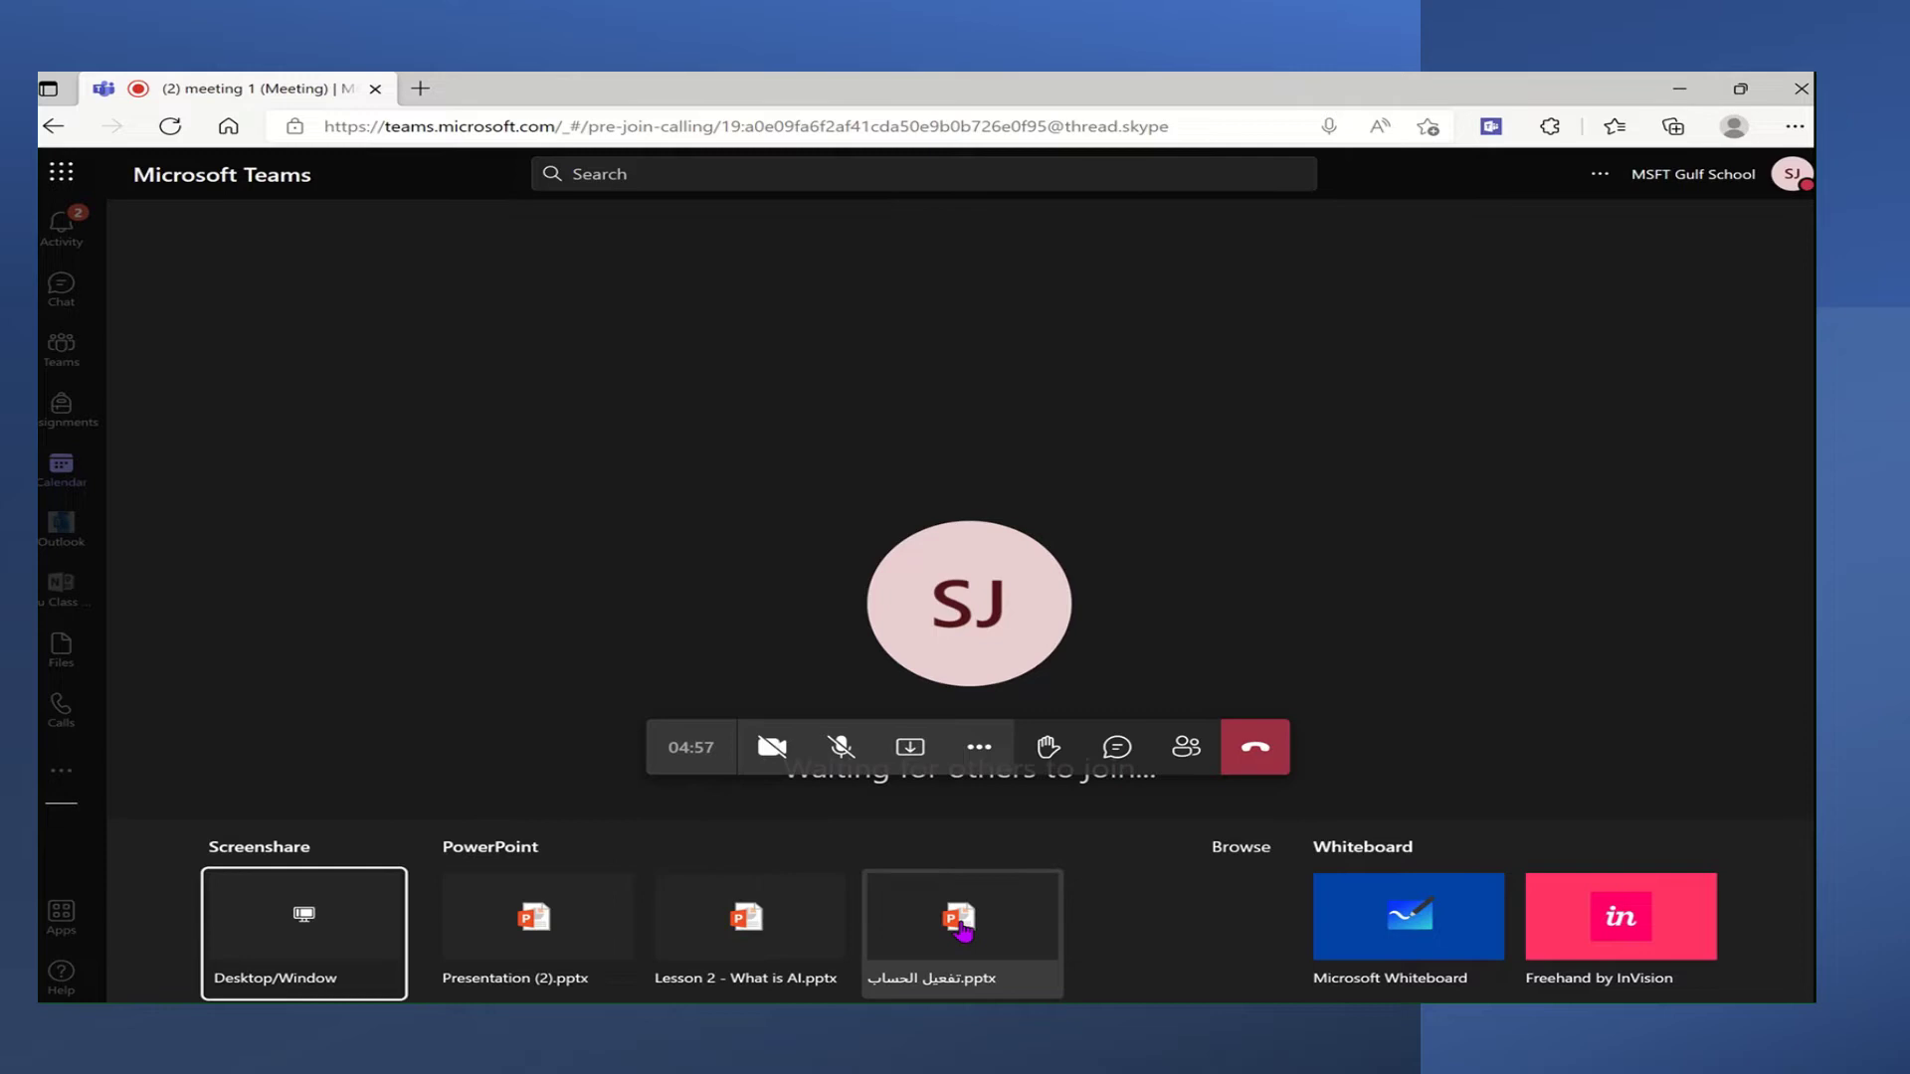
{"action": "left_click", "coordinate": [962, 930]}
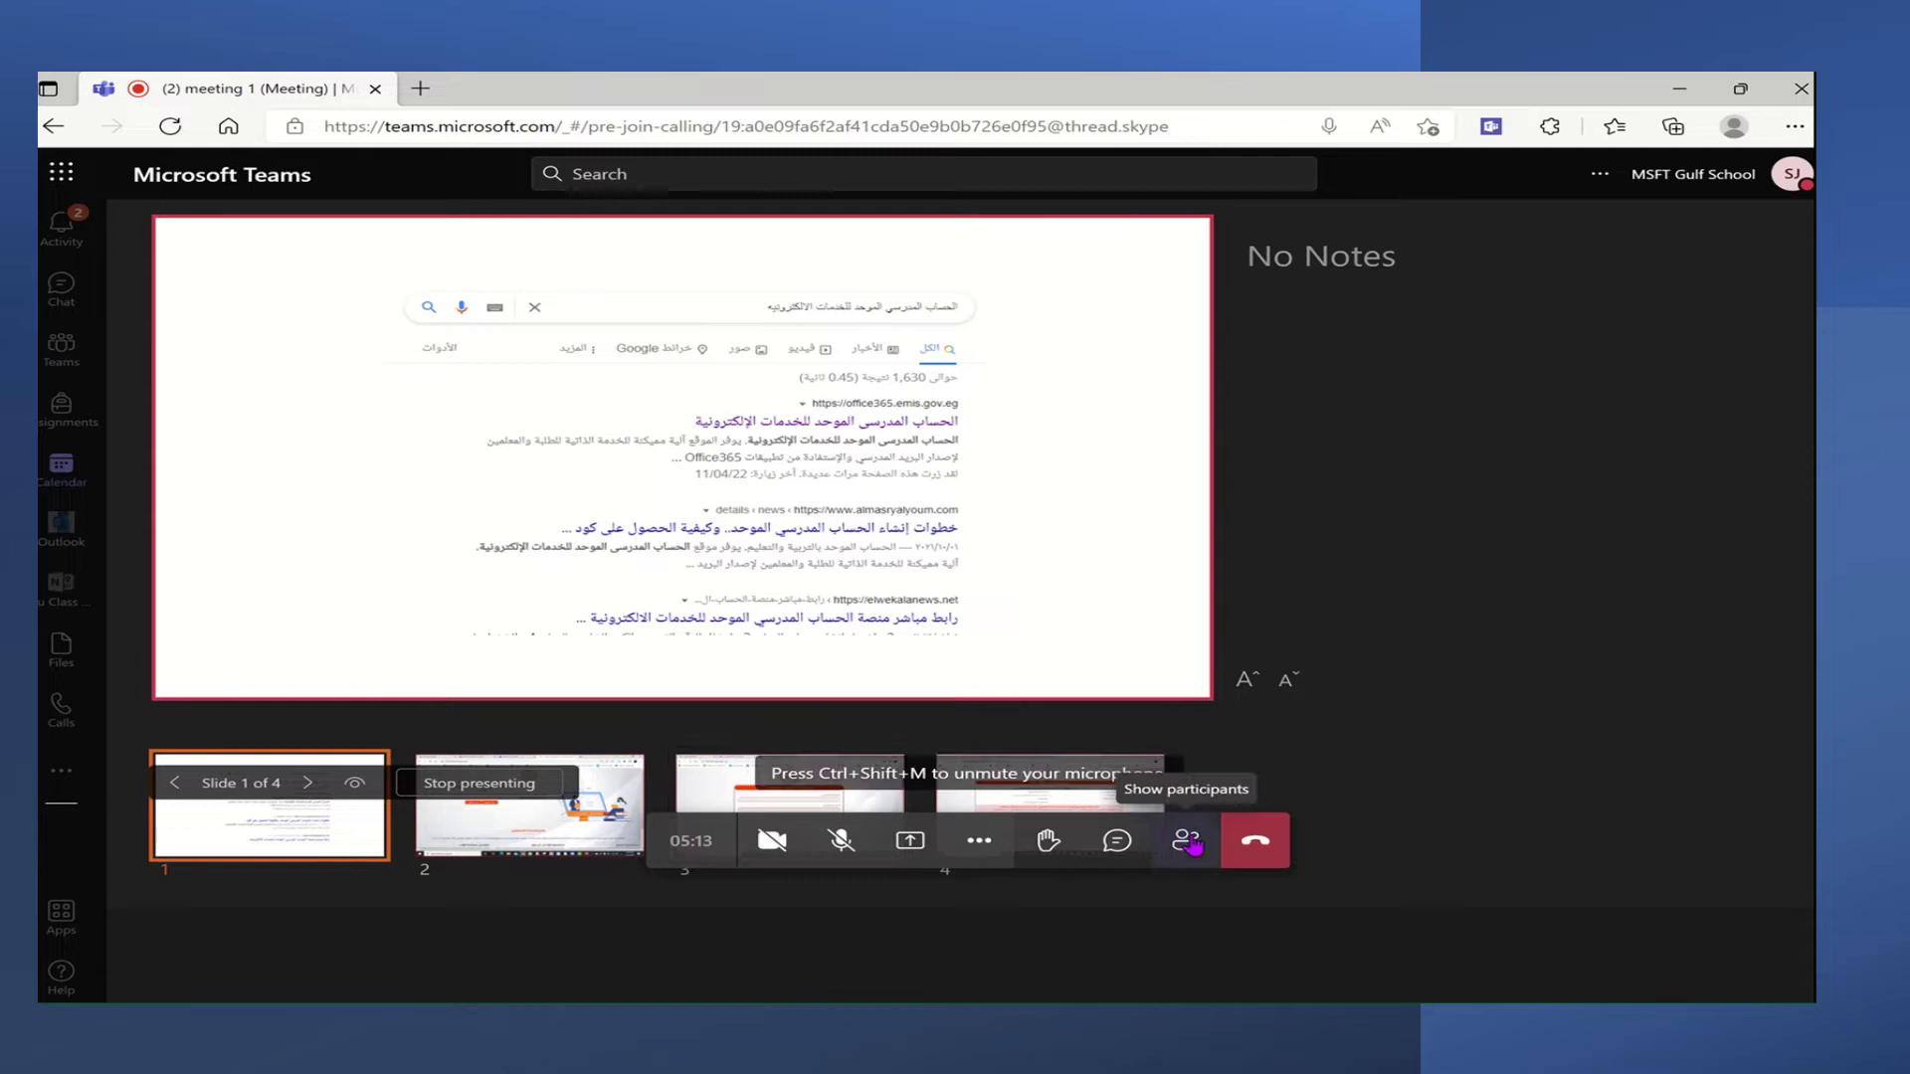
{"action": "left_click", "coordinate": [985, 838]}
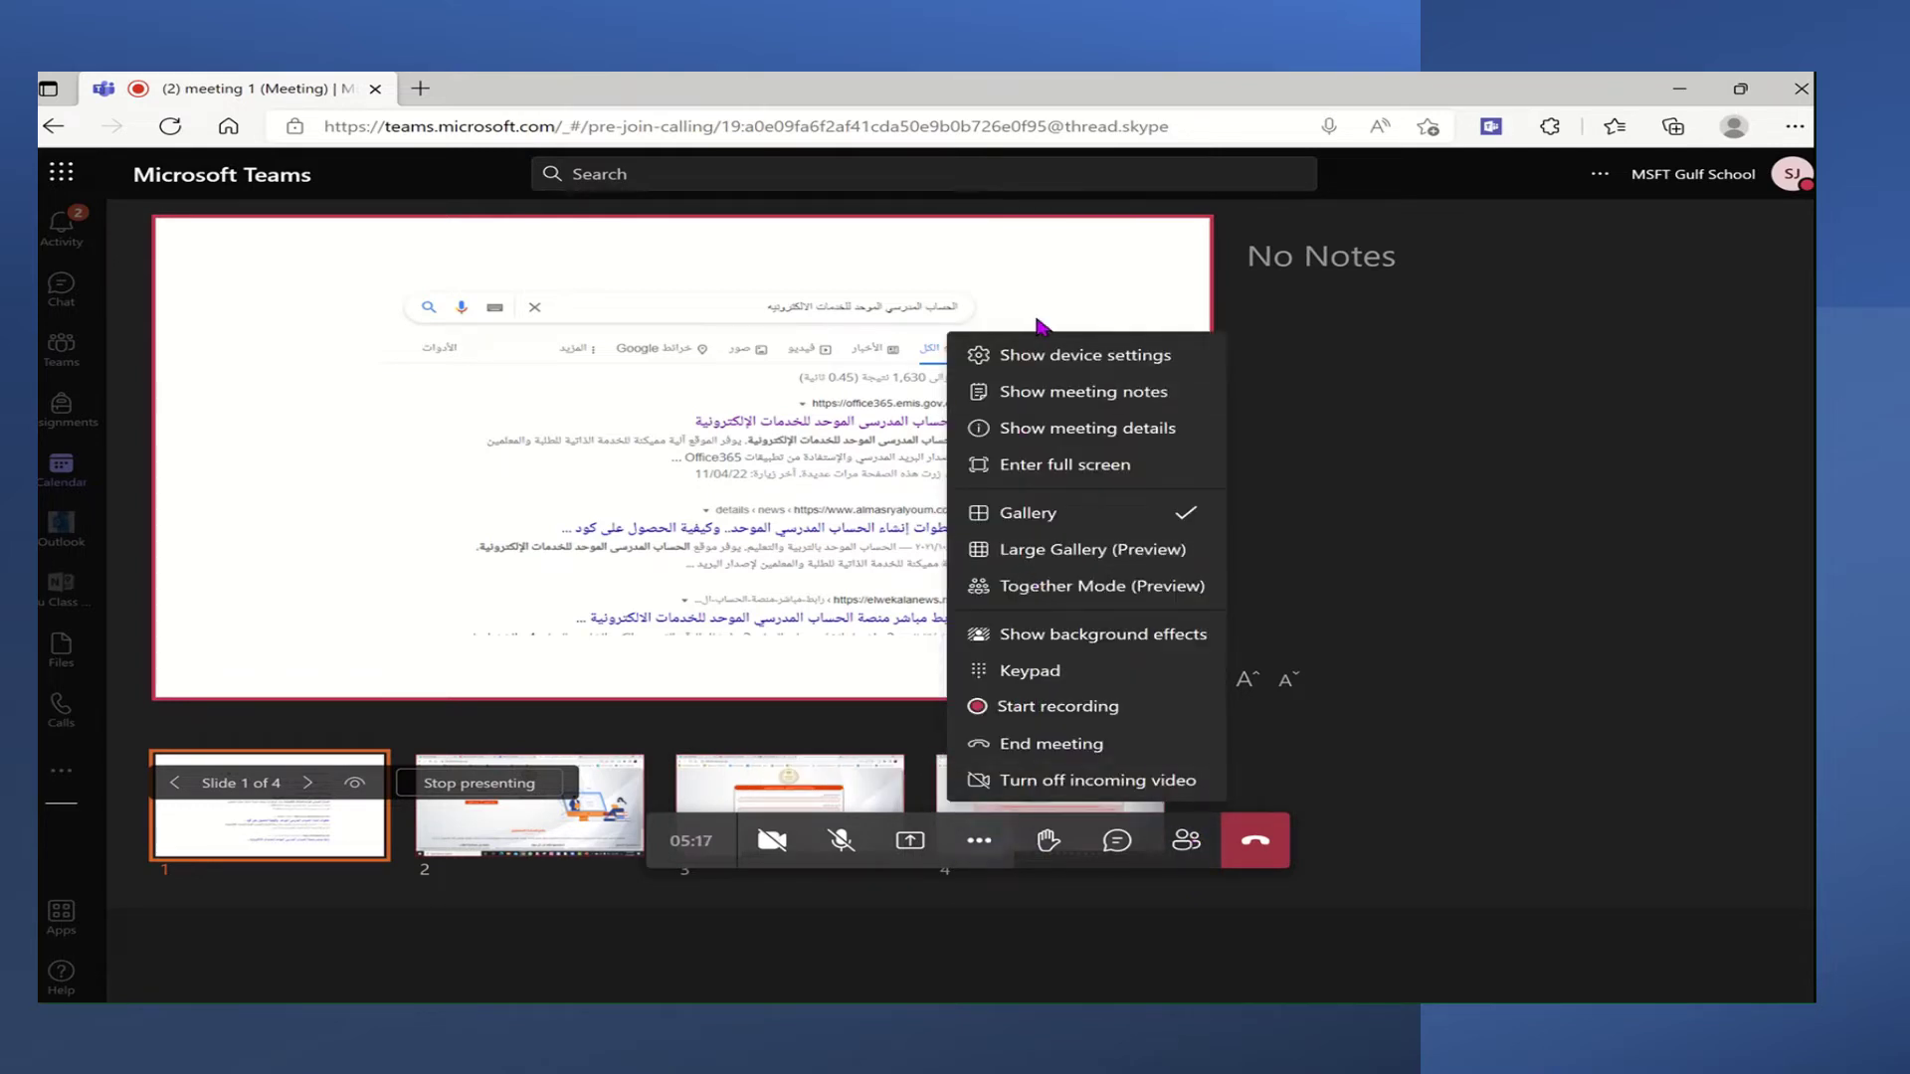
Start recording the meeting while slide 1 of the Arabic deck stays presented.
{"action": "left_click", "coordinate": [1053, 707]}
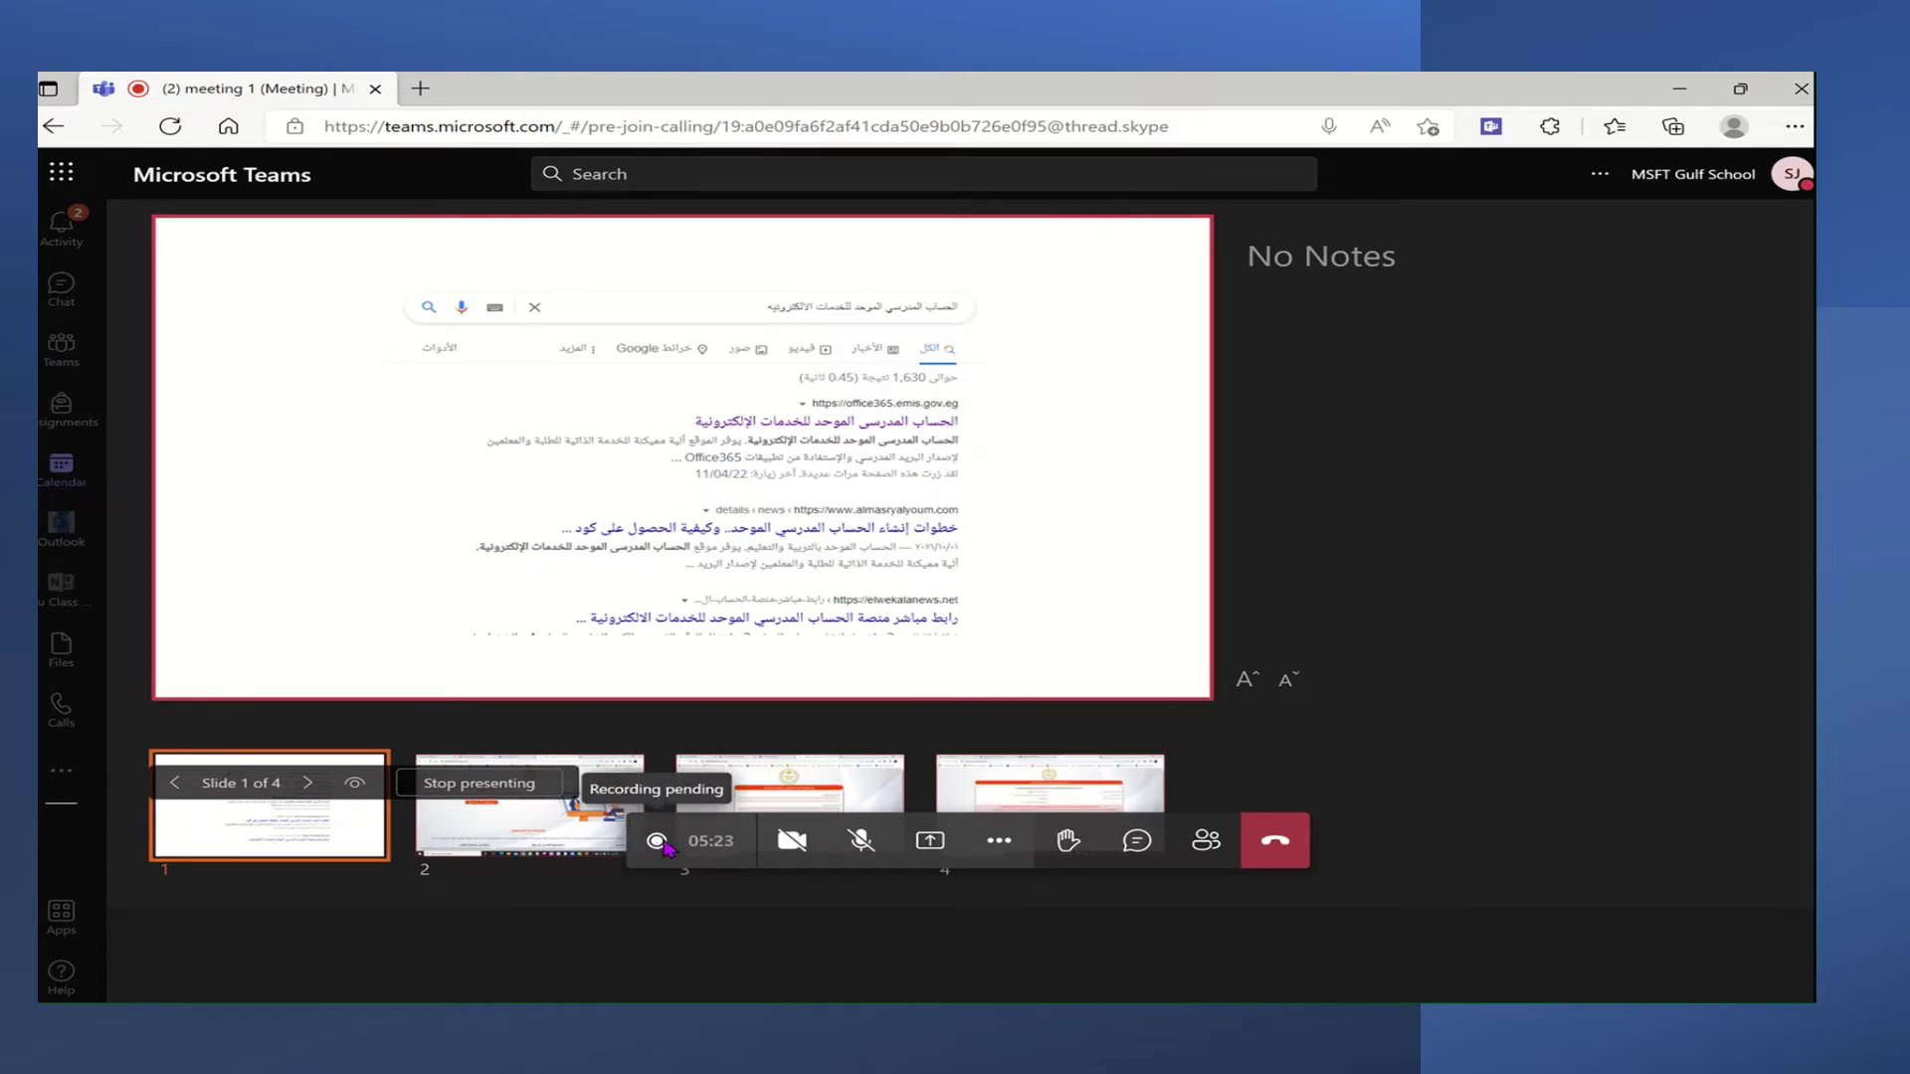
{"action": "left_click", "coordinate": [991, 844]}
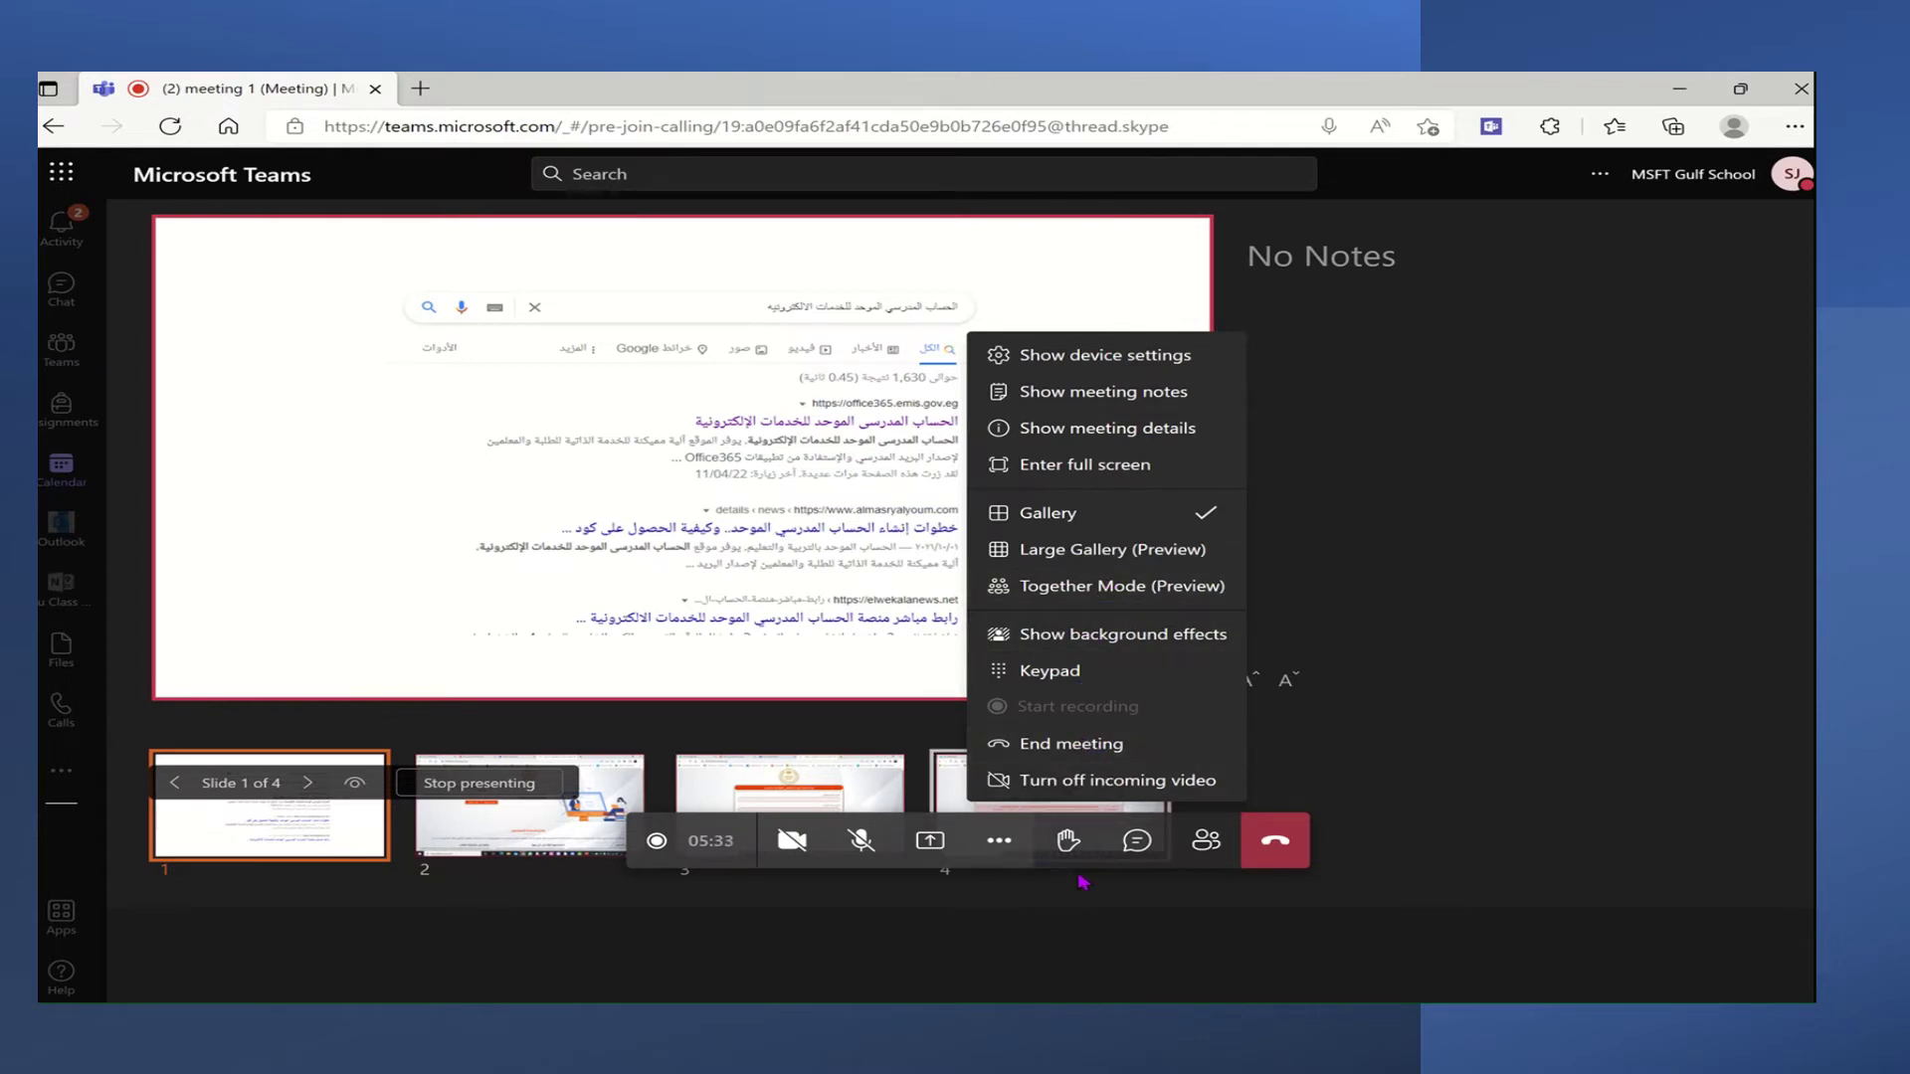
Raise your hand, then show the People pane and its extra options menu.
{"action": "left_click", "coordinate": [1067, 841]}
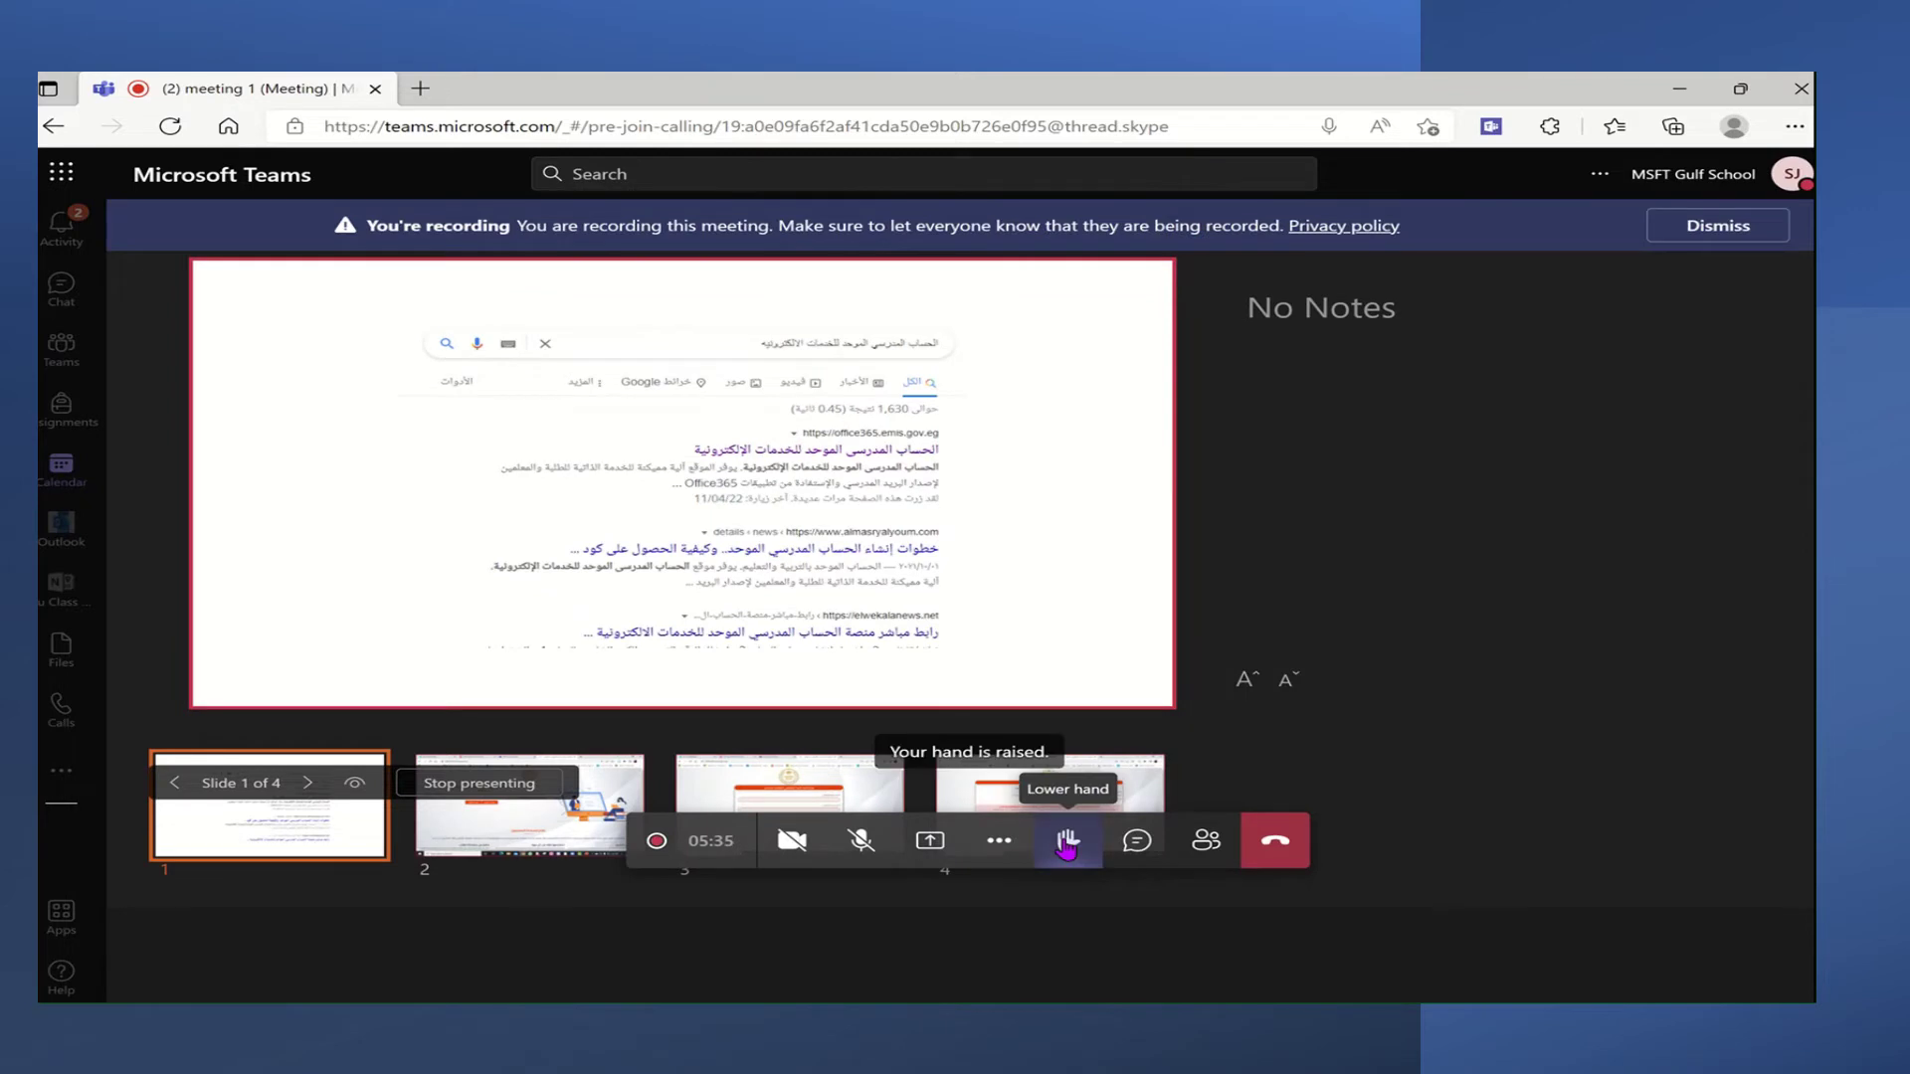
{"action": "left_click", "coordinate": [1205, 845]}
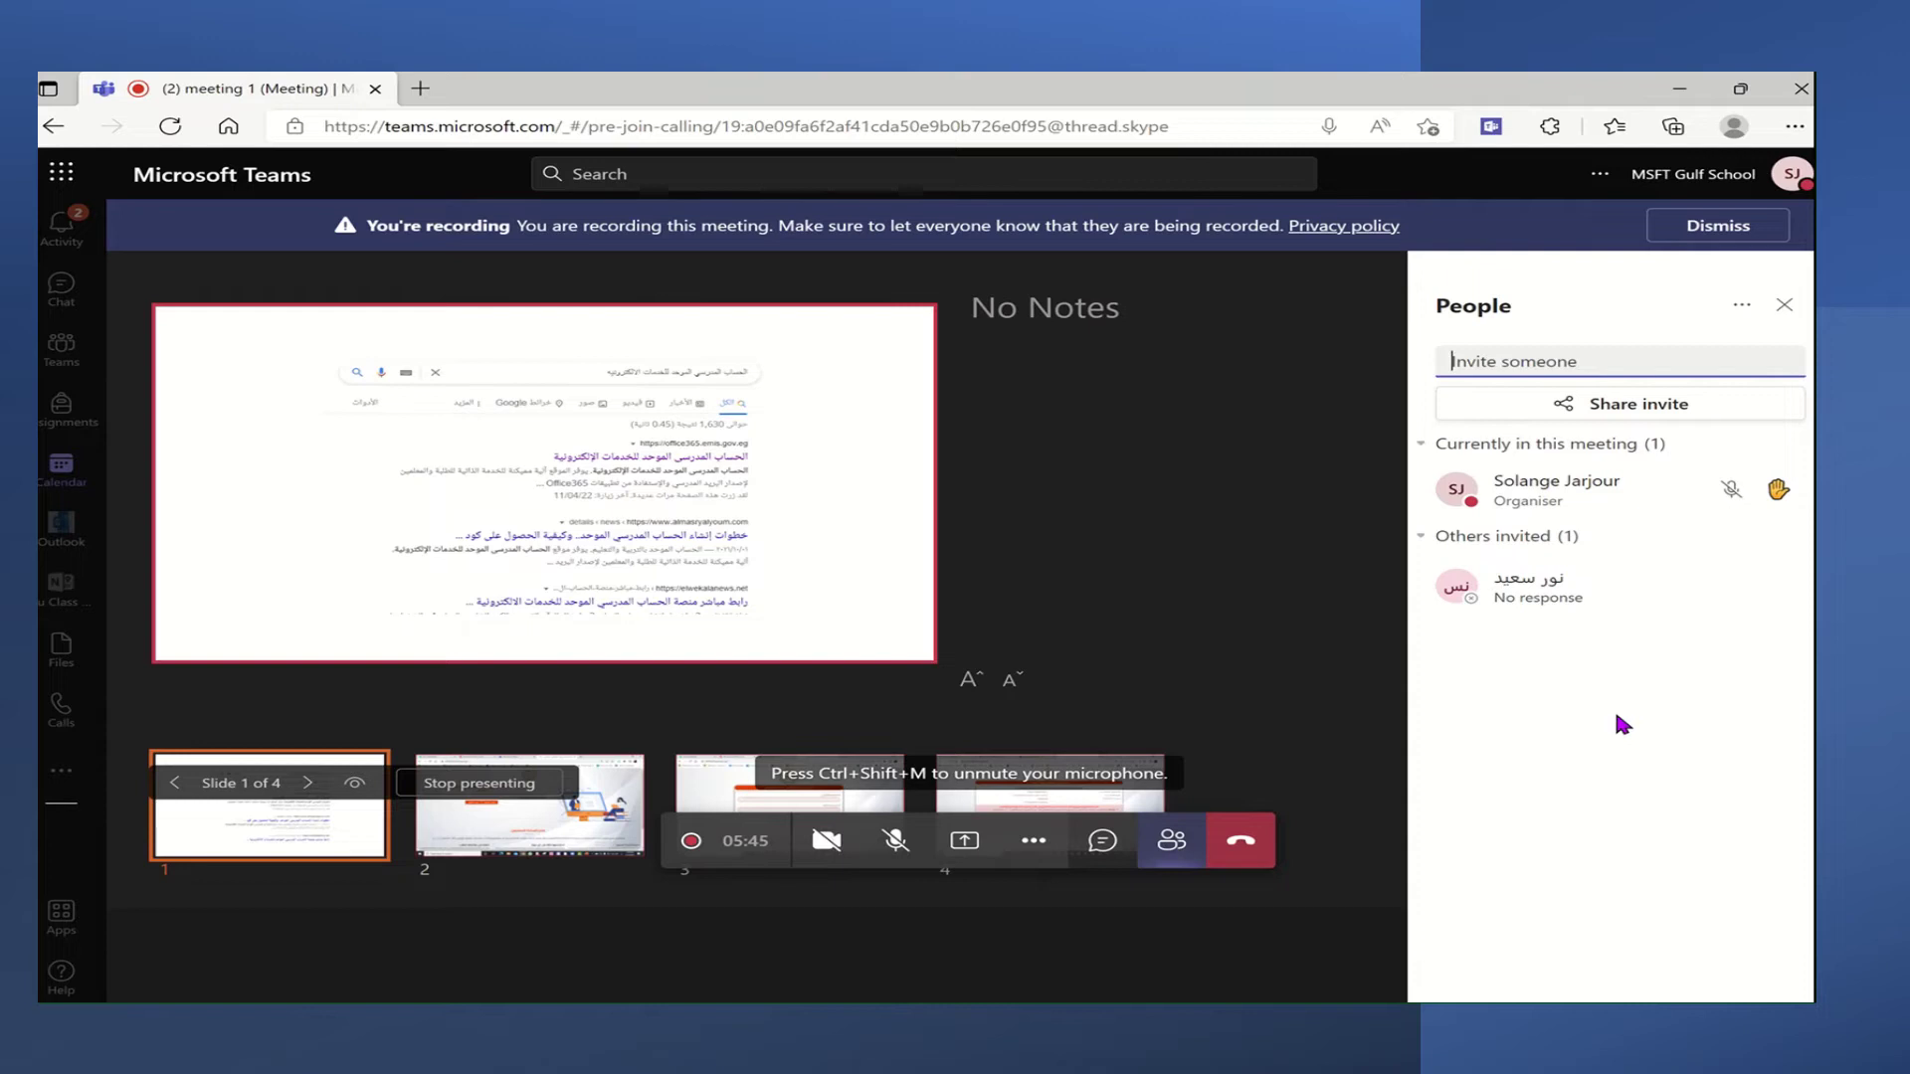
{"action": "left_click", "coordinate": [1743, 305]}
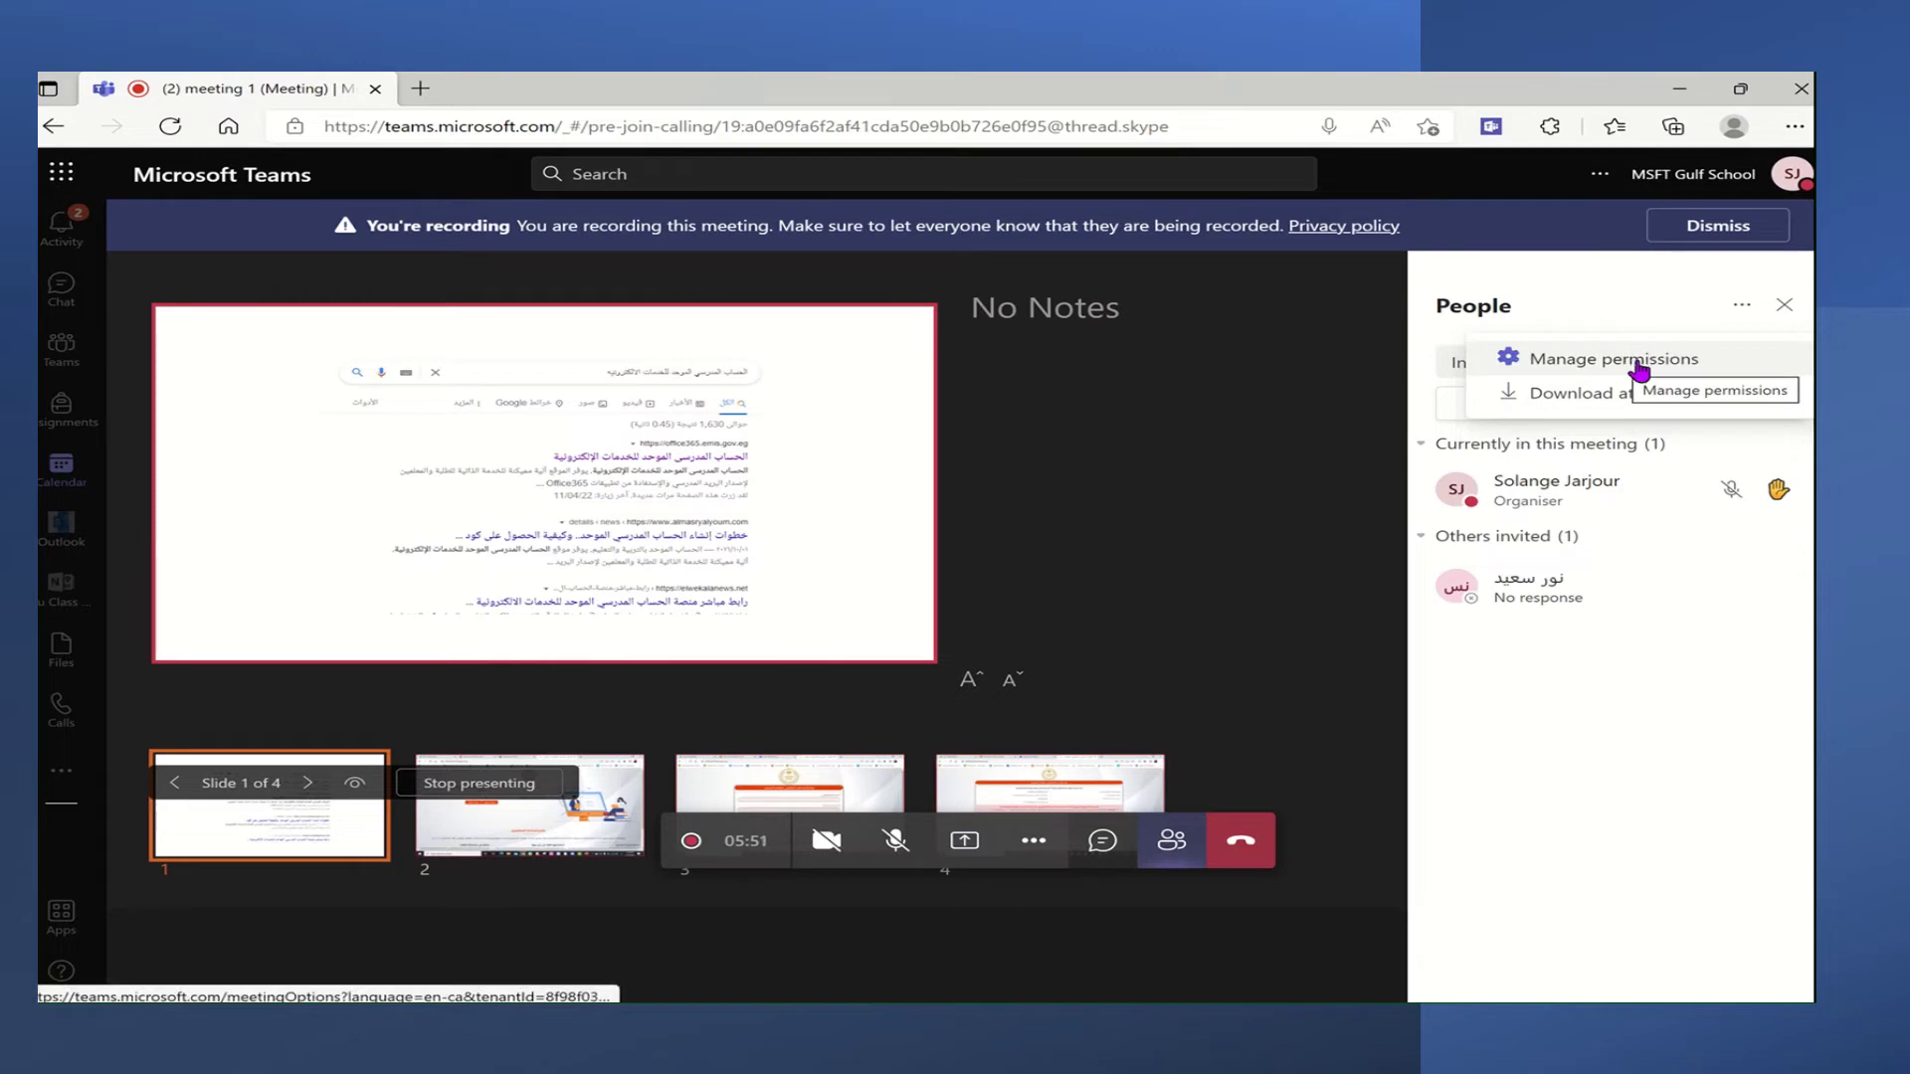
Send 'hi' in the meeting chat and bring up the emoji choices.
{"action": "left_click", "coordinate": [1104, 840]}
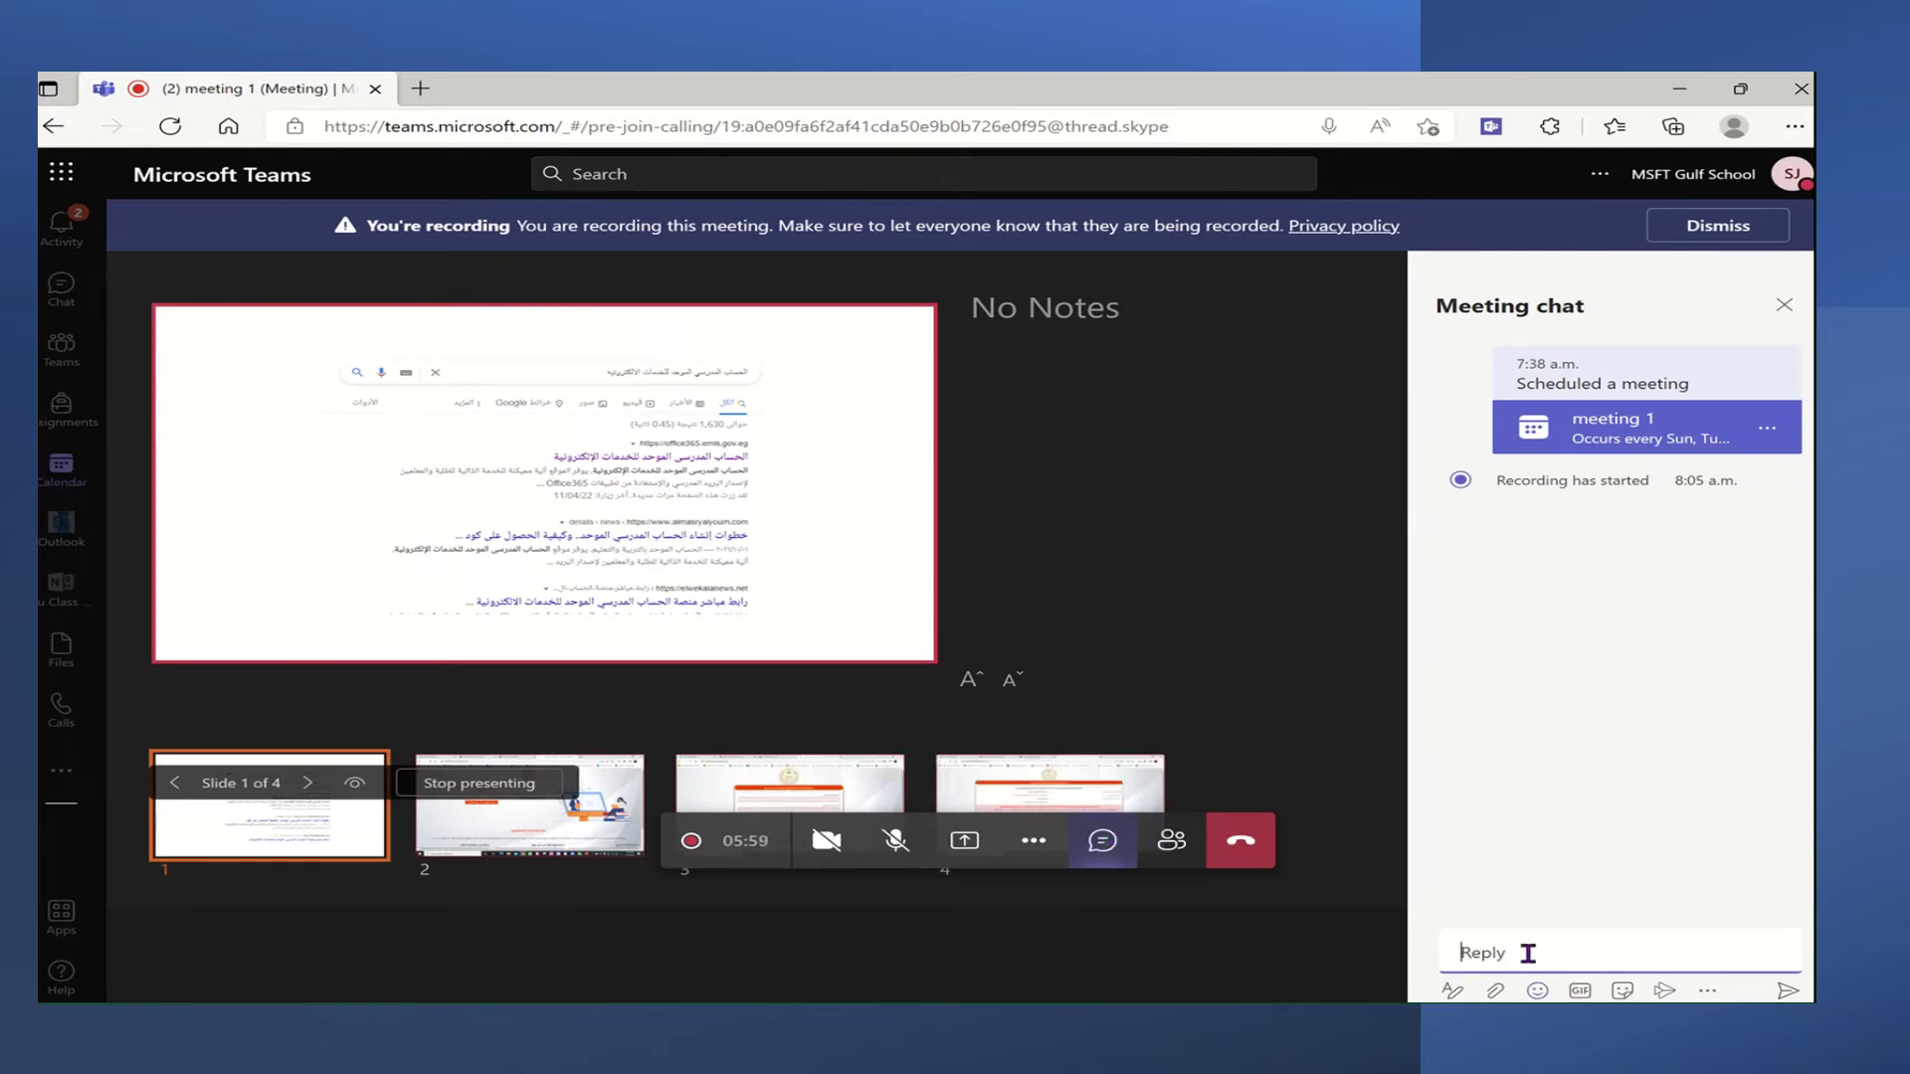
{"action": "type", "text": "hi"}
{"action": "key", "text": "Return"}
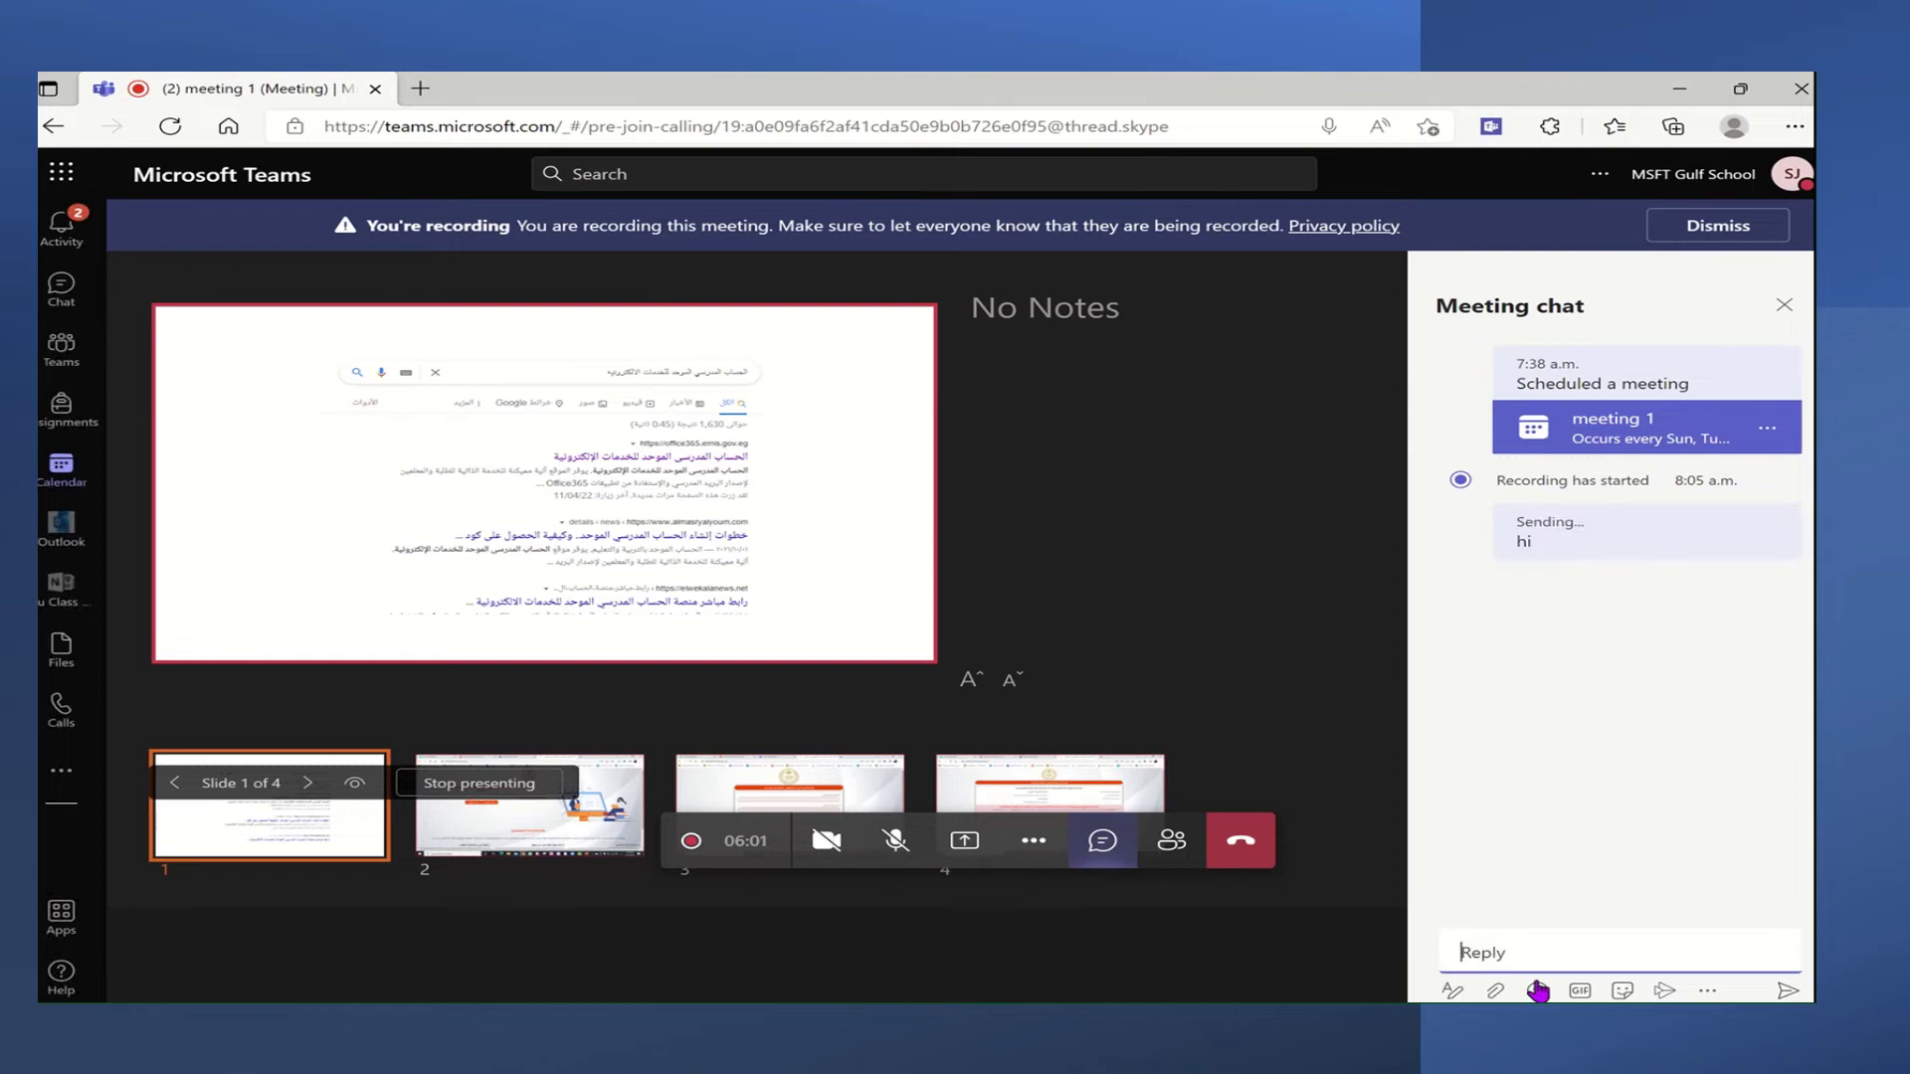
{"action": "left_click", "coordinate": [1539, 991]}
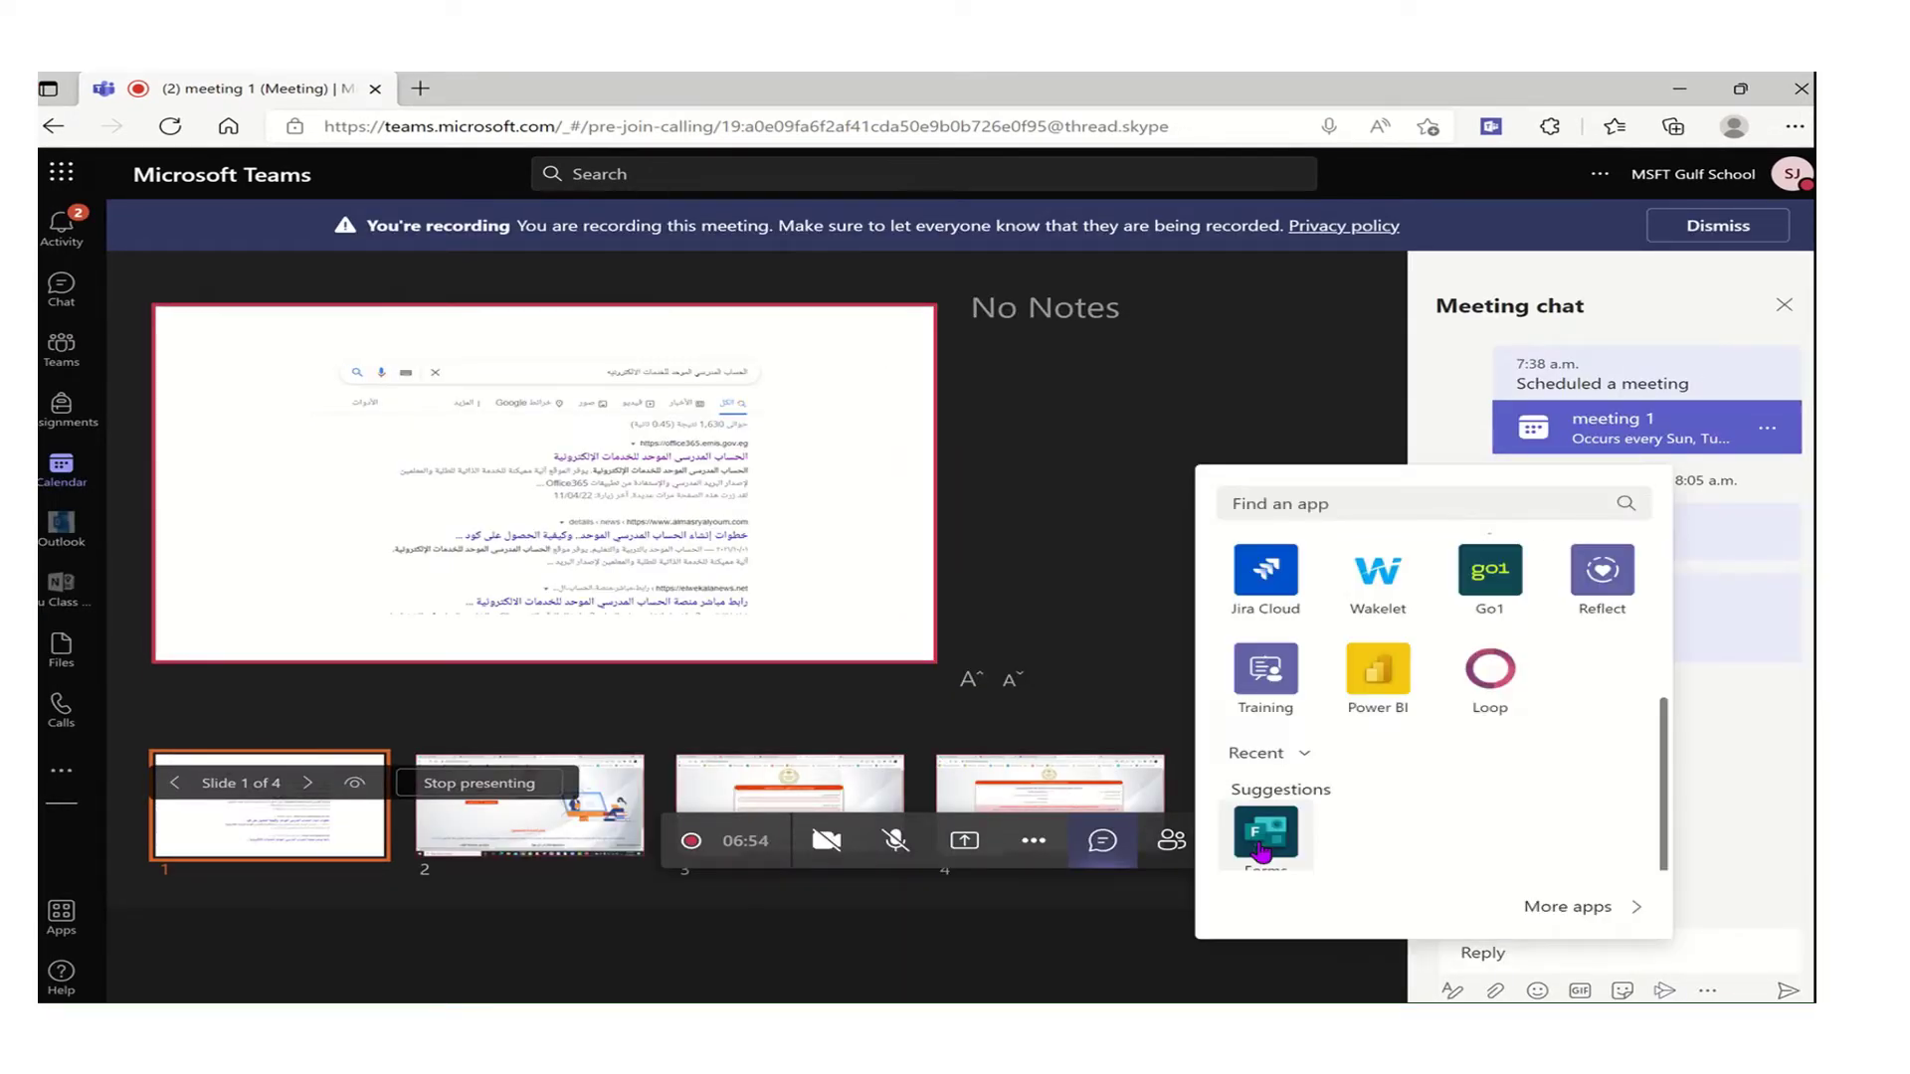
Build a Forms poll 'did you like our session' with Yes/No/Maybe, recording names, and preview it.
{"action": "left_click", "coordinate": [1261, 851]}
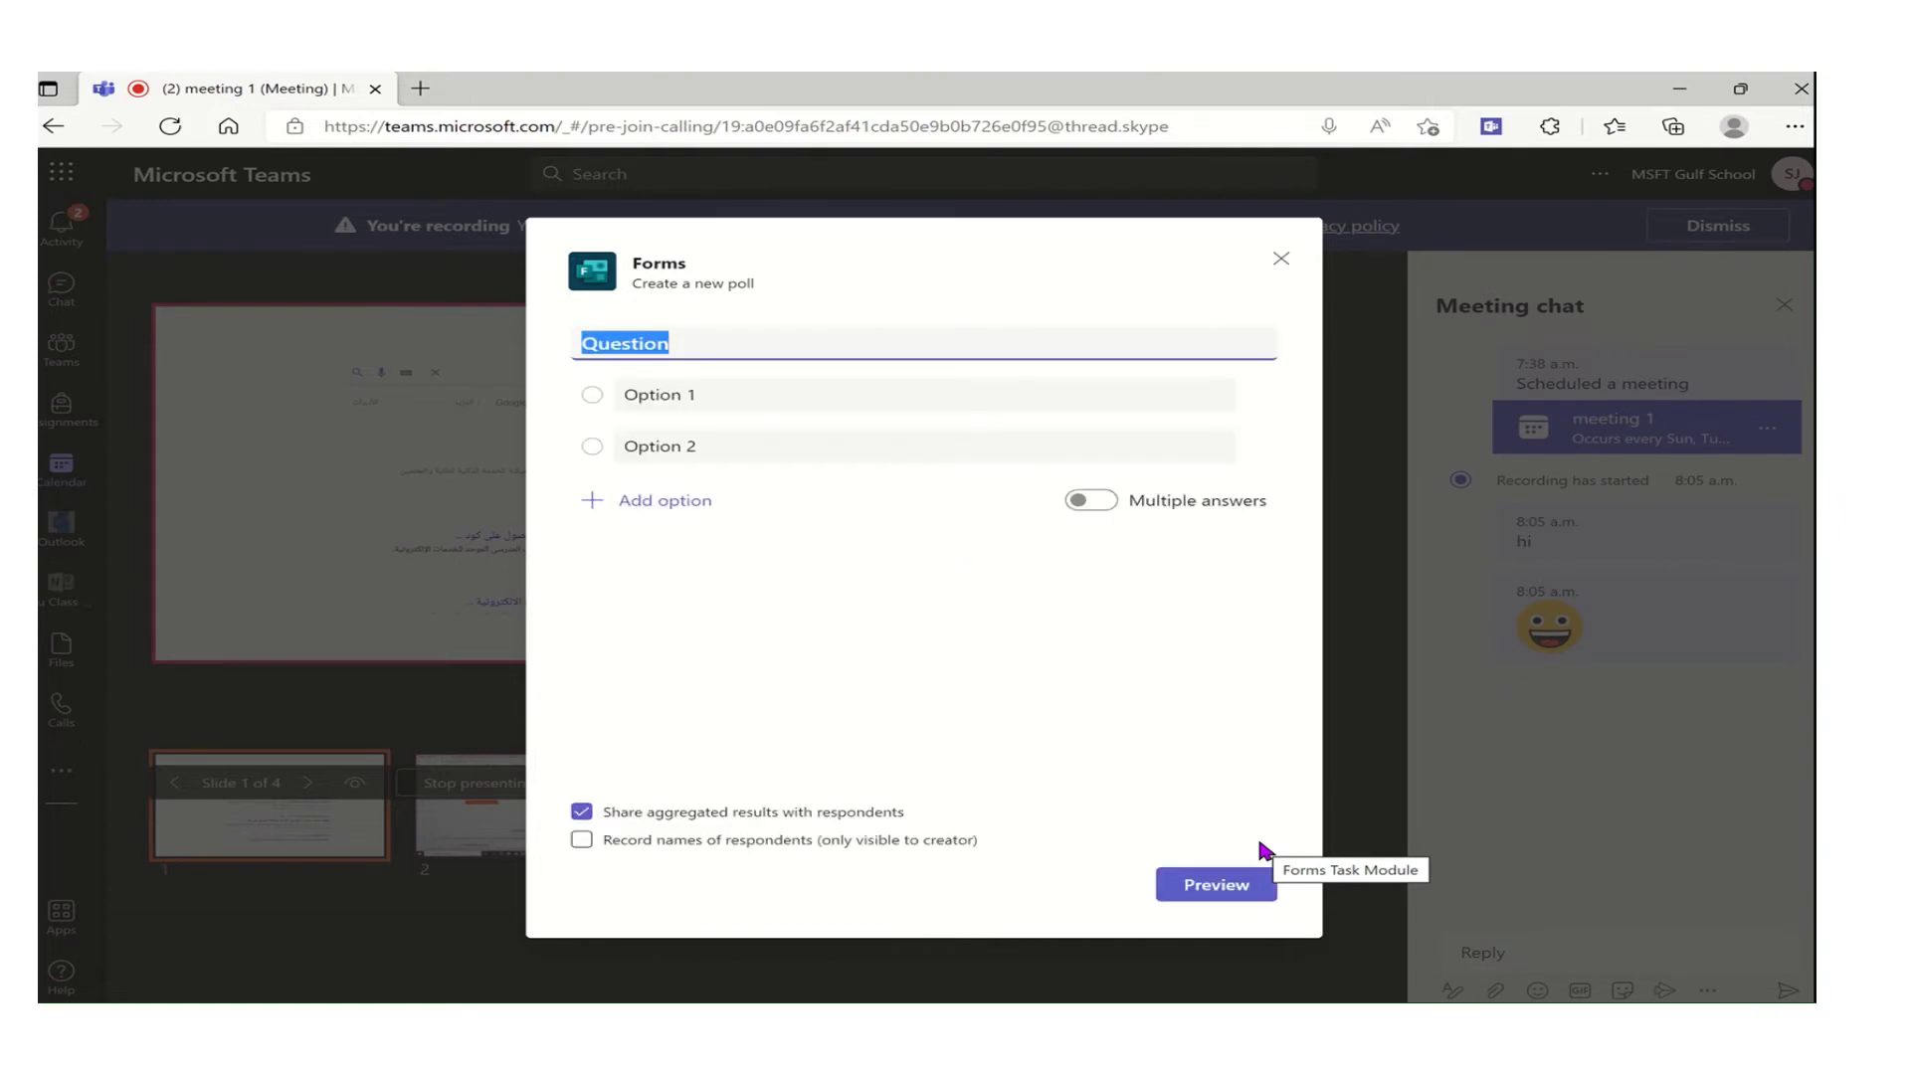
{"action": "key", "text": "BackSpace"}
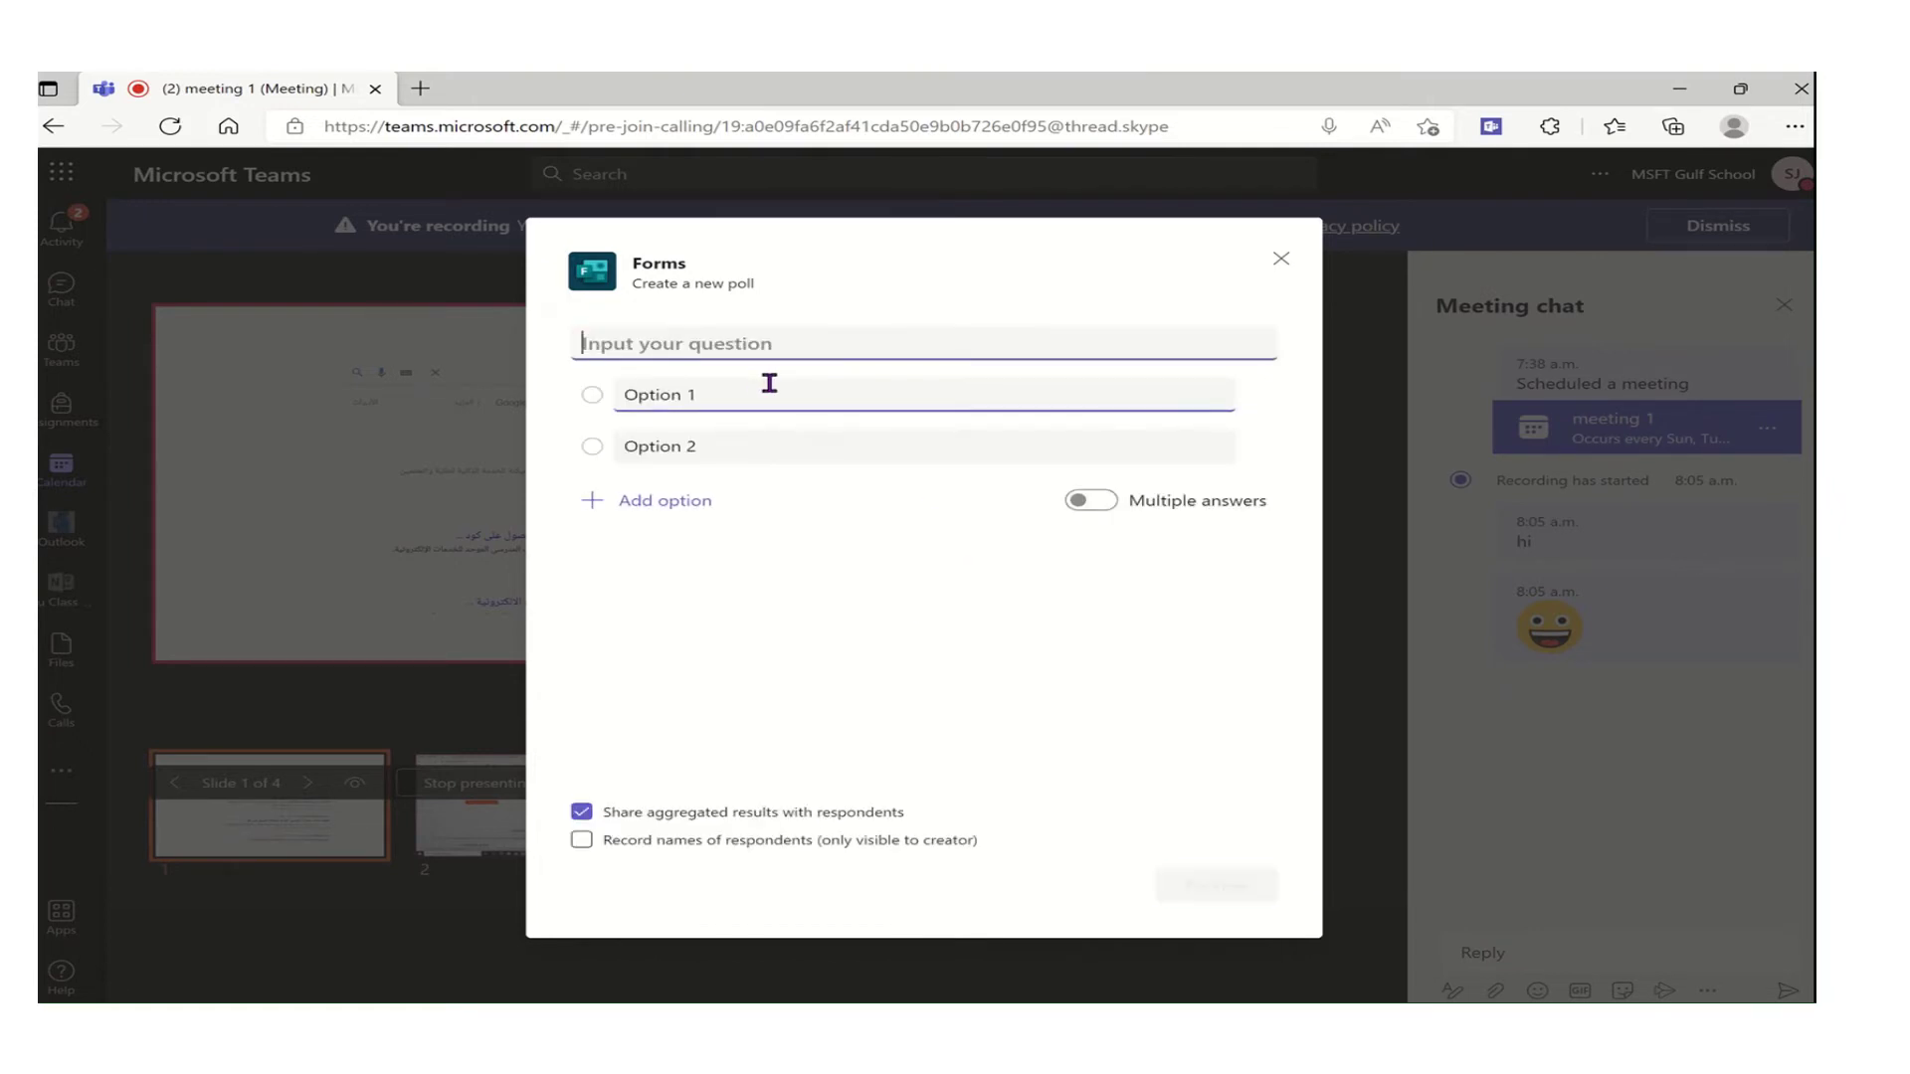
{"action": "type", "text": "did you l"}
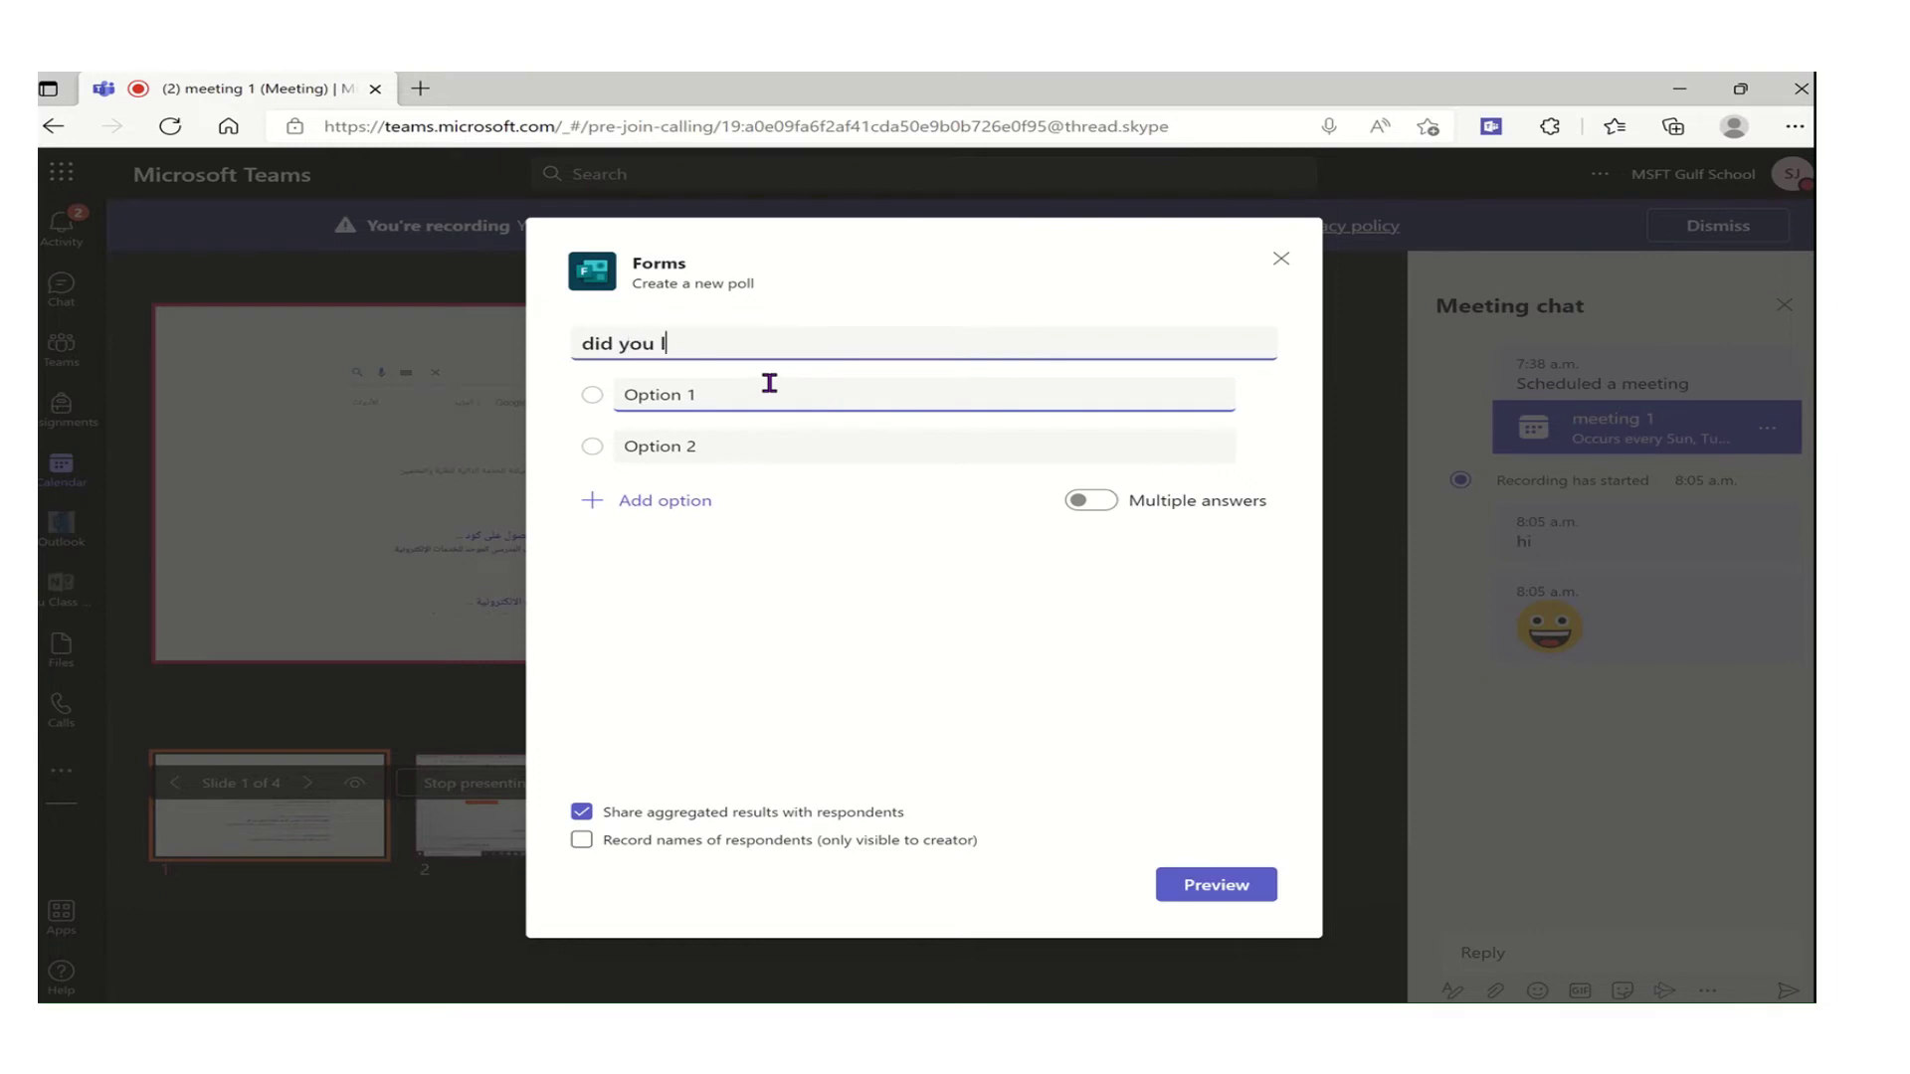
{"action": "type", "text": "ike our session"}
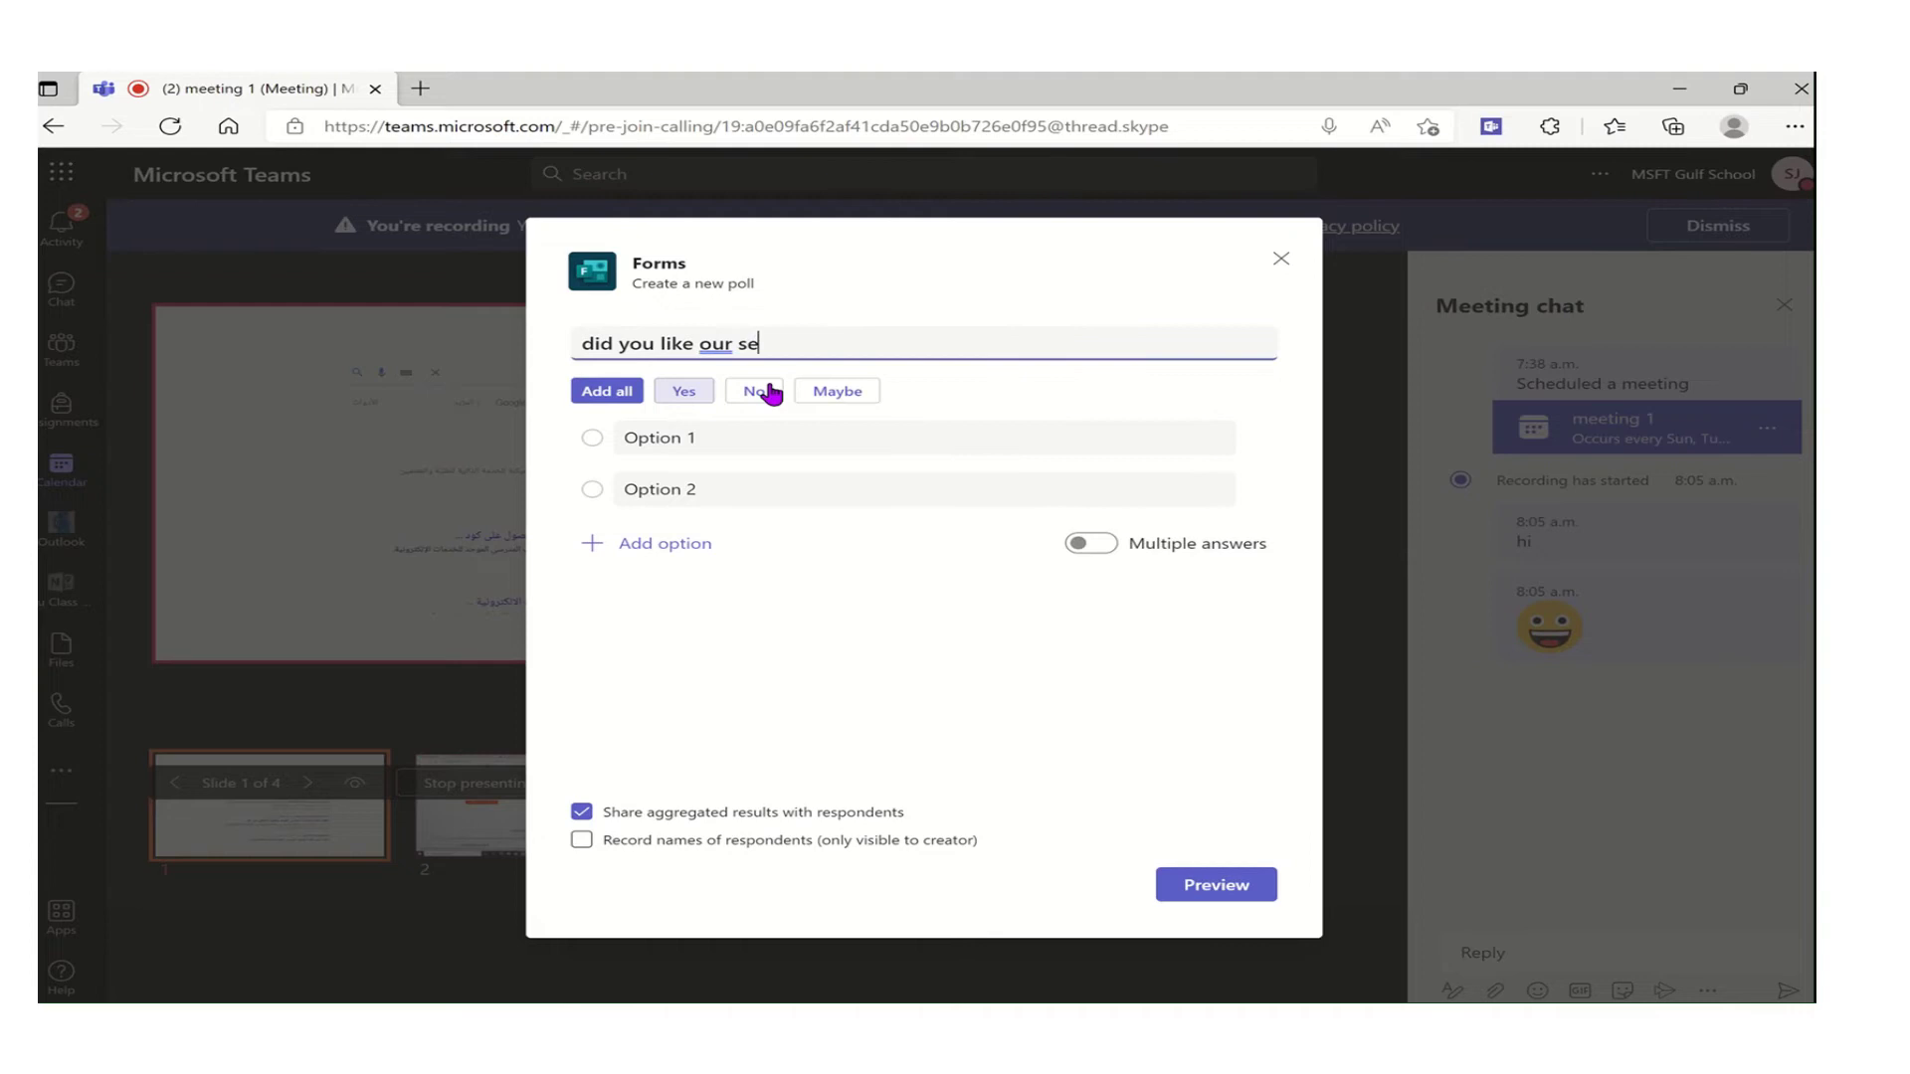
{"action": "left_click", "coordinate": [602, 395]}
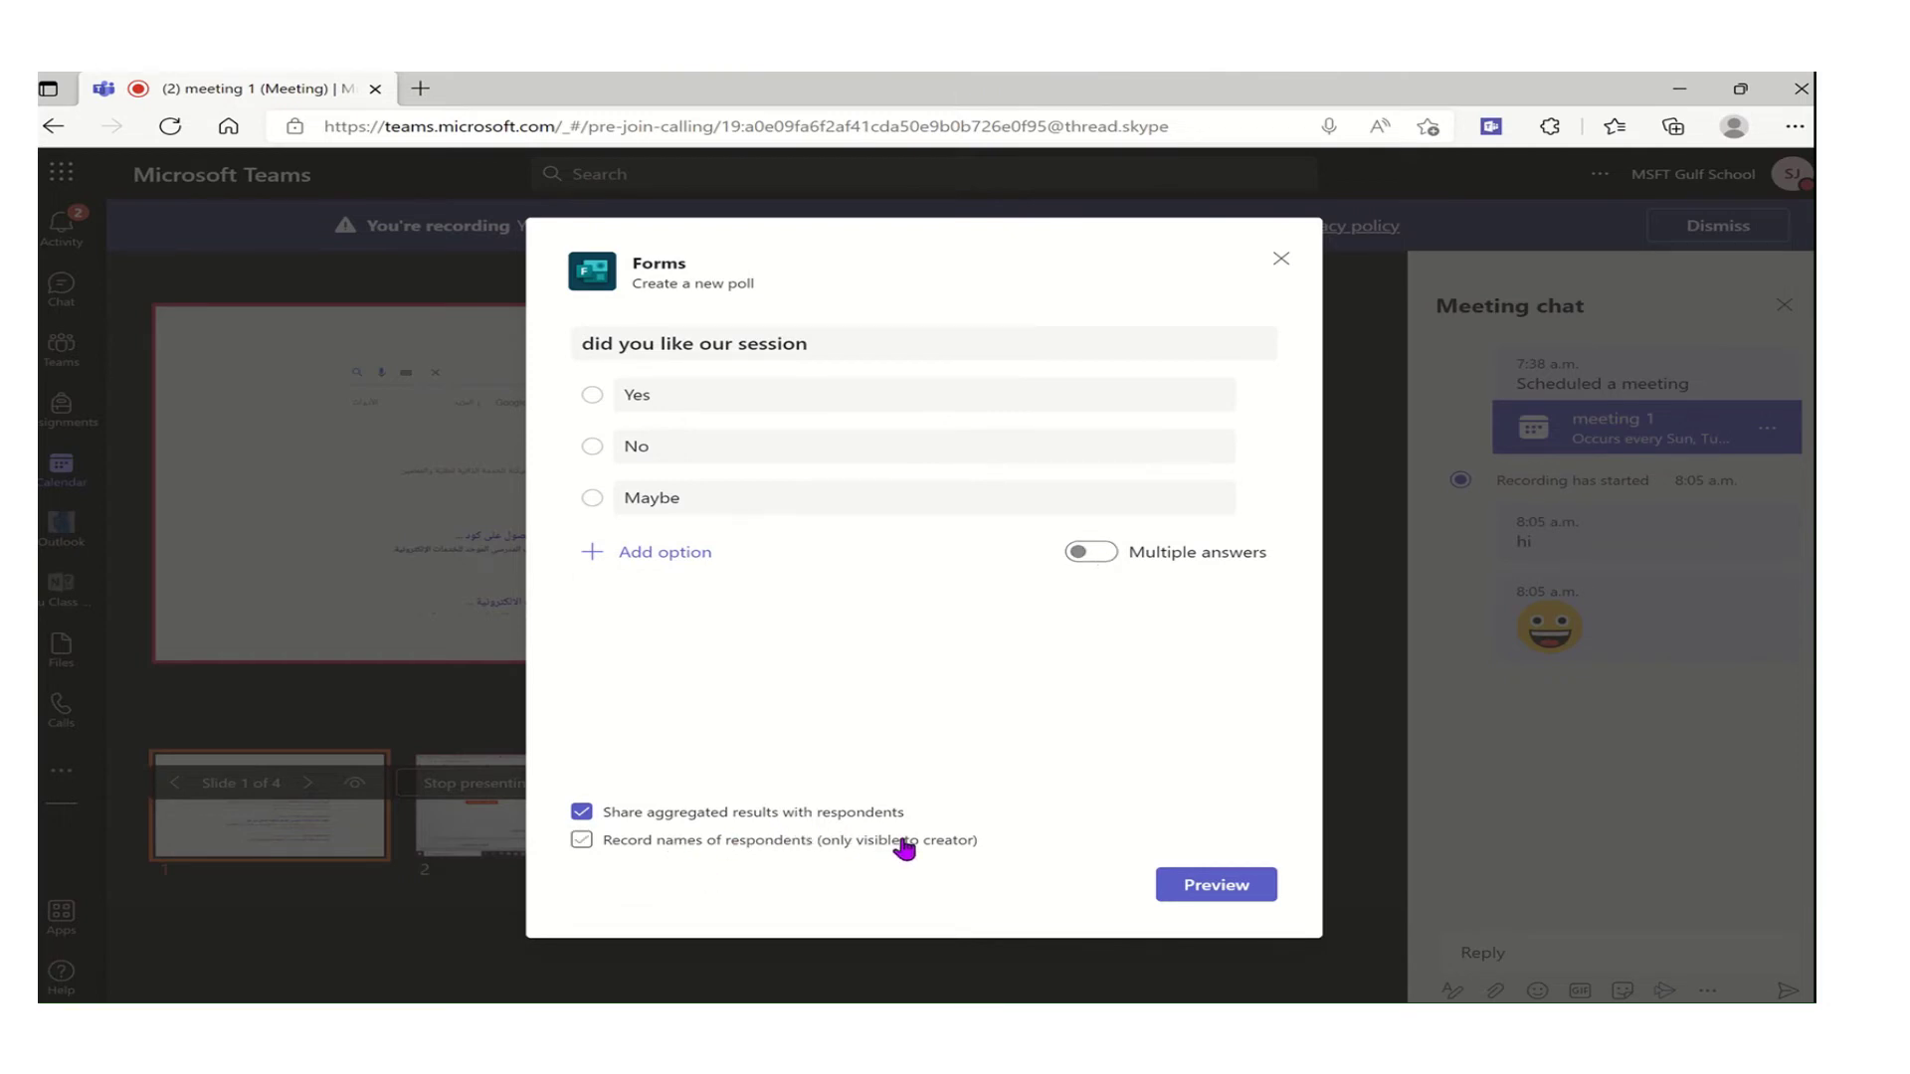
{"action": "left_click", "coordinate": [583, 843]}
{"action": "left_click", "coordinate": [1216, 895]}
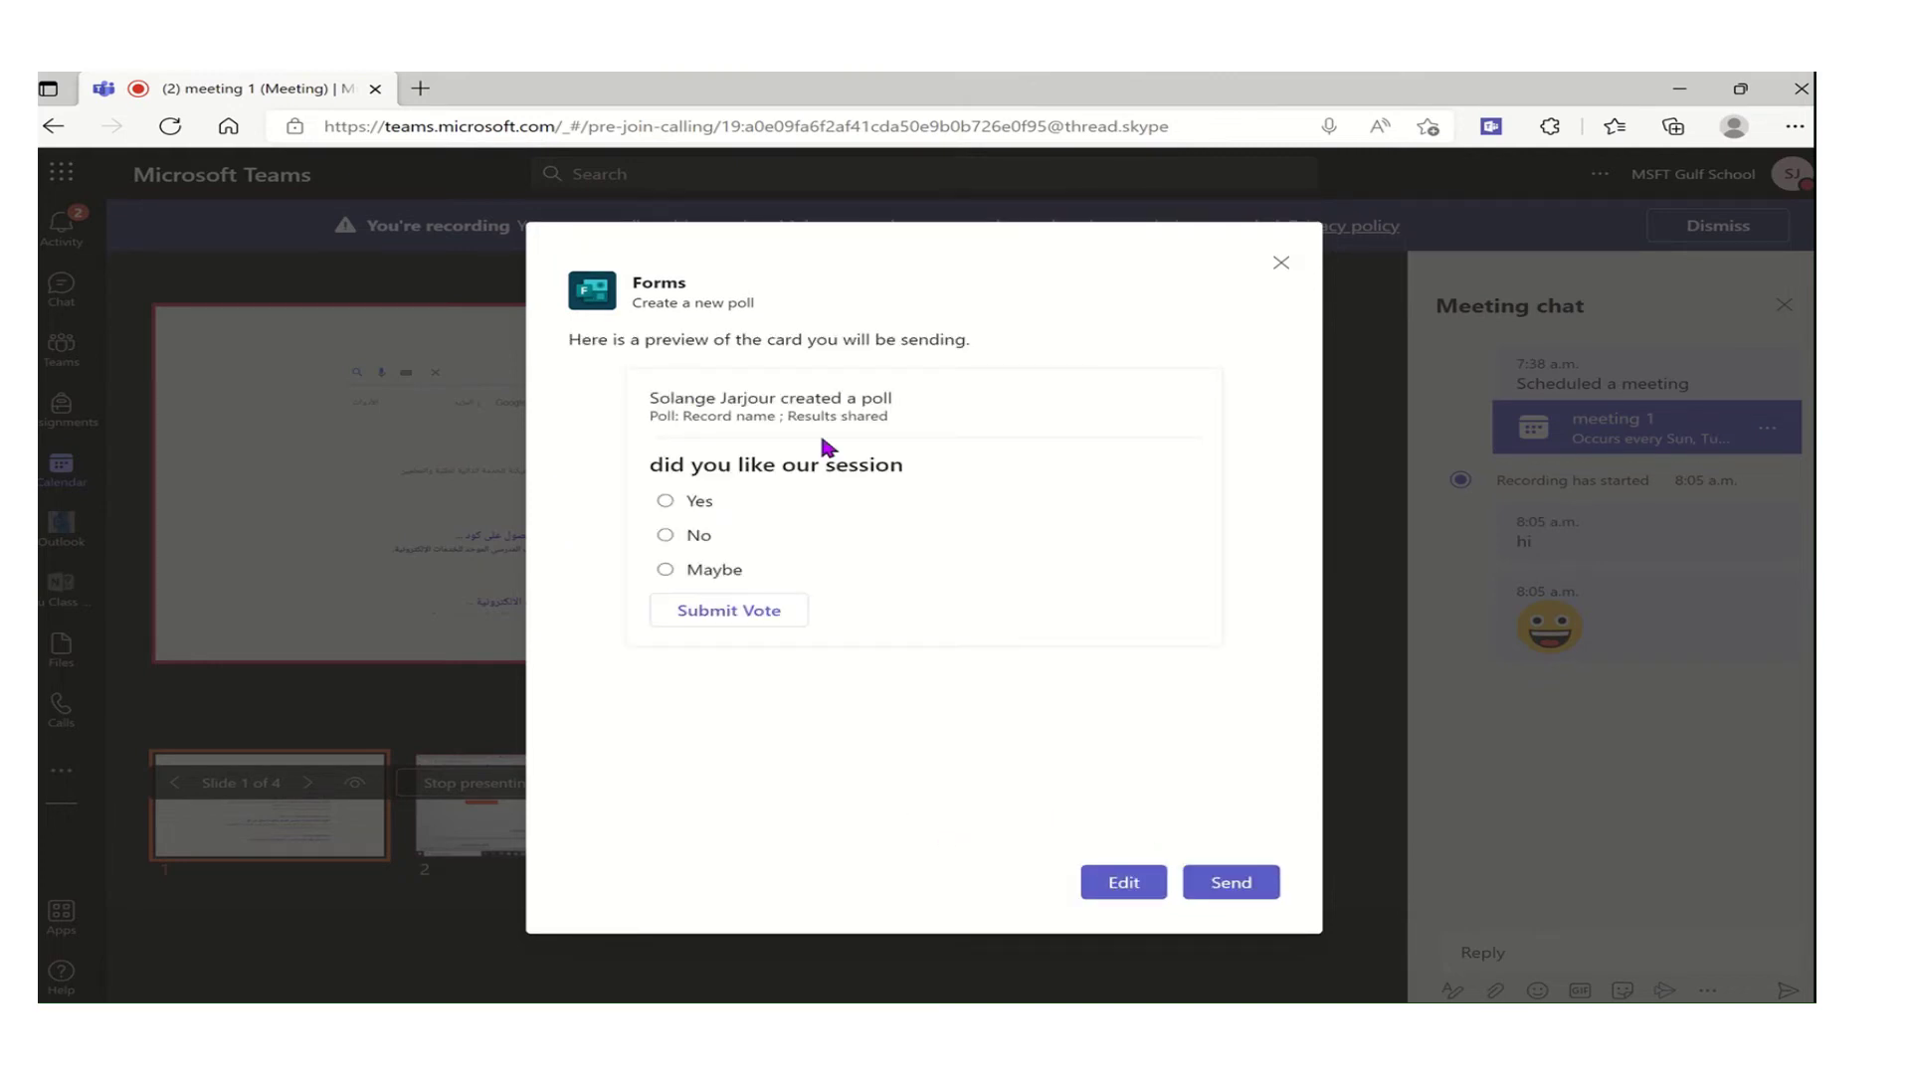
Send the poll to the meeting chat and submit a No vote on it.
{"action": "left_click", "coordinate": [1222, 885]}
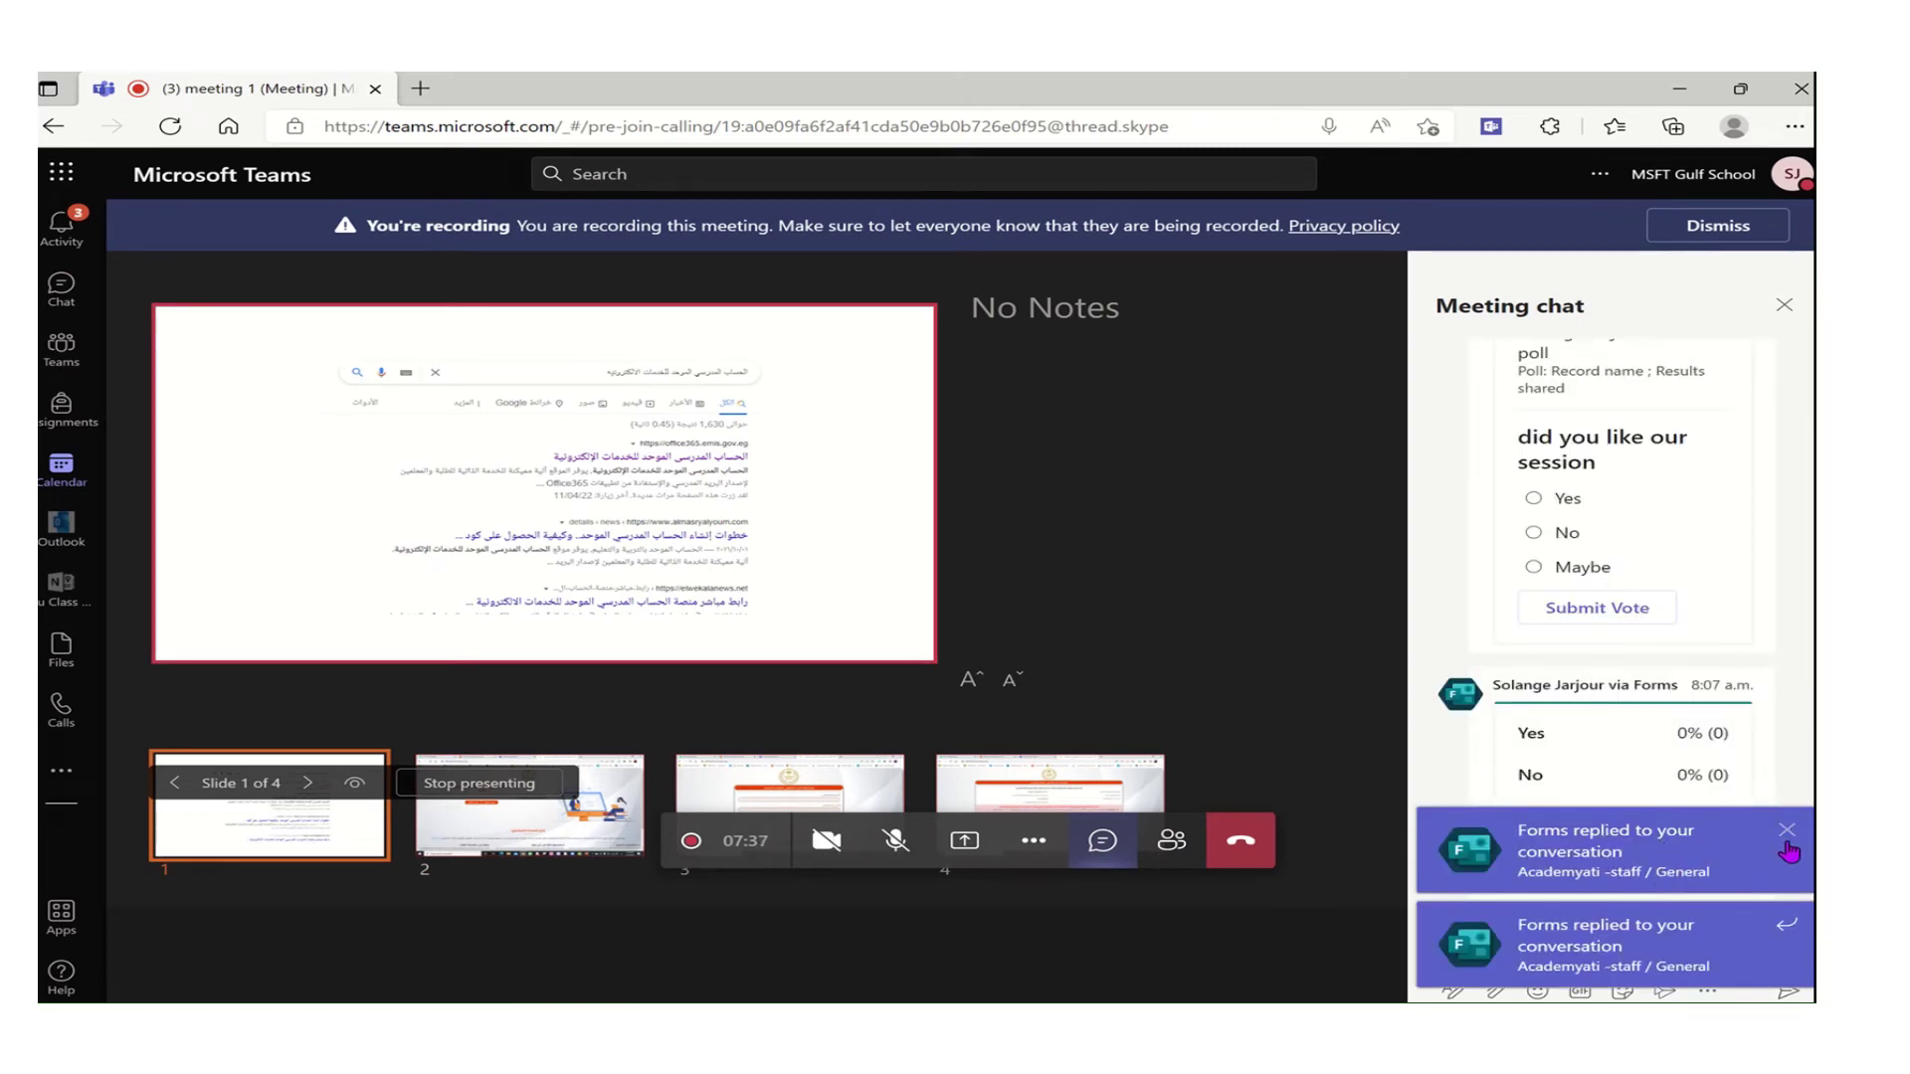
{"action": "left_click", "coordinate": [1534, 534]}
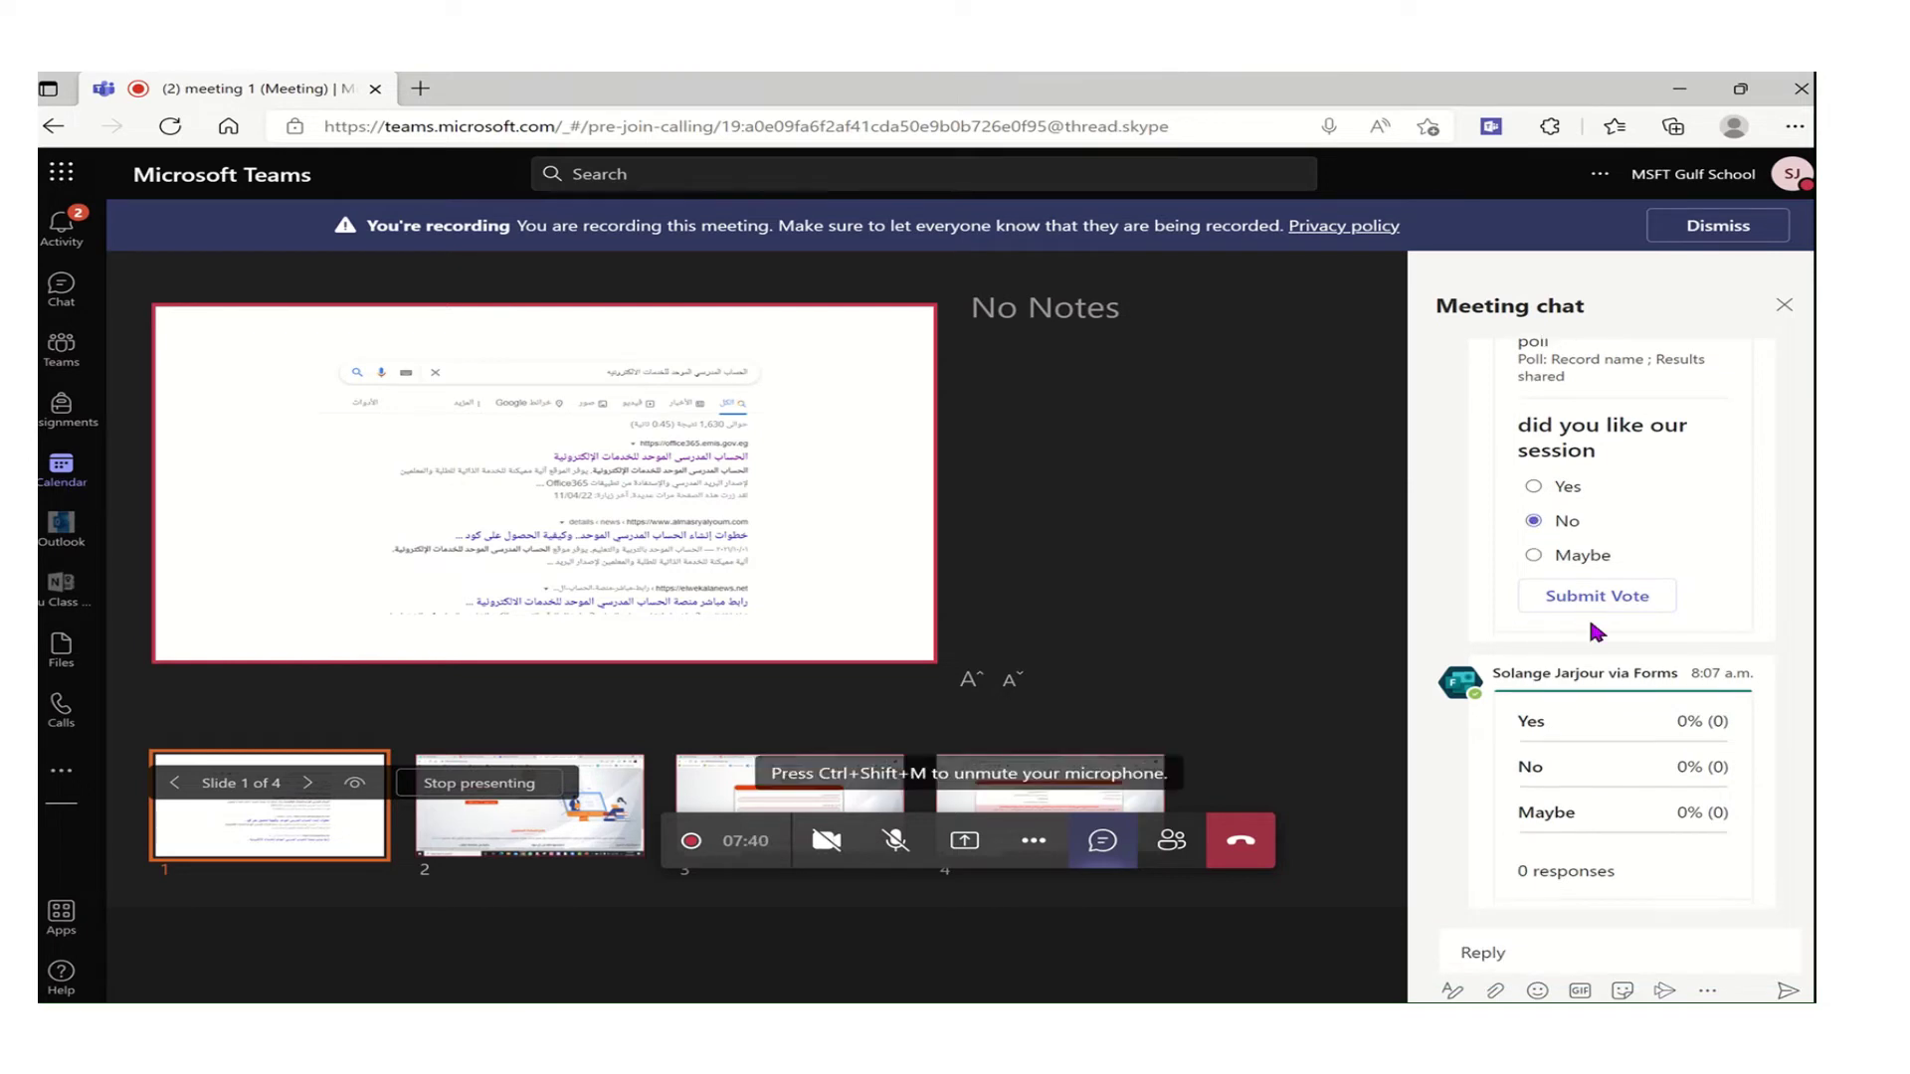
{"action": "left_click", "coordinate": [1595, 602]}
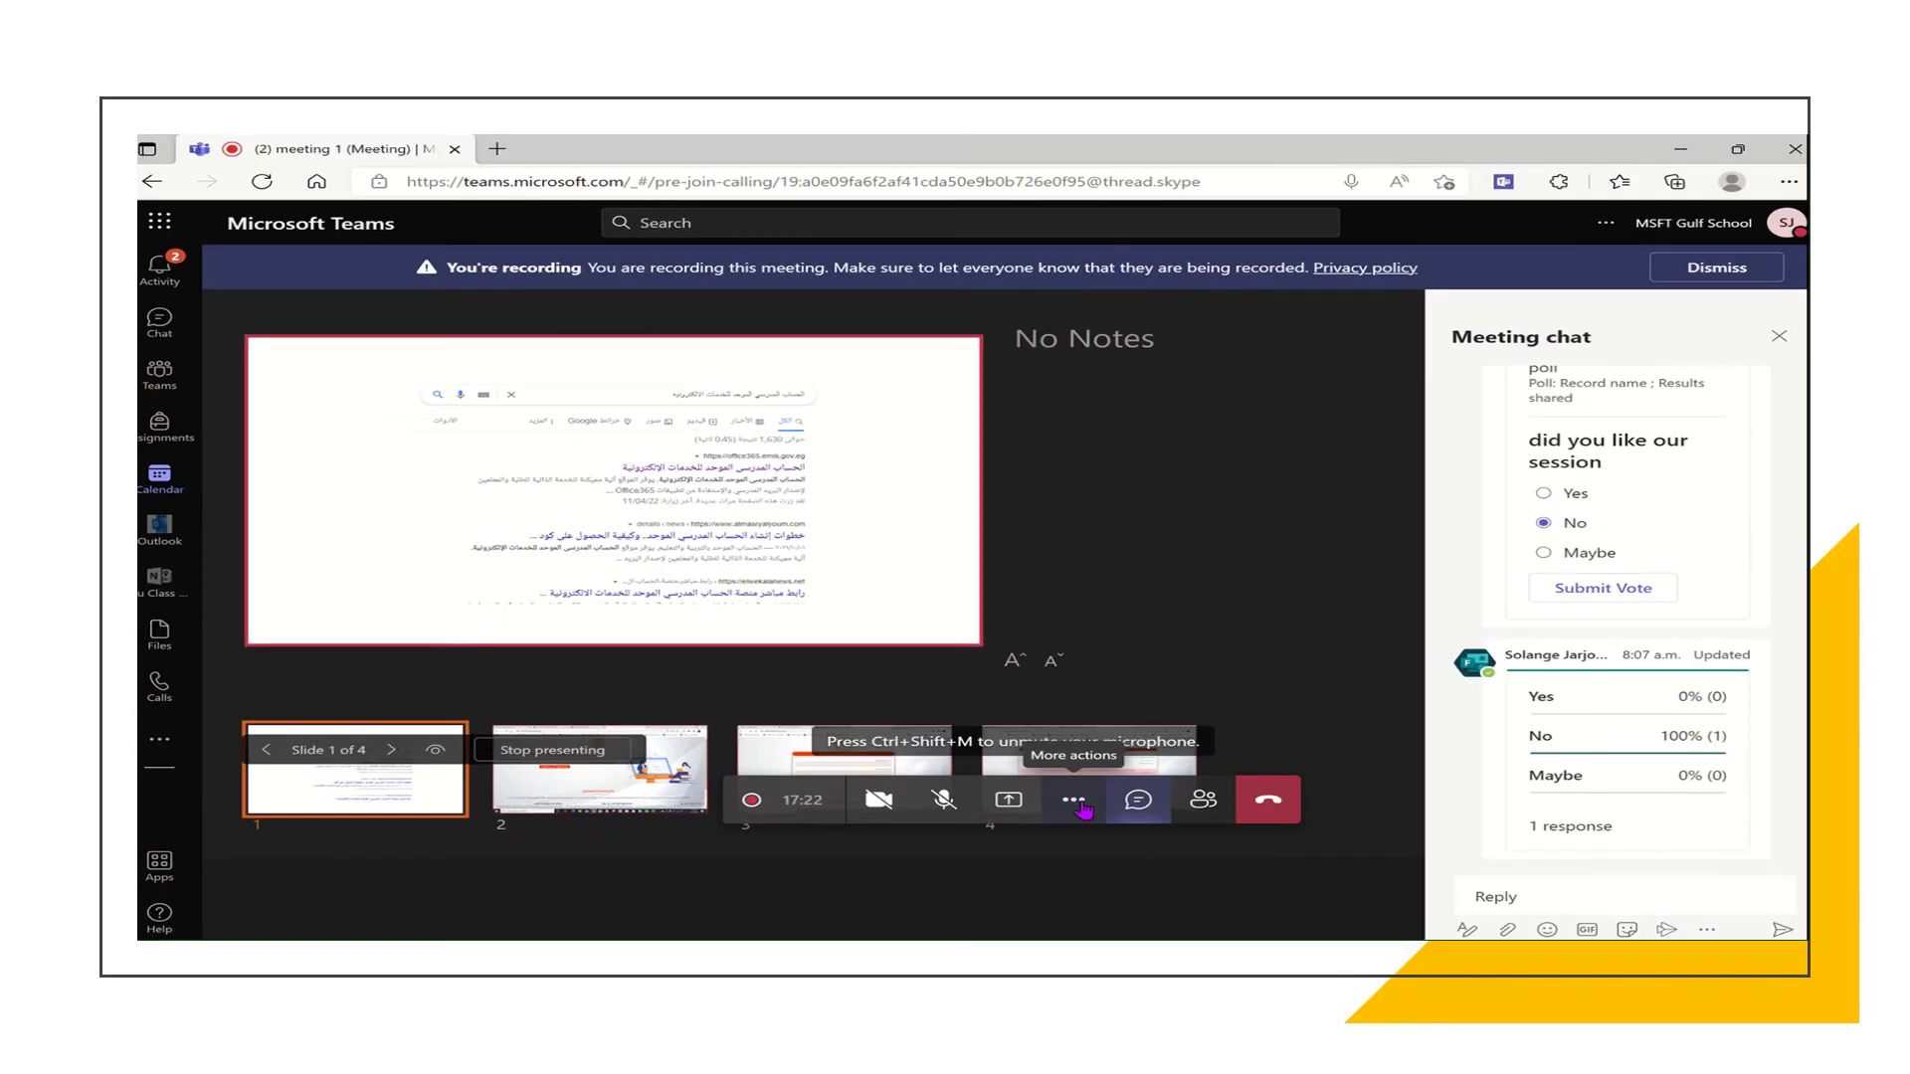
Stop the meeting recording and confirm.
{"action": "left_click", "coordinate": [1074, 802]}
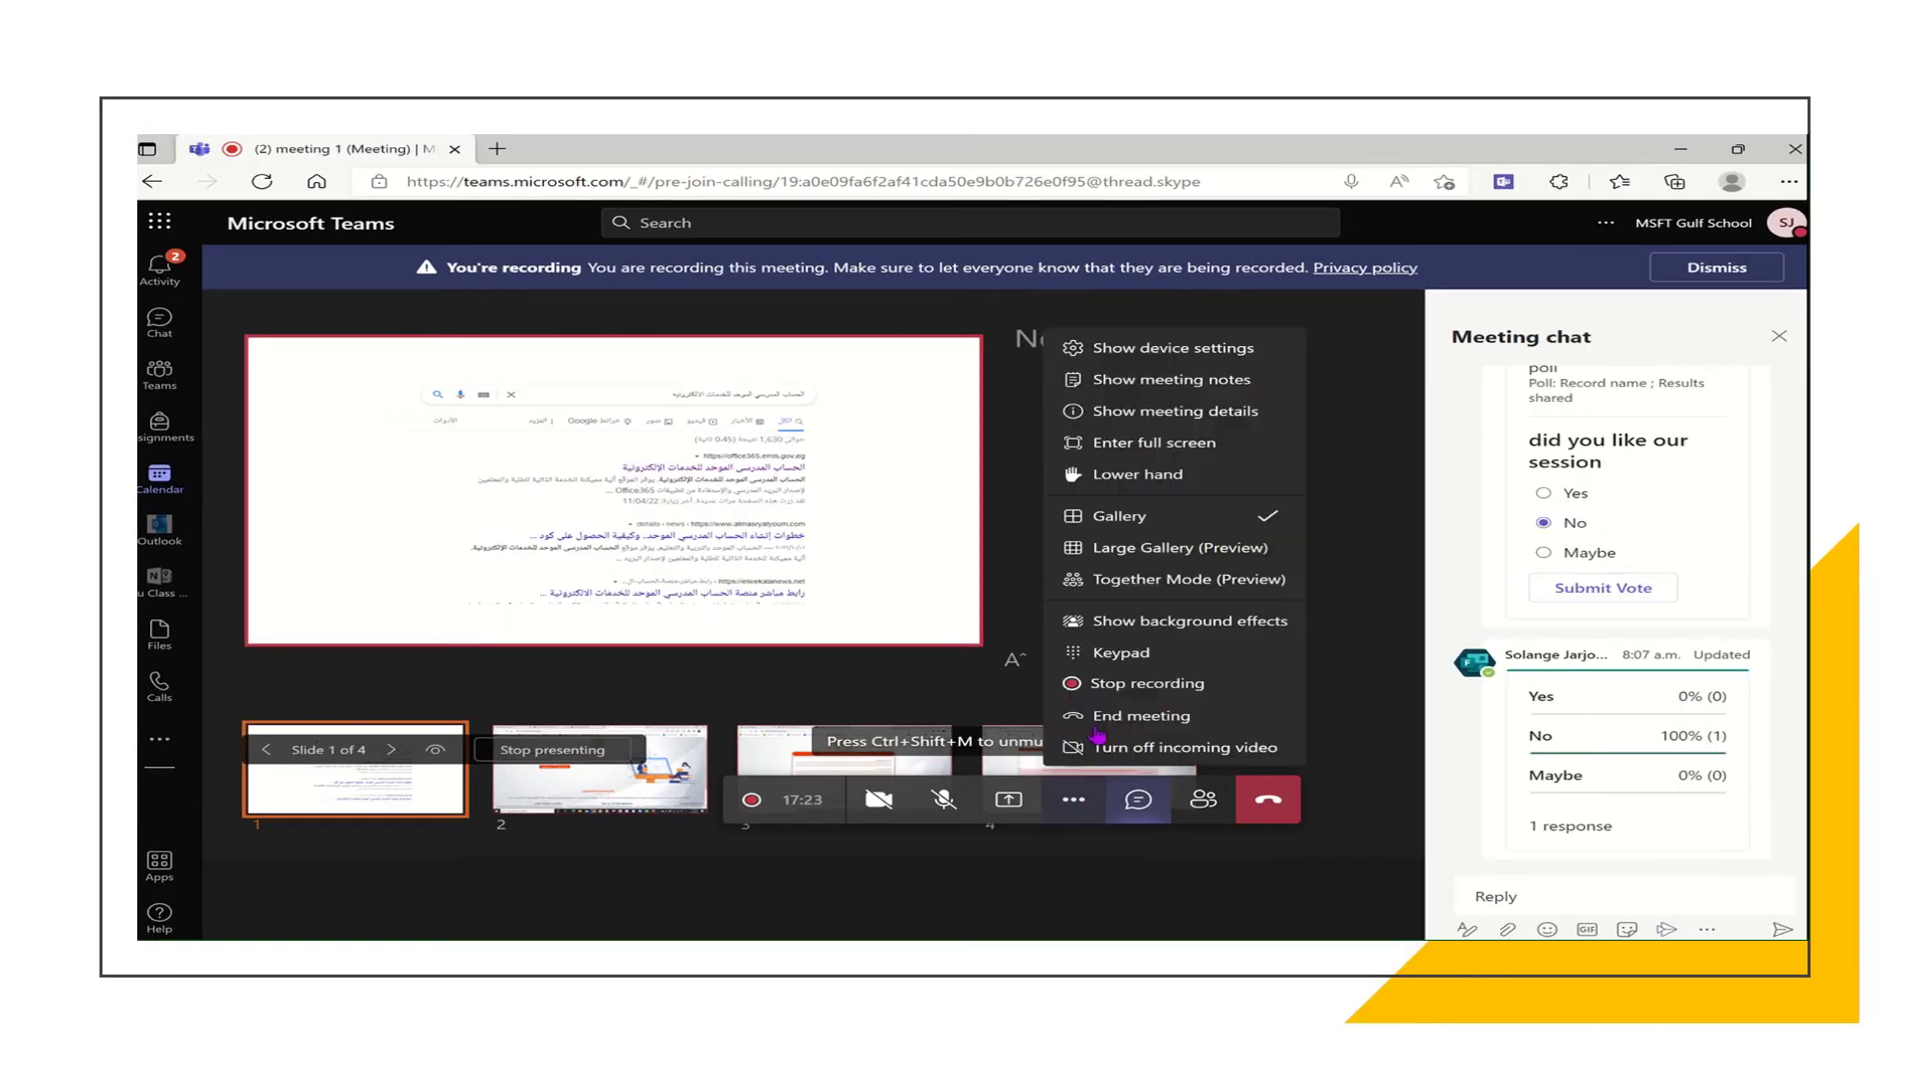
{"action": "left_click", "coordinate": [1152, 684]}
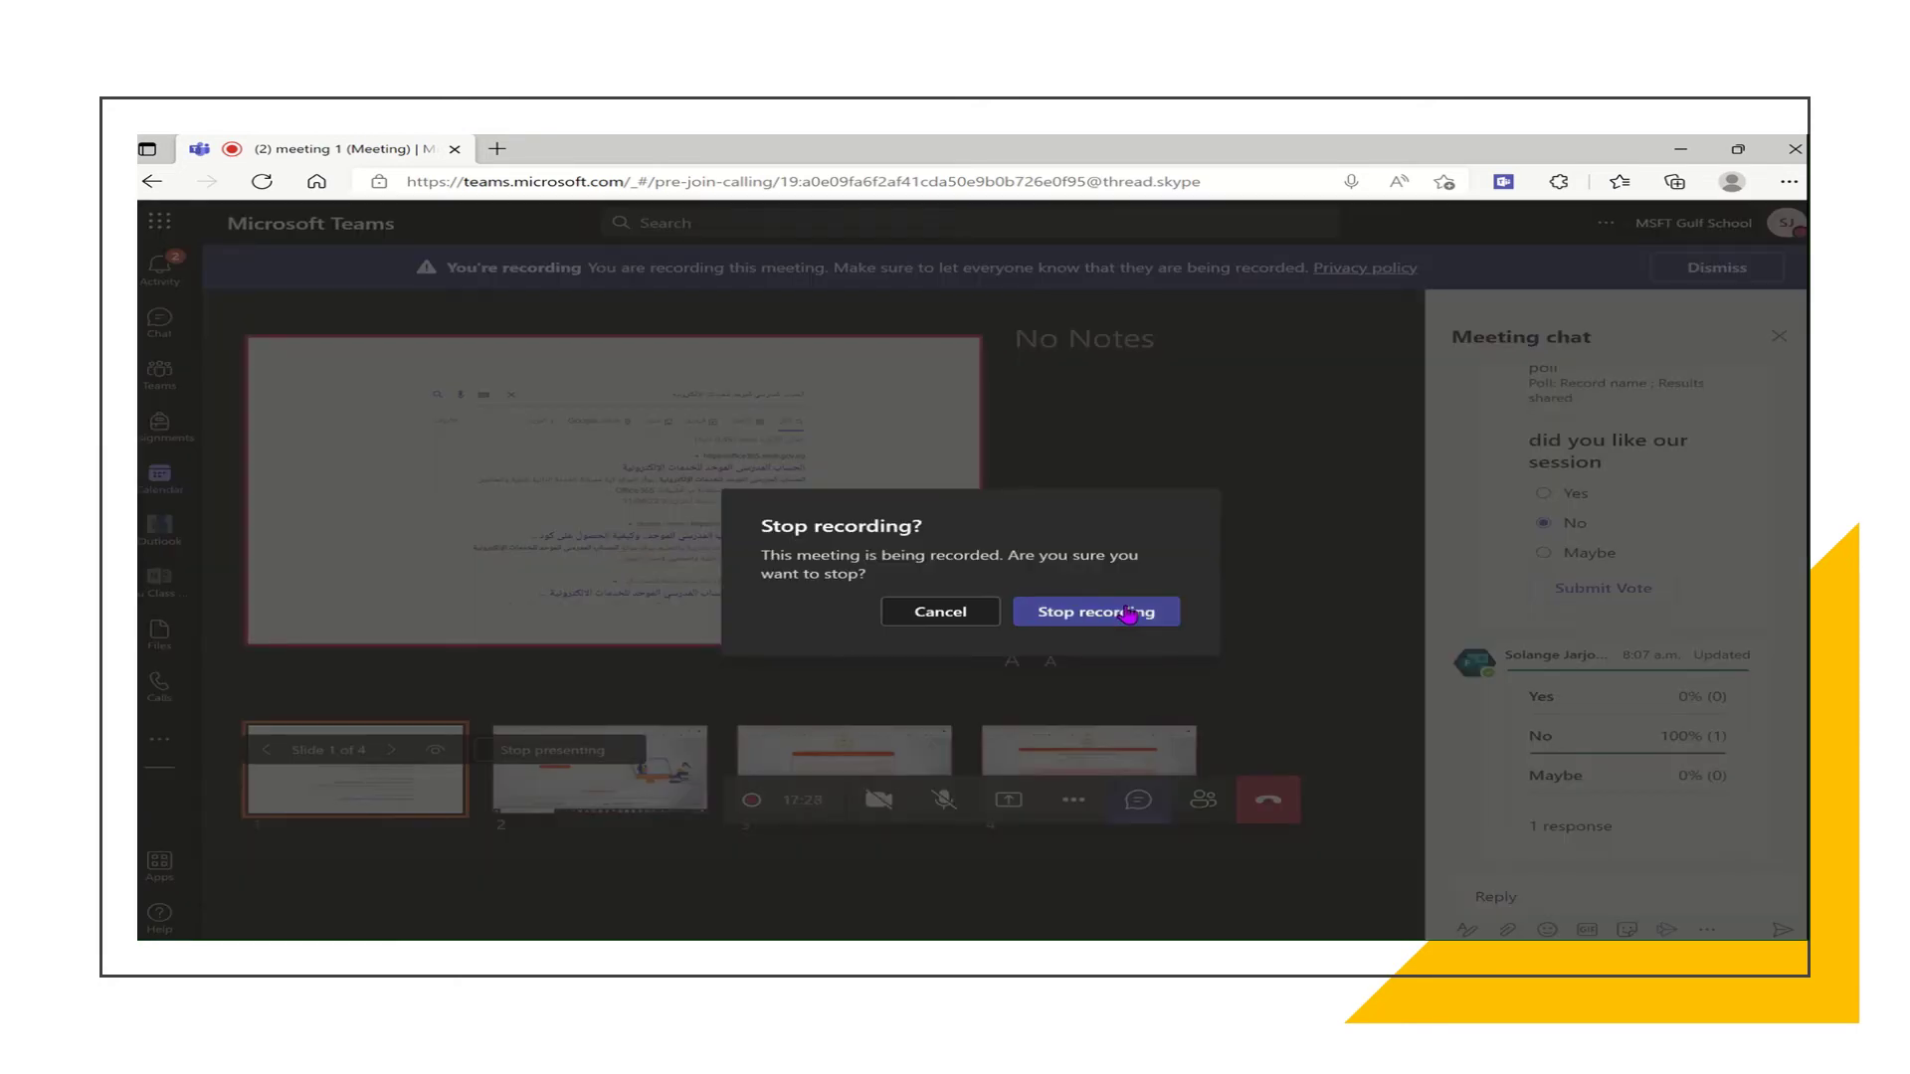
{"action": "left_click", "coordinate": [1128, 614]}
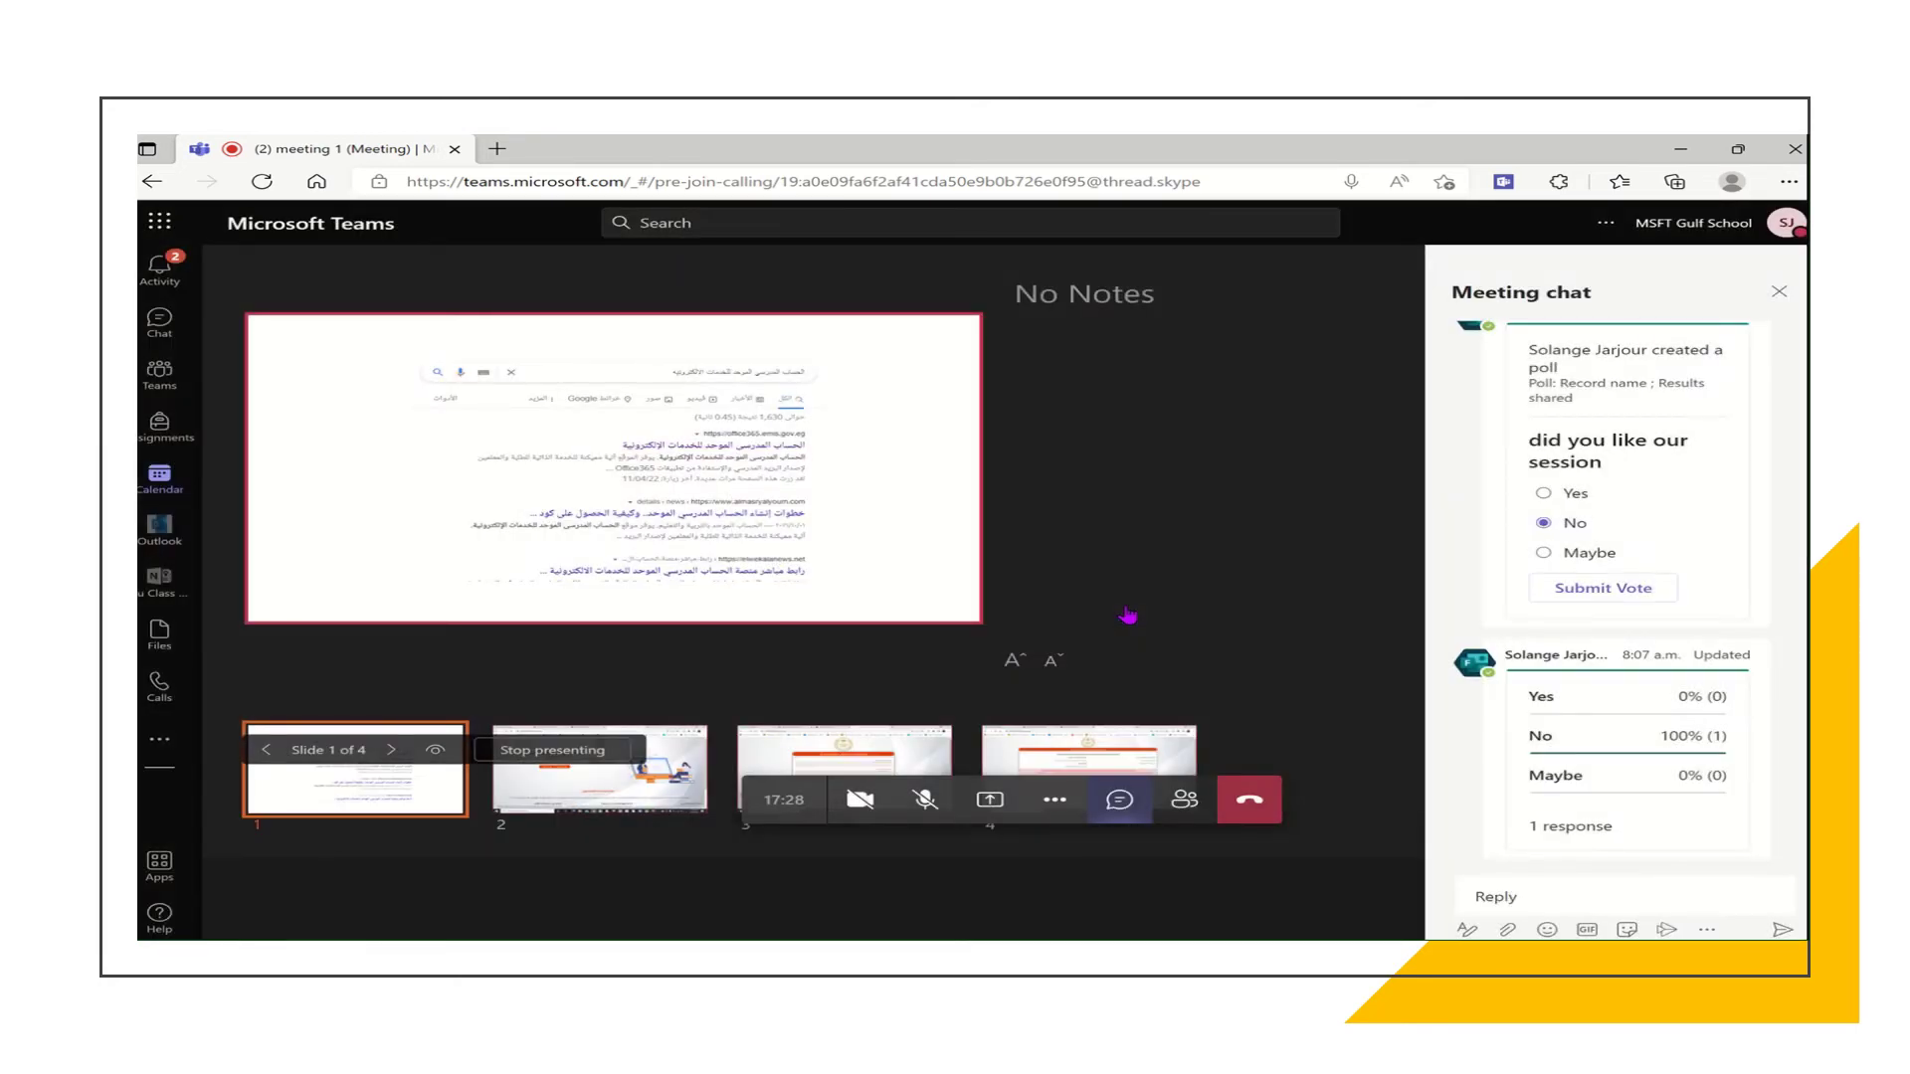
End the meeting for everyone and confirm.
{"action": "left_click", "coordinate": [1056, 810]}
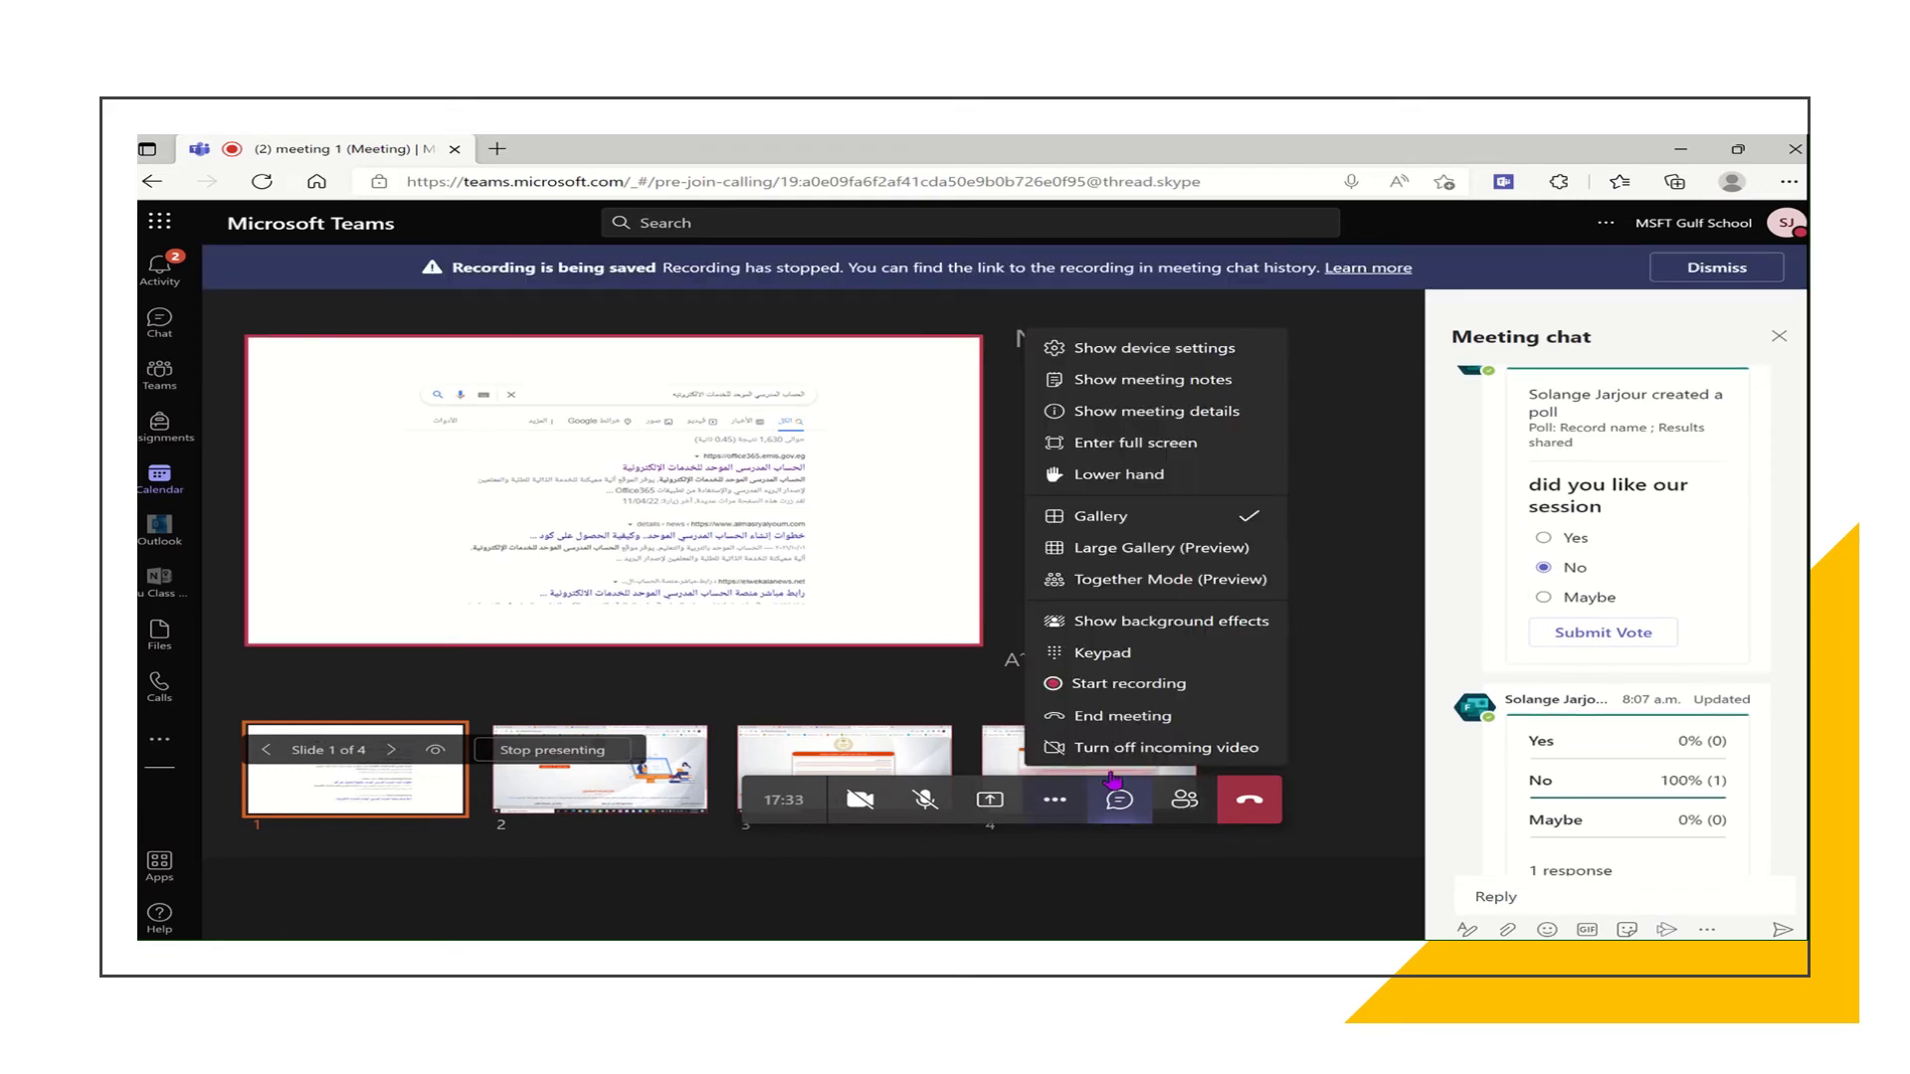
{"action": "left_click", "coordinate": [1125, 716]}
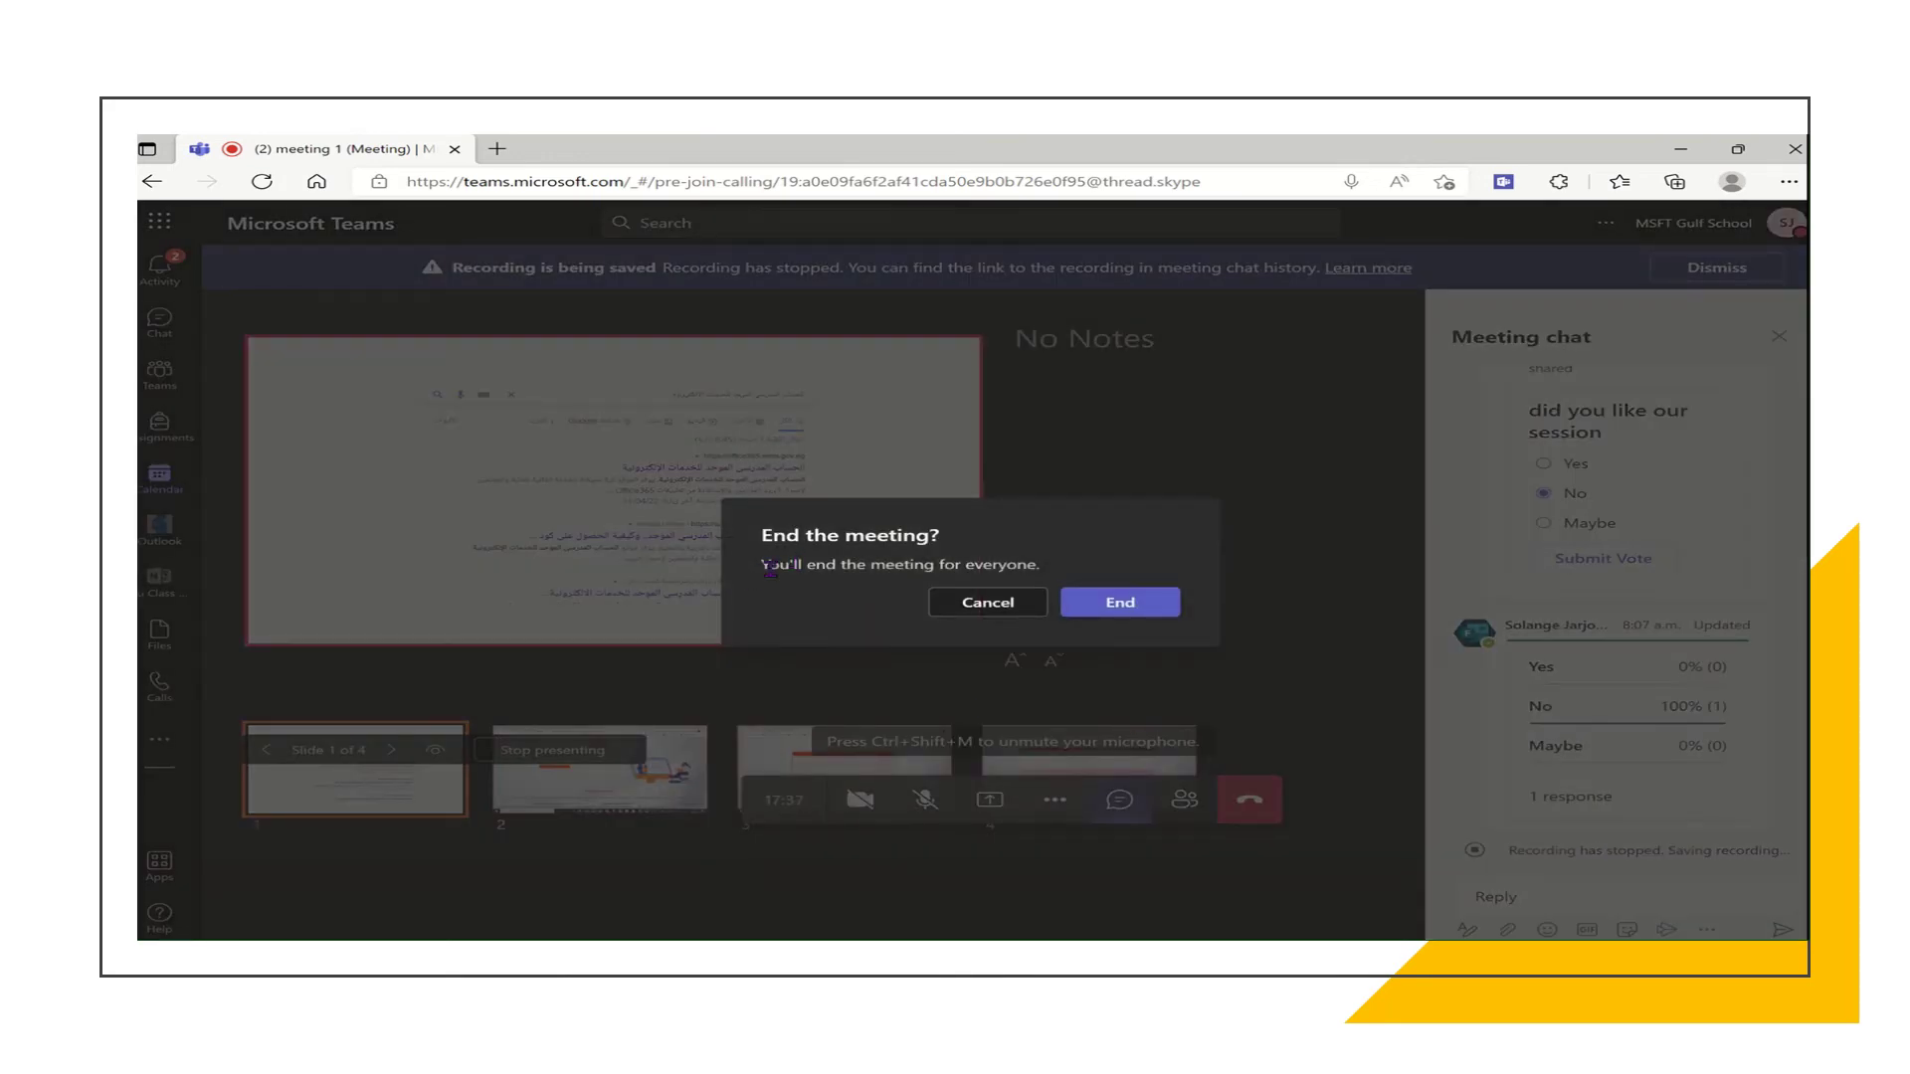
{"action": "left_click", "coordinate": [1119, 601]}
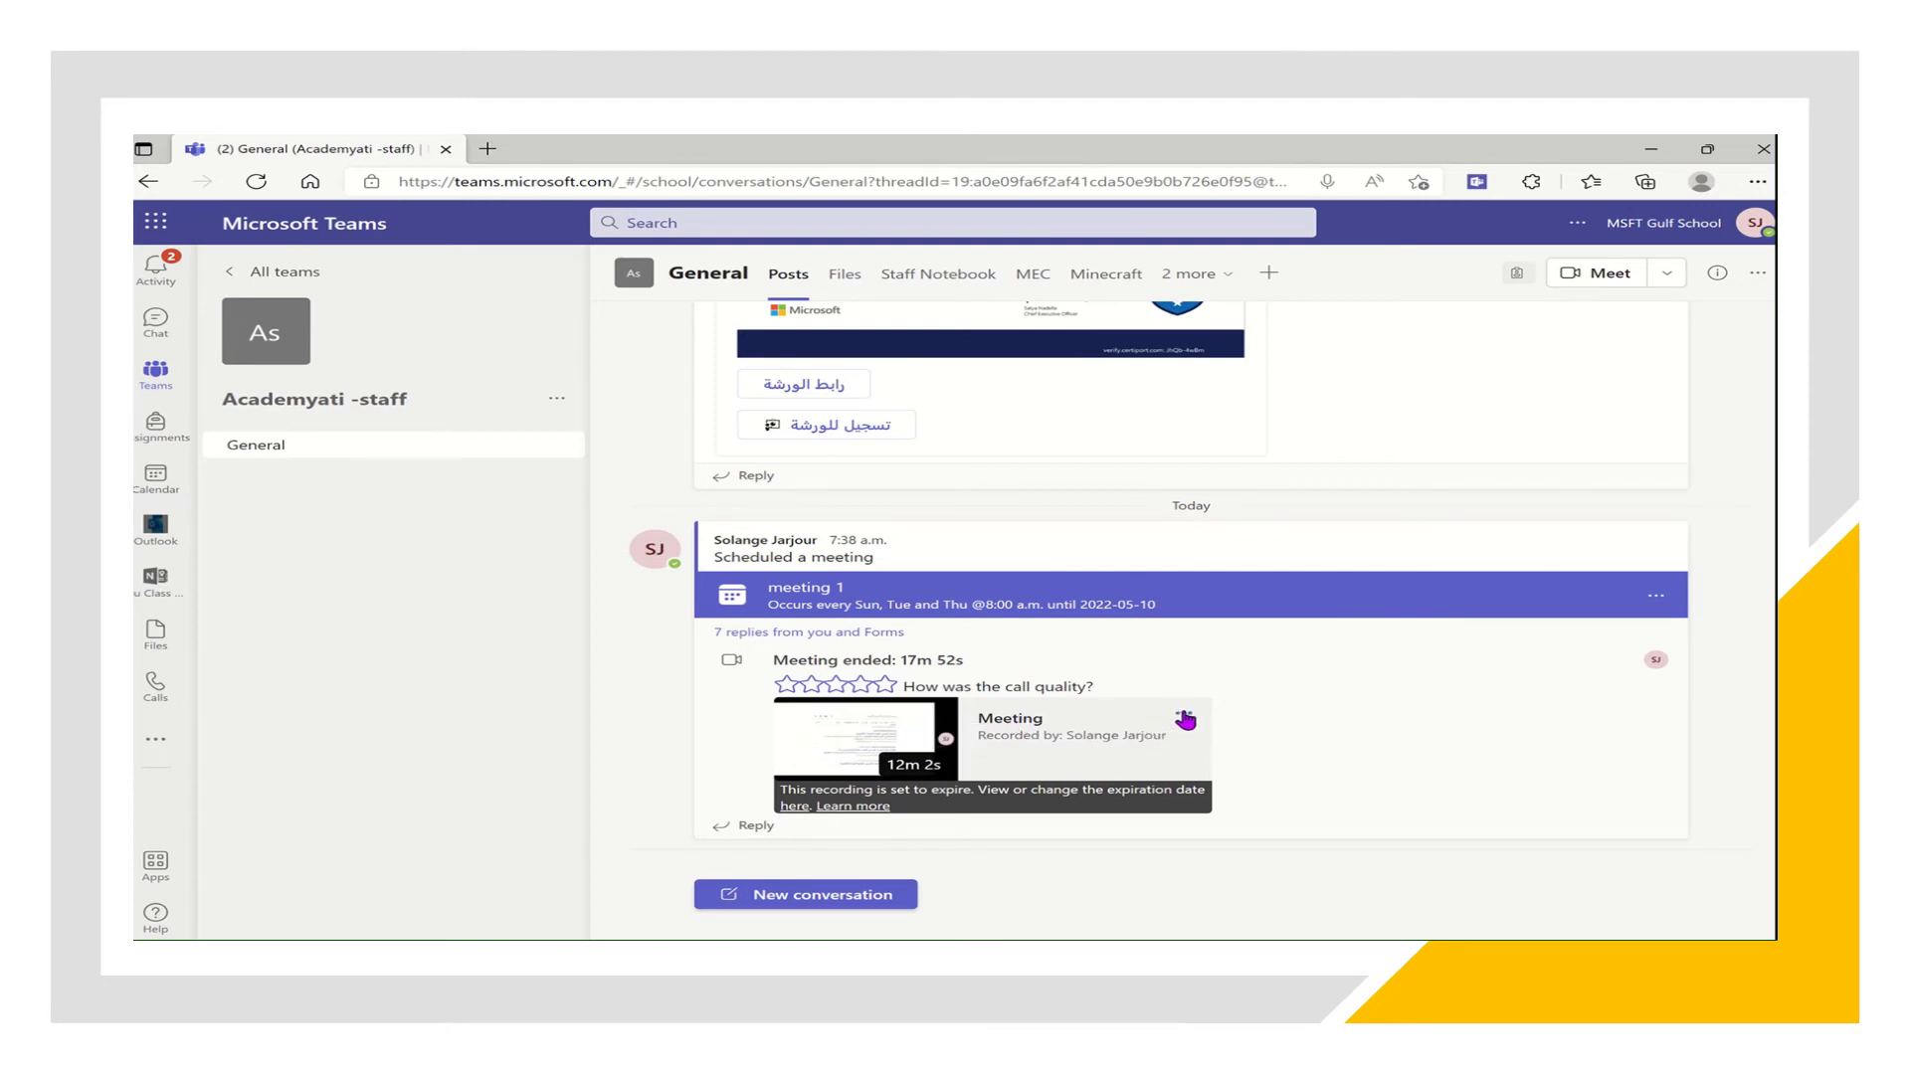
Bring up the options menu on the 'meeting 1' recording card.
{"action": "left_click", "coordinate": [1184, 718]}
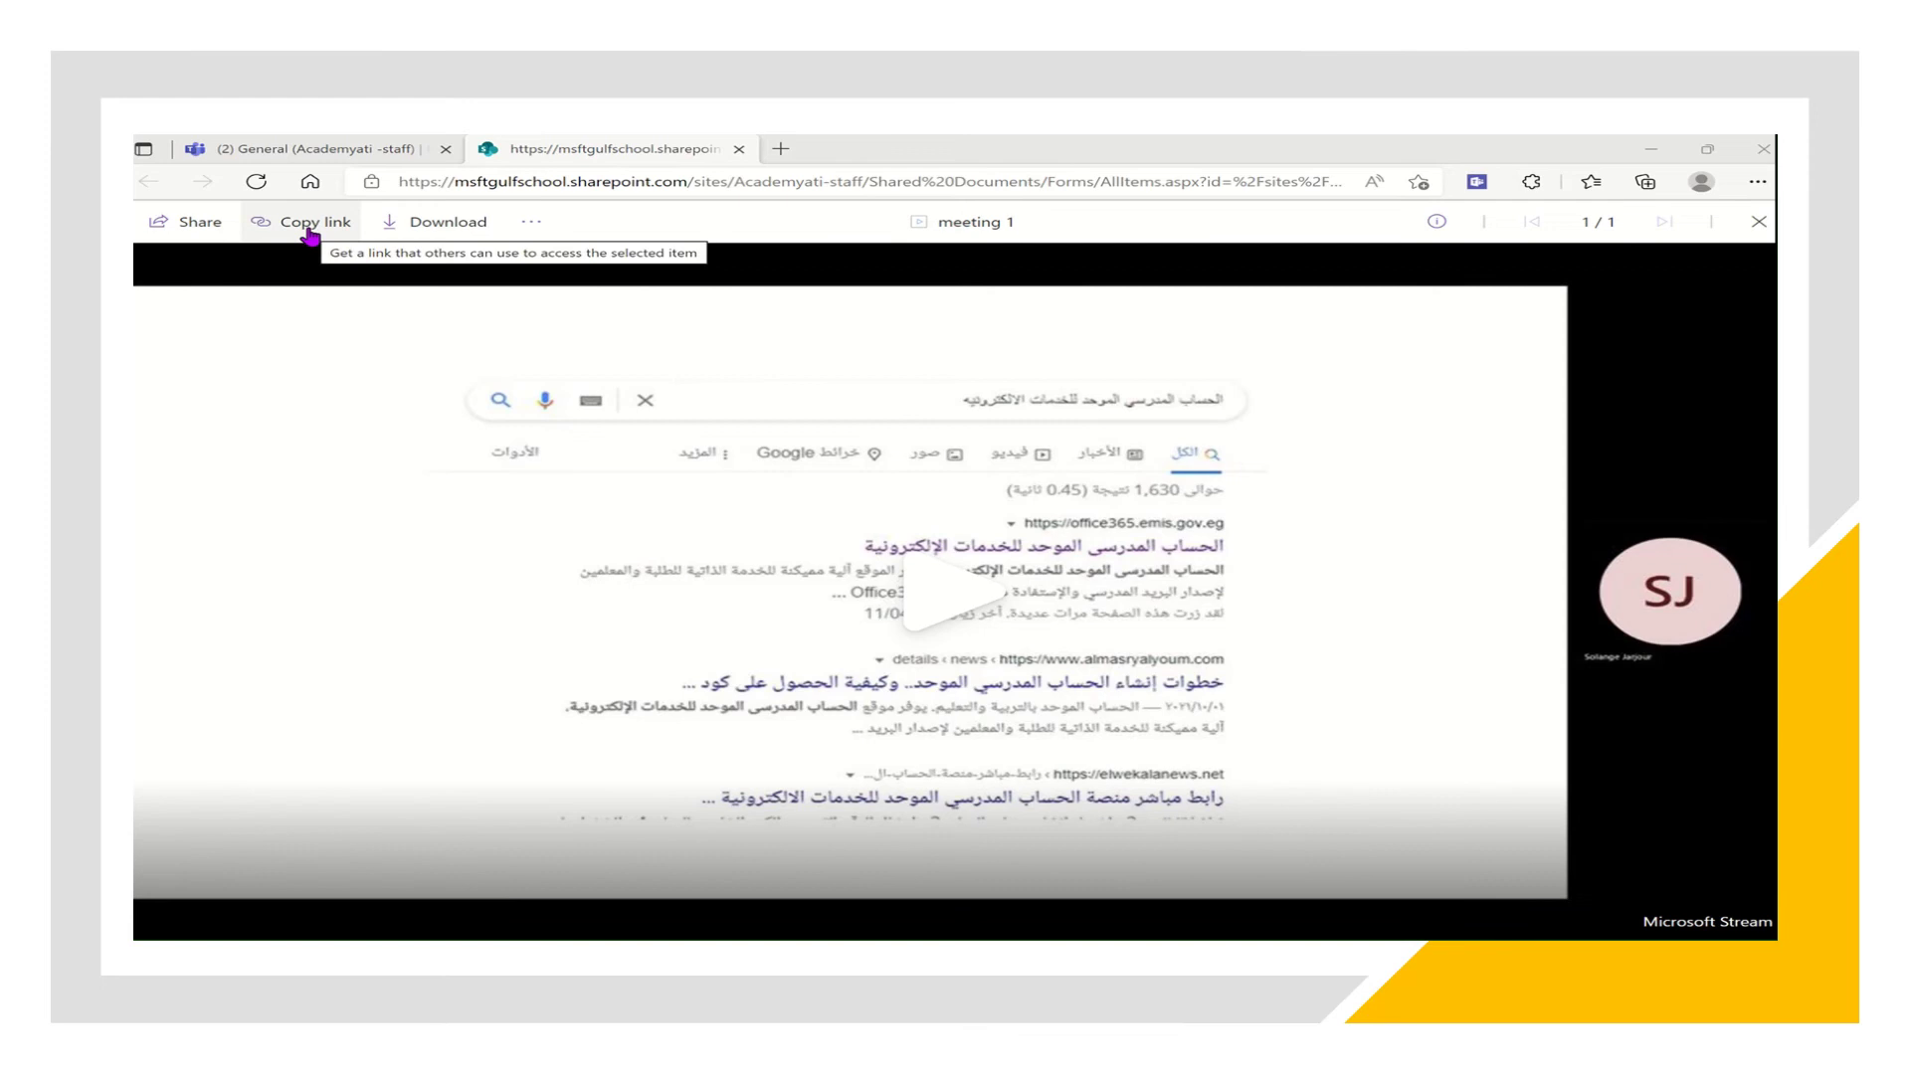
{"action": "left_click", "coordinate": [192, 227]}
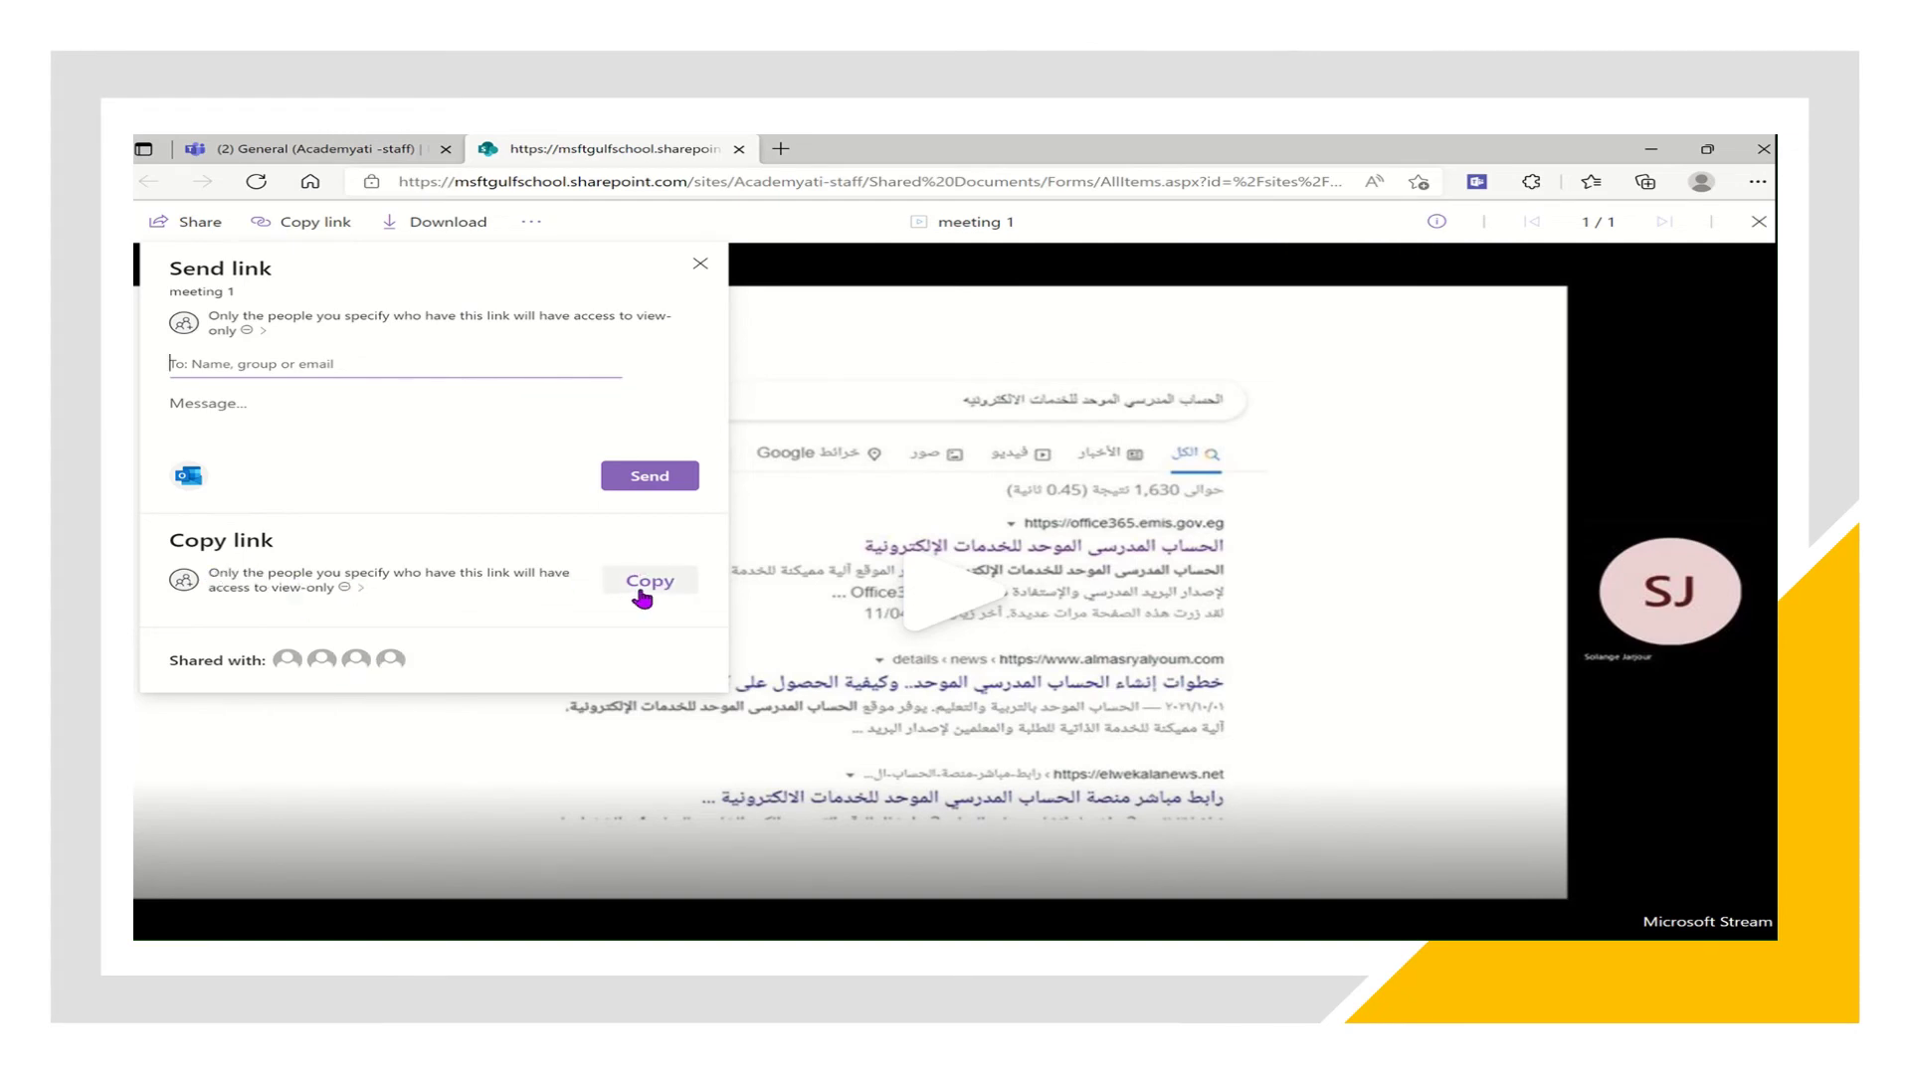
{"action": "left_click", "coordinate": [353, 595]}
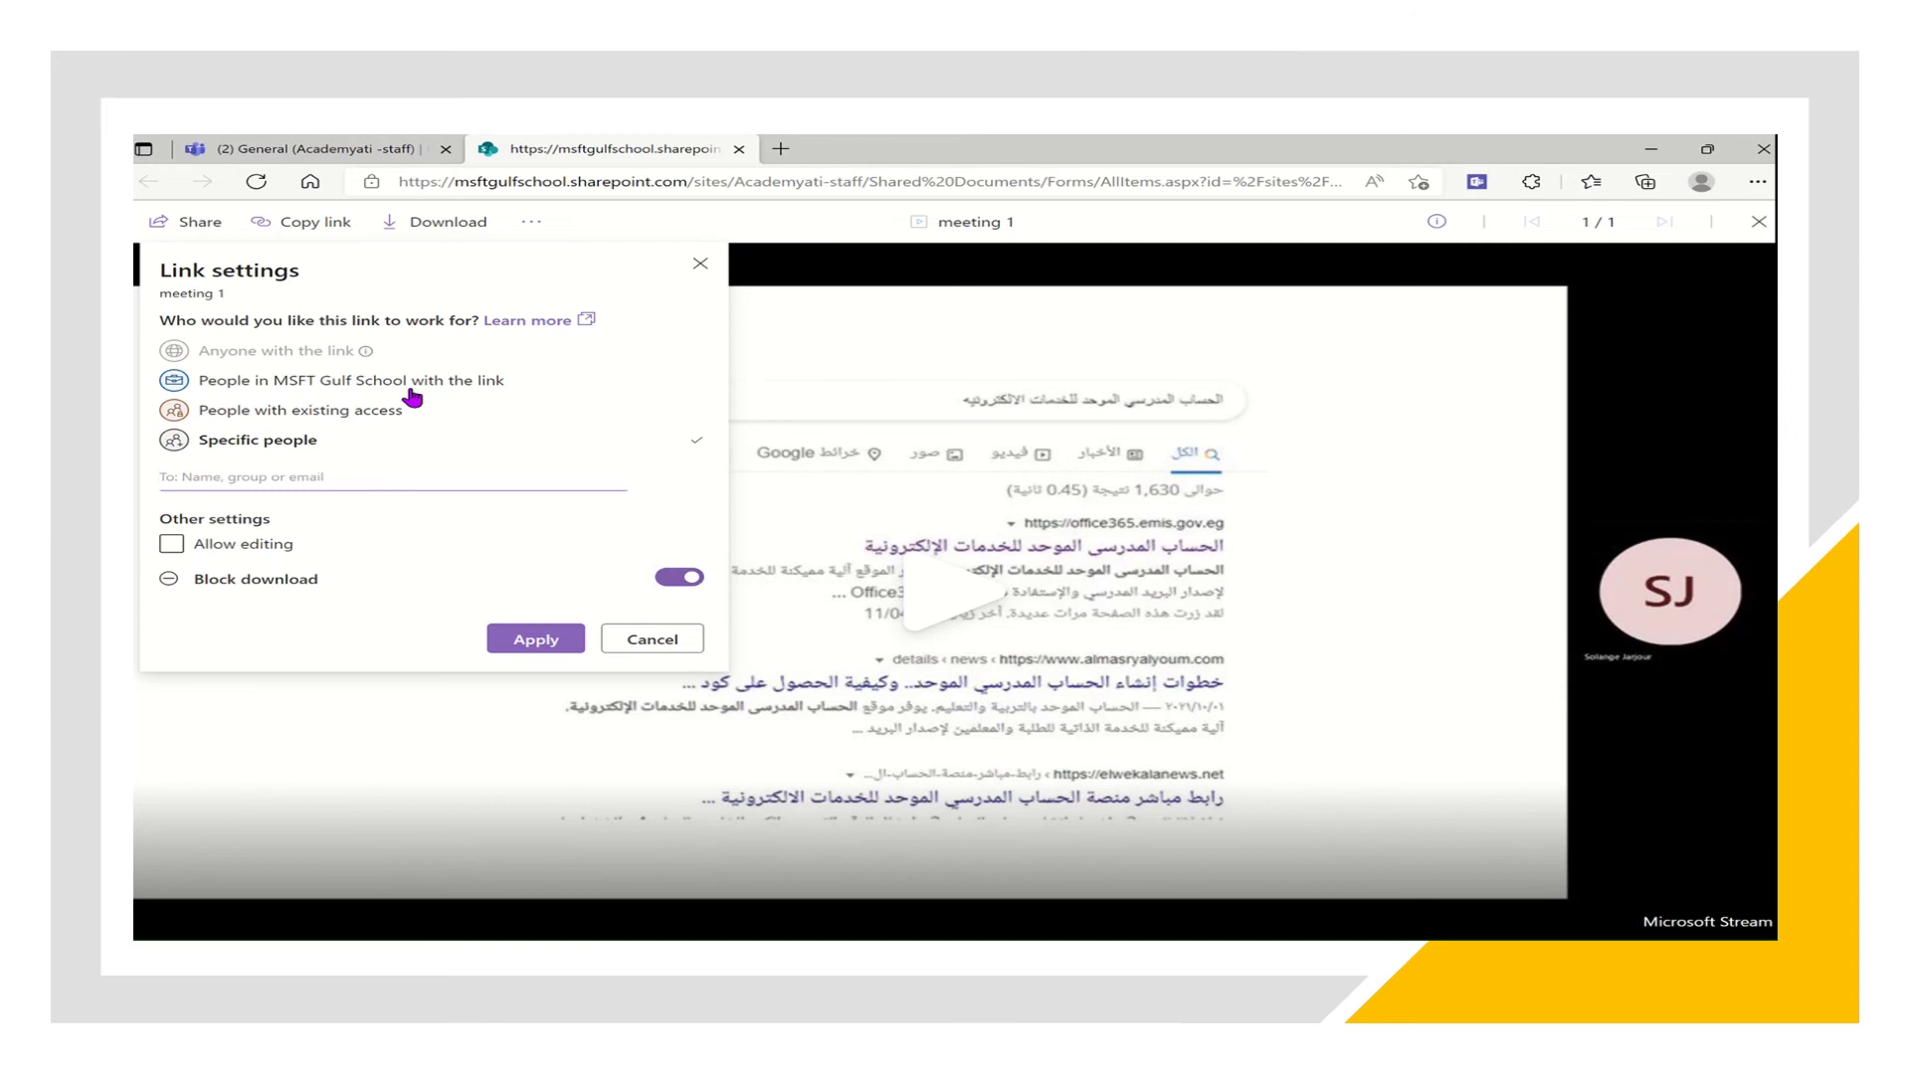
{"action": "left_click", "coordinate": [701, 265]}
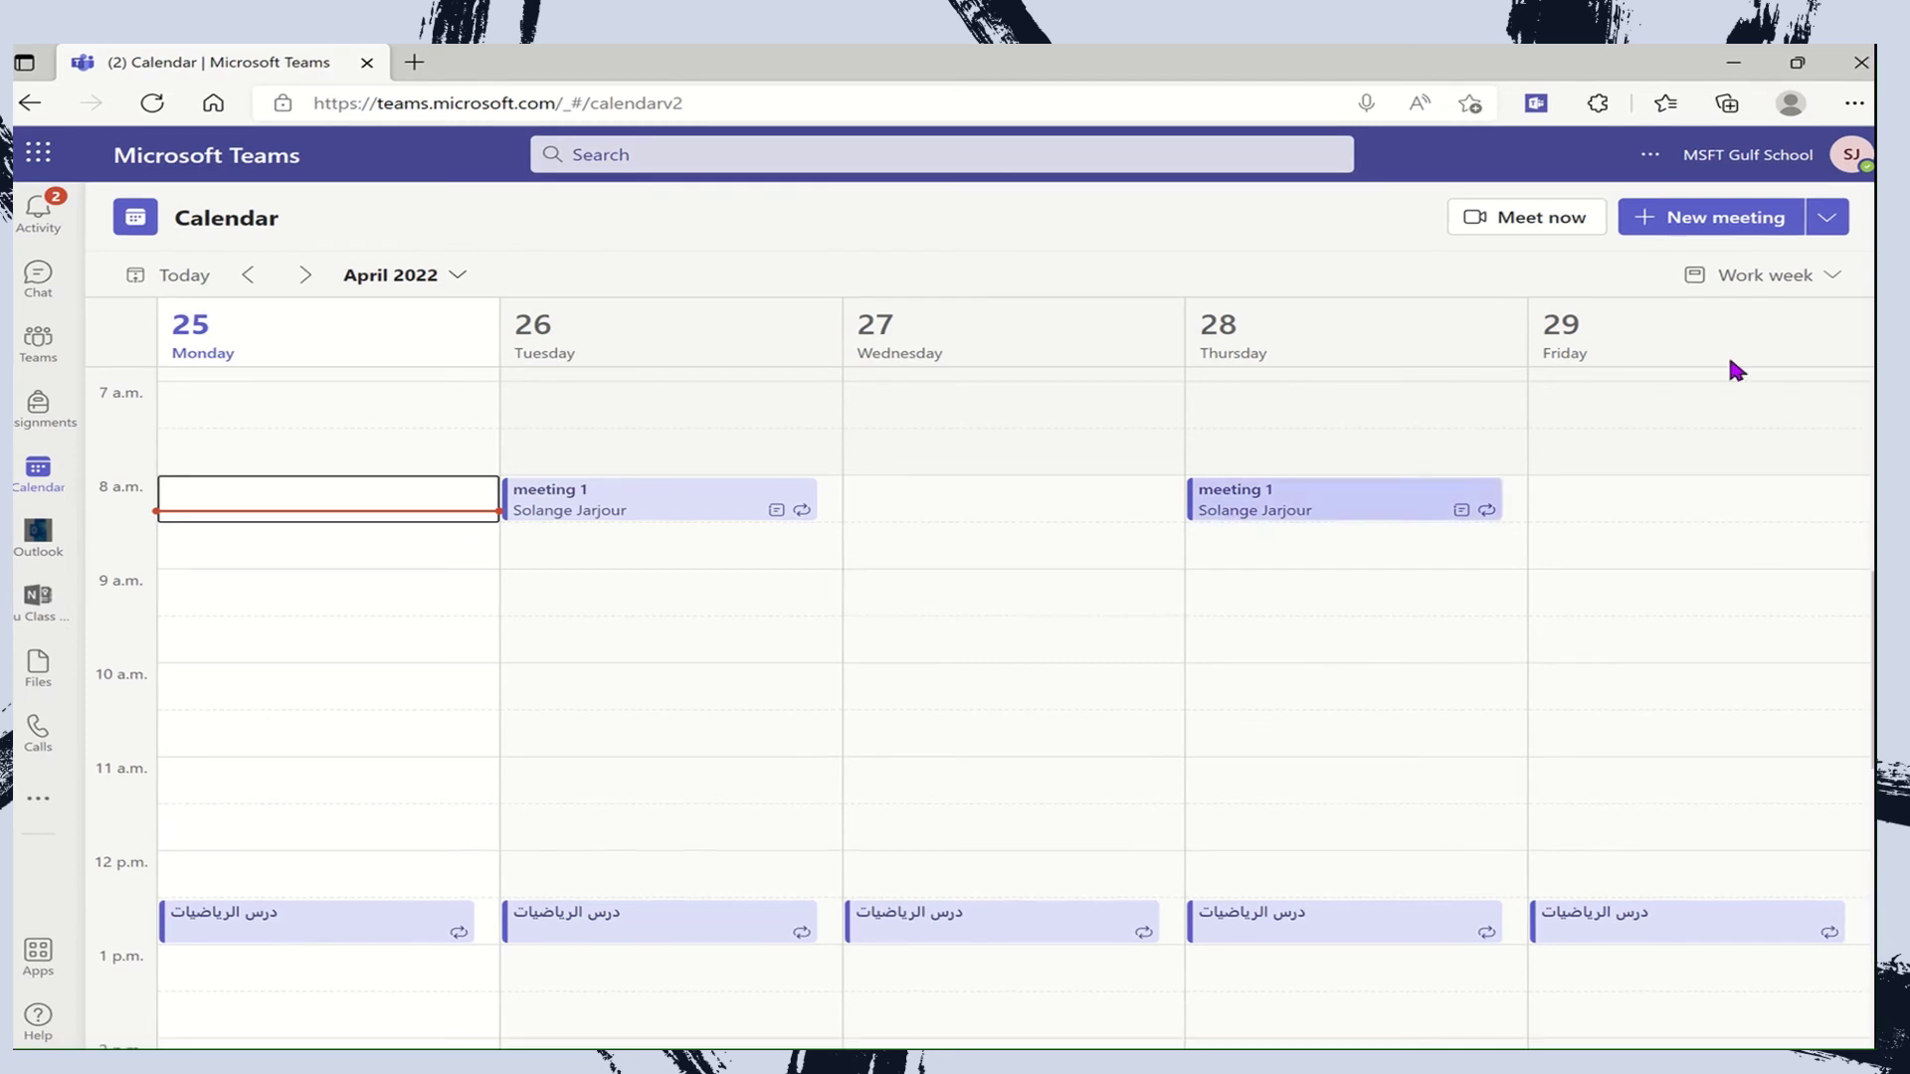
Start a Meet now instant meeting and join it with the microphone off.
{"action": "left_click", "coordinate": [1548, 221]}
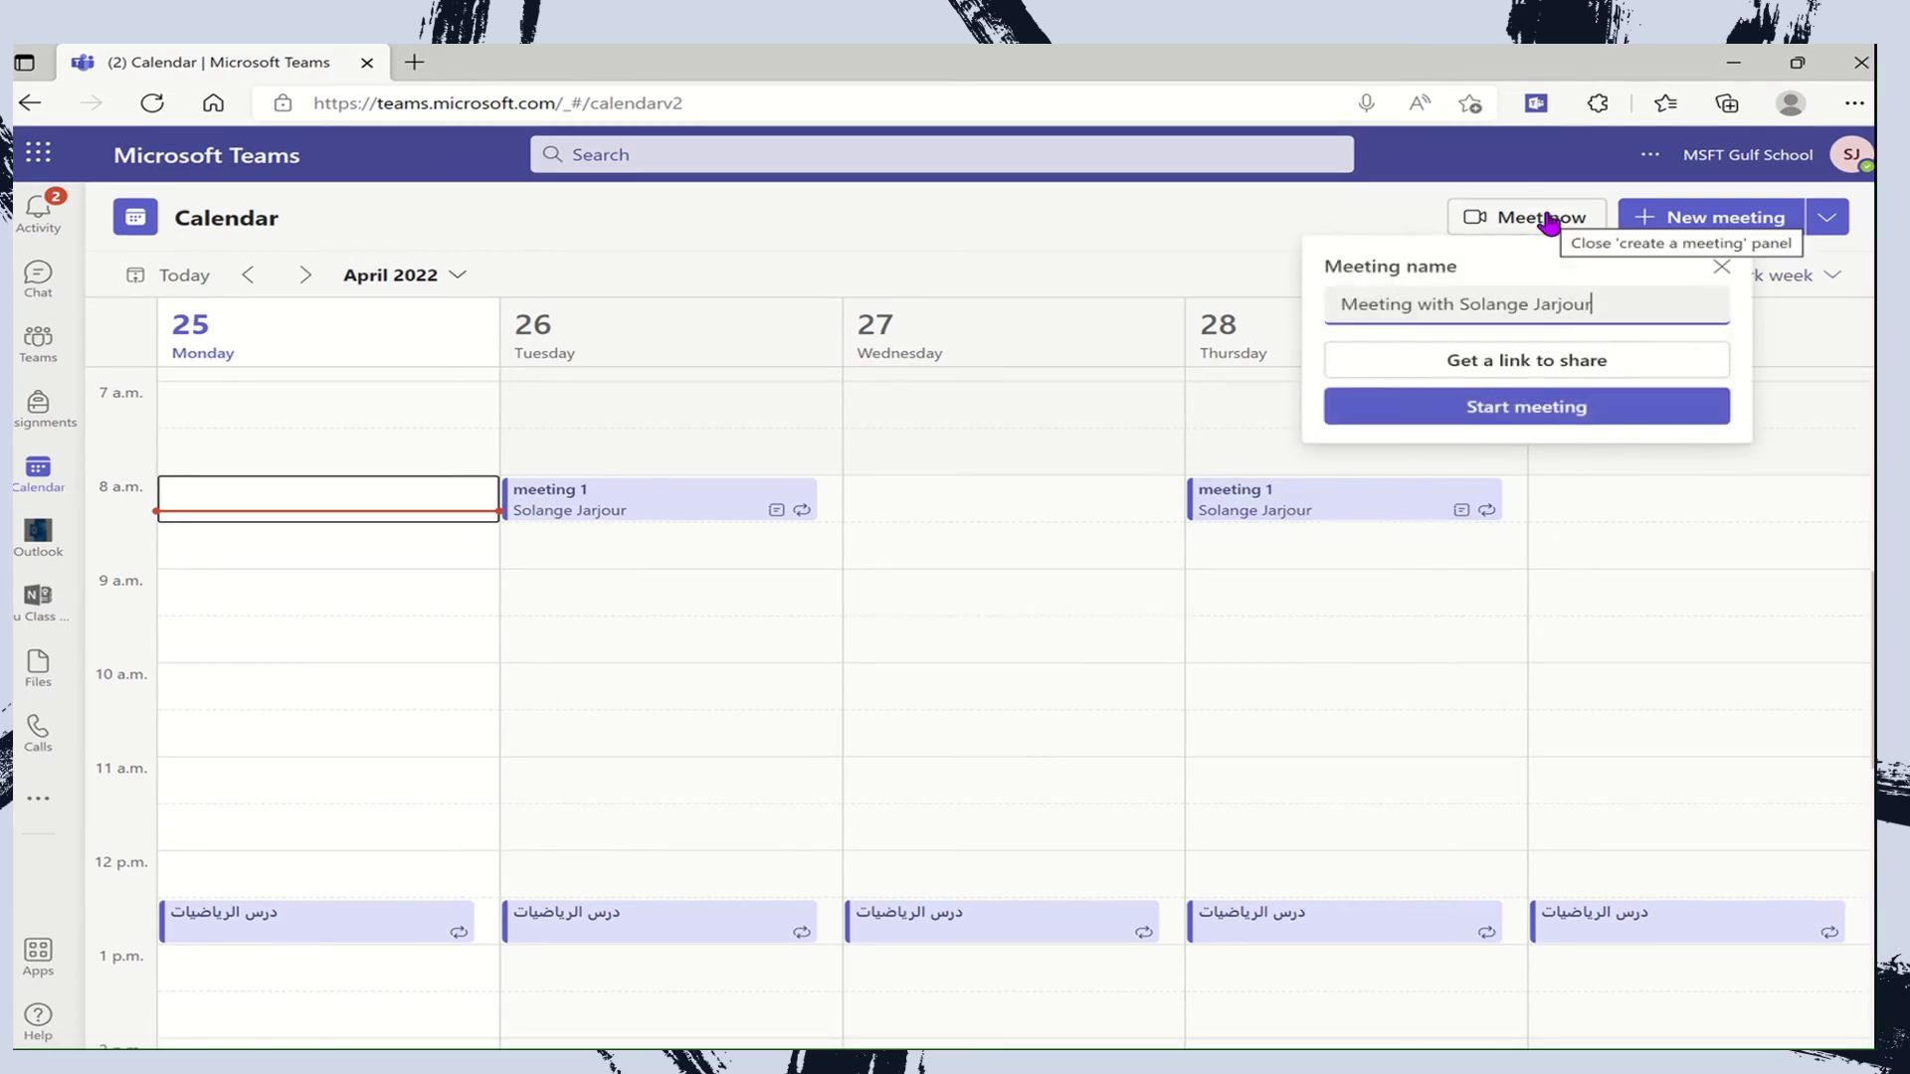
{"action": "left_click", "coordinate": [1547, 408]}
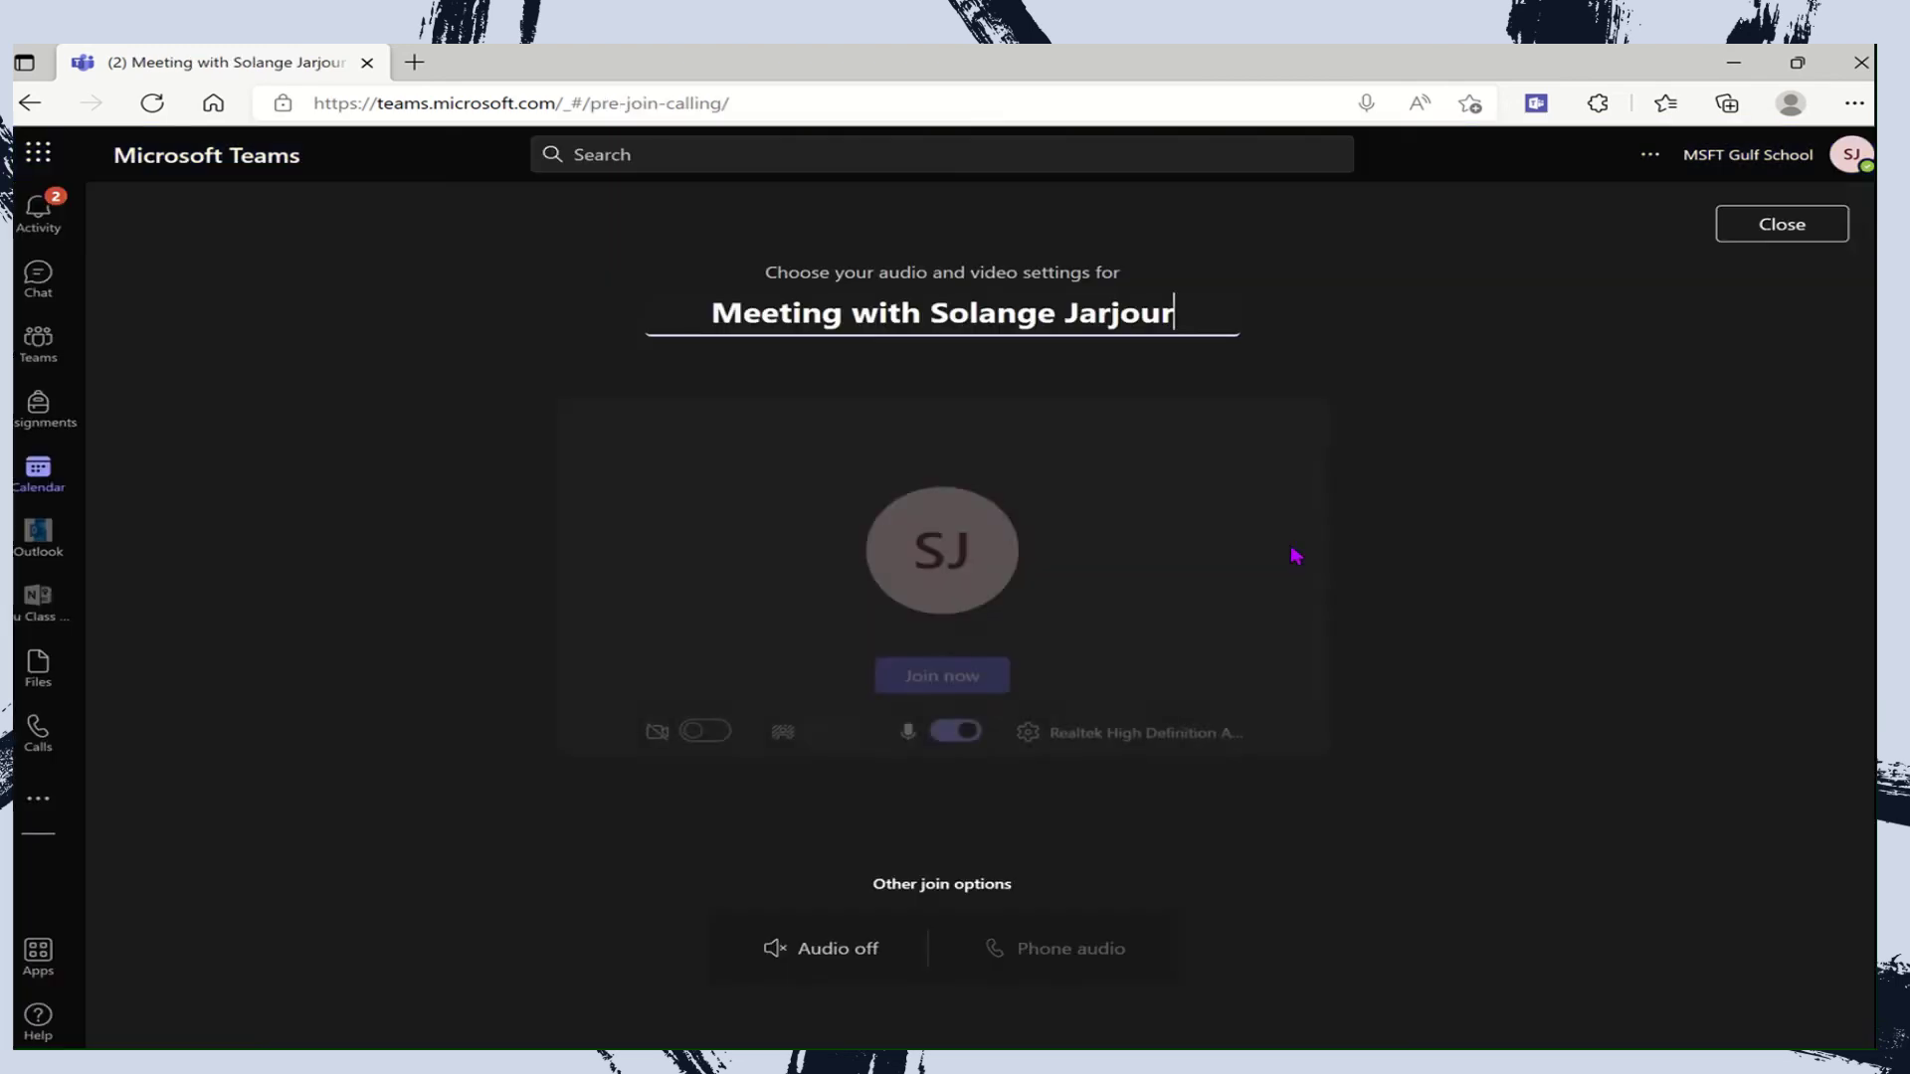
{"action": "left_click", "coordinate": [960, 738]}
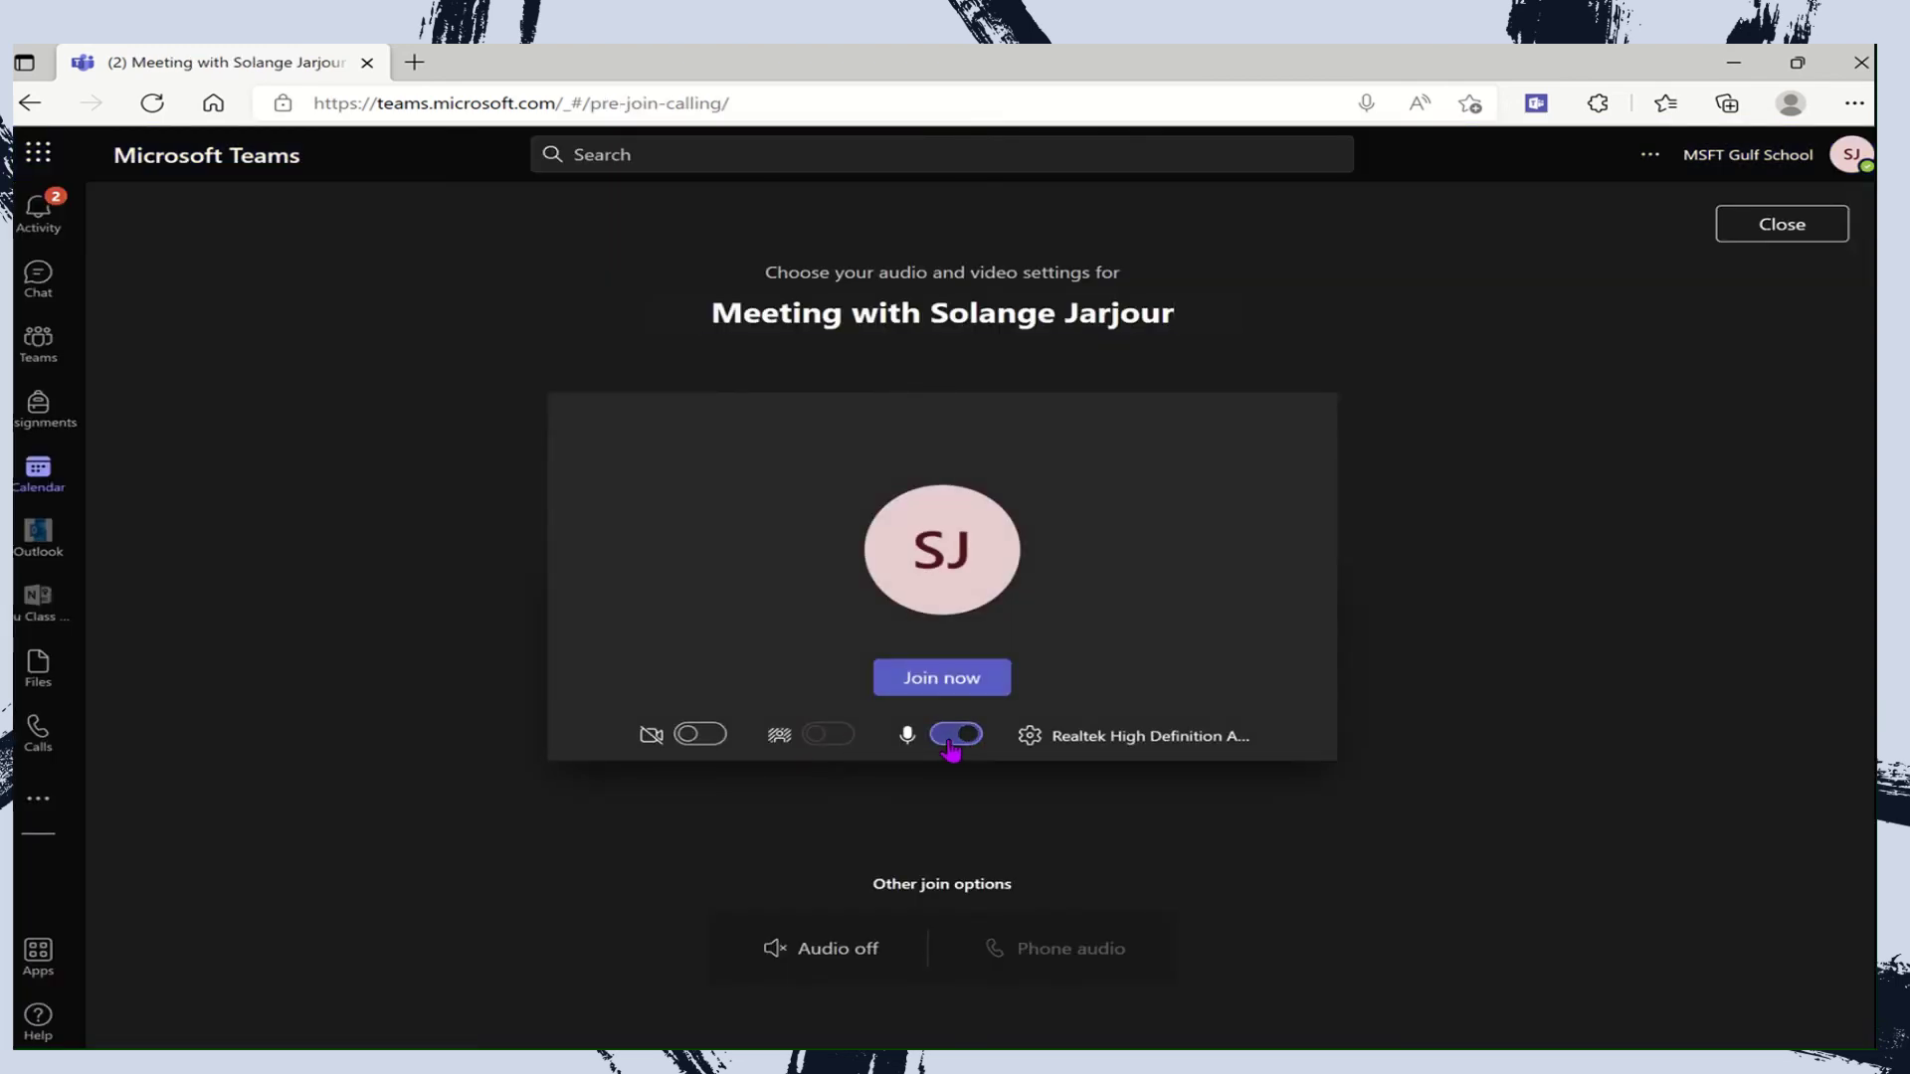
{"action": "left_click", "coordinate": [967, 687]}
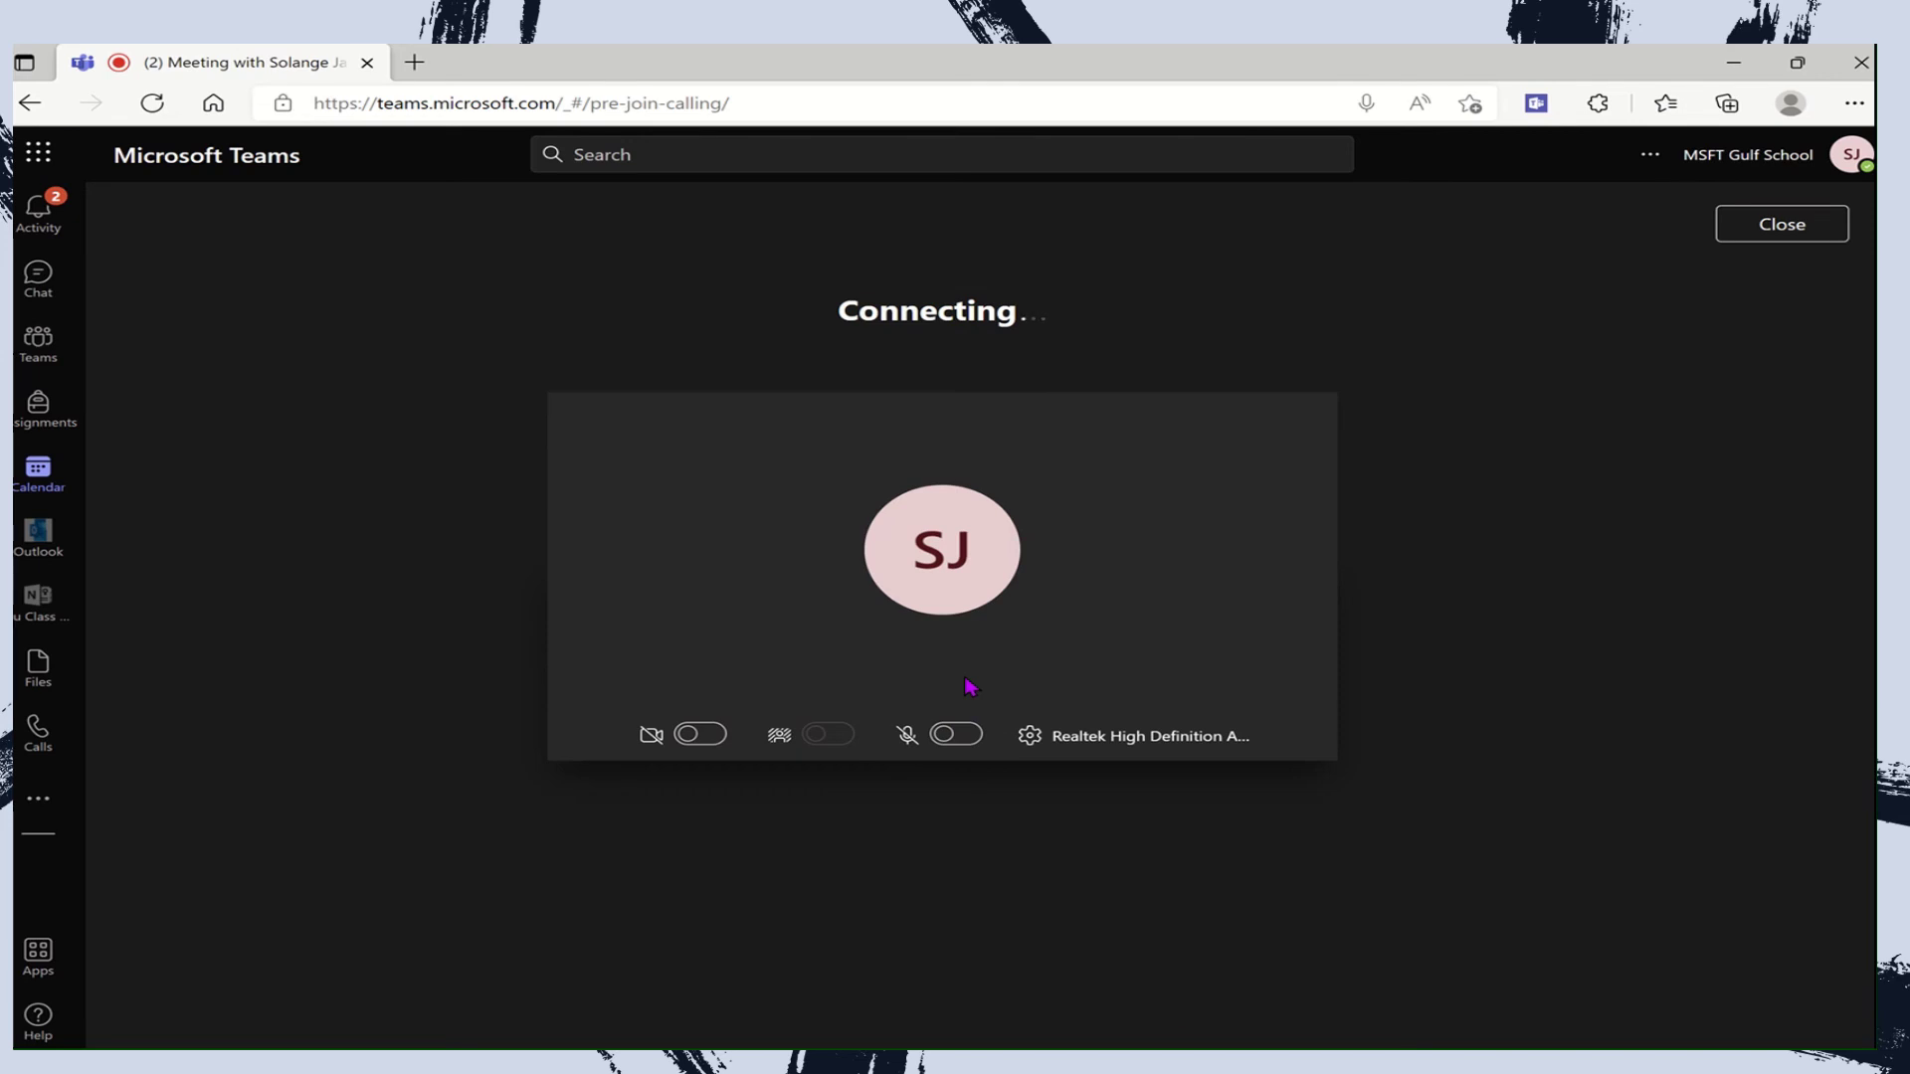
Copy the meeting invitation link and close the invite dialog.
{"action": "left_click", "coordinate": [1008, 794]}
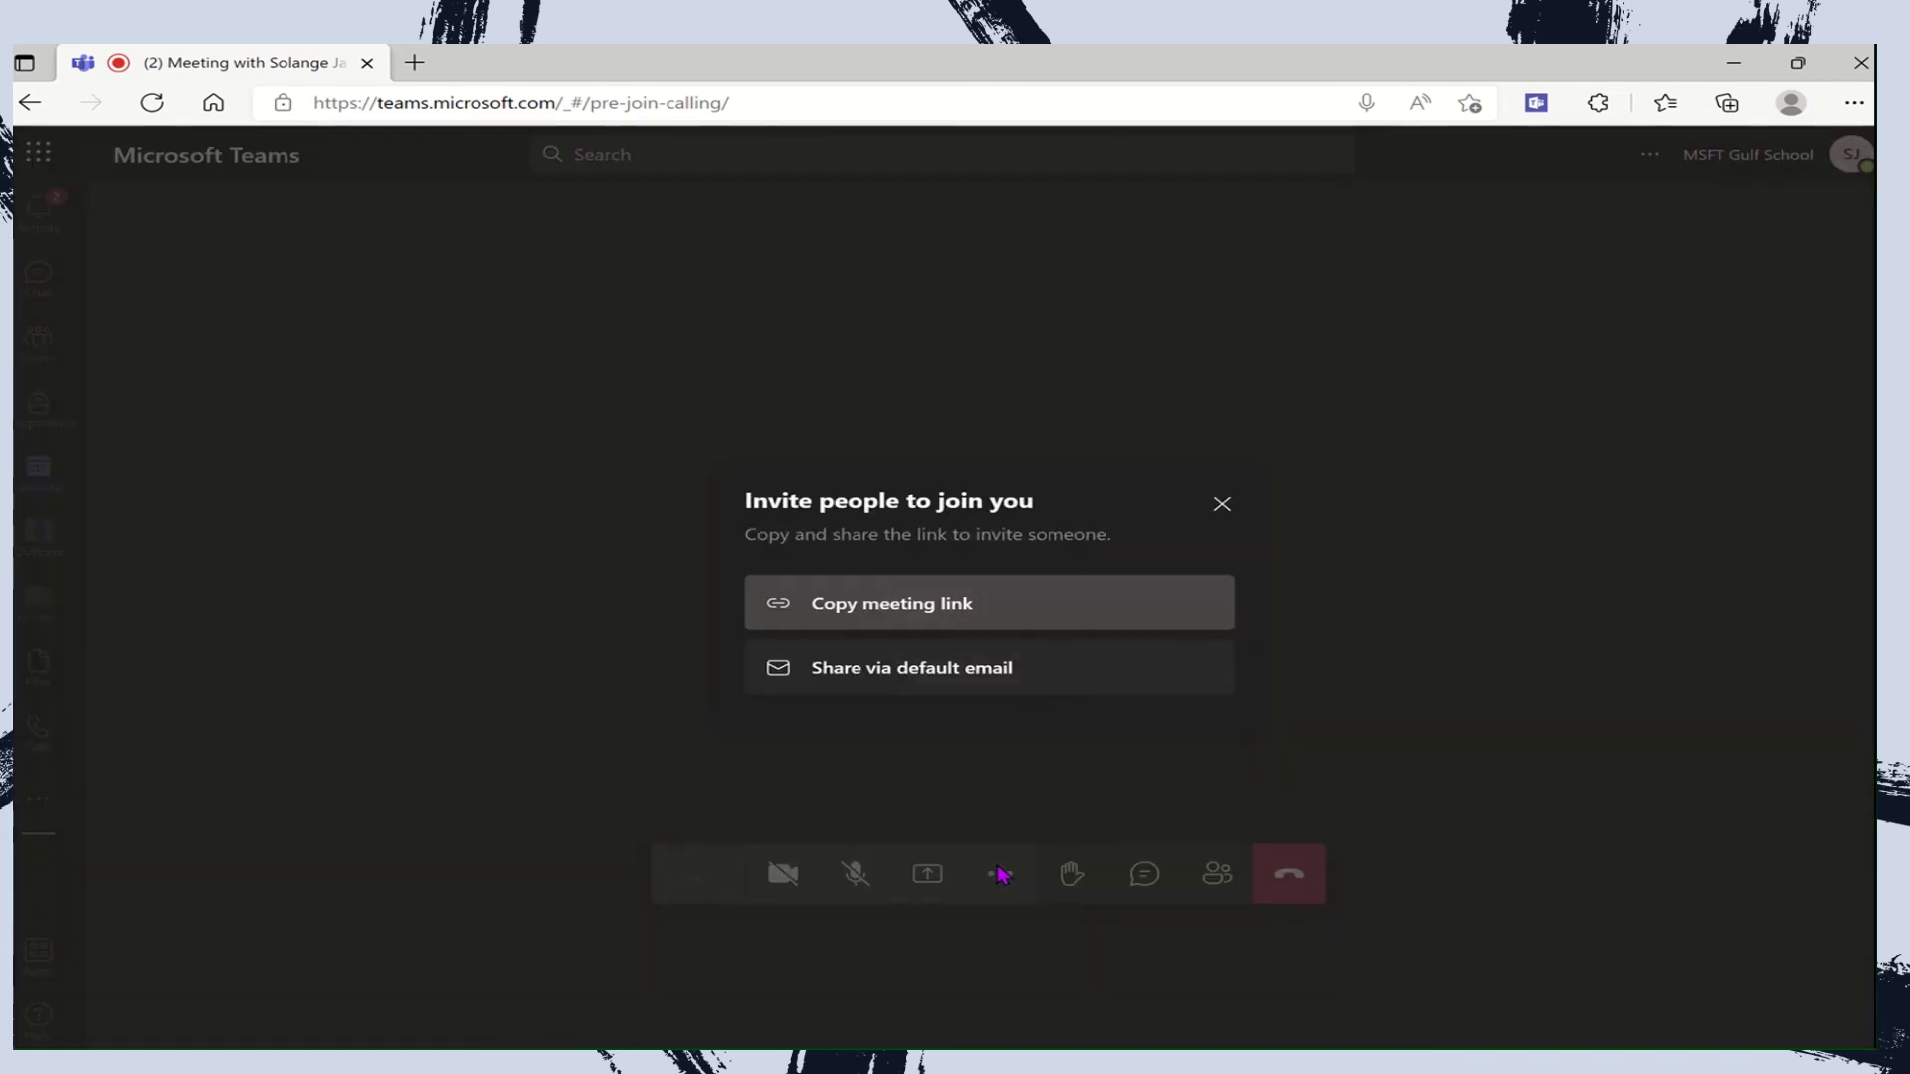
{"action": "left_click", "coordinate": [912, 612]}
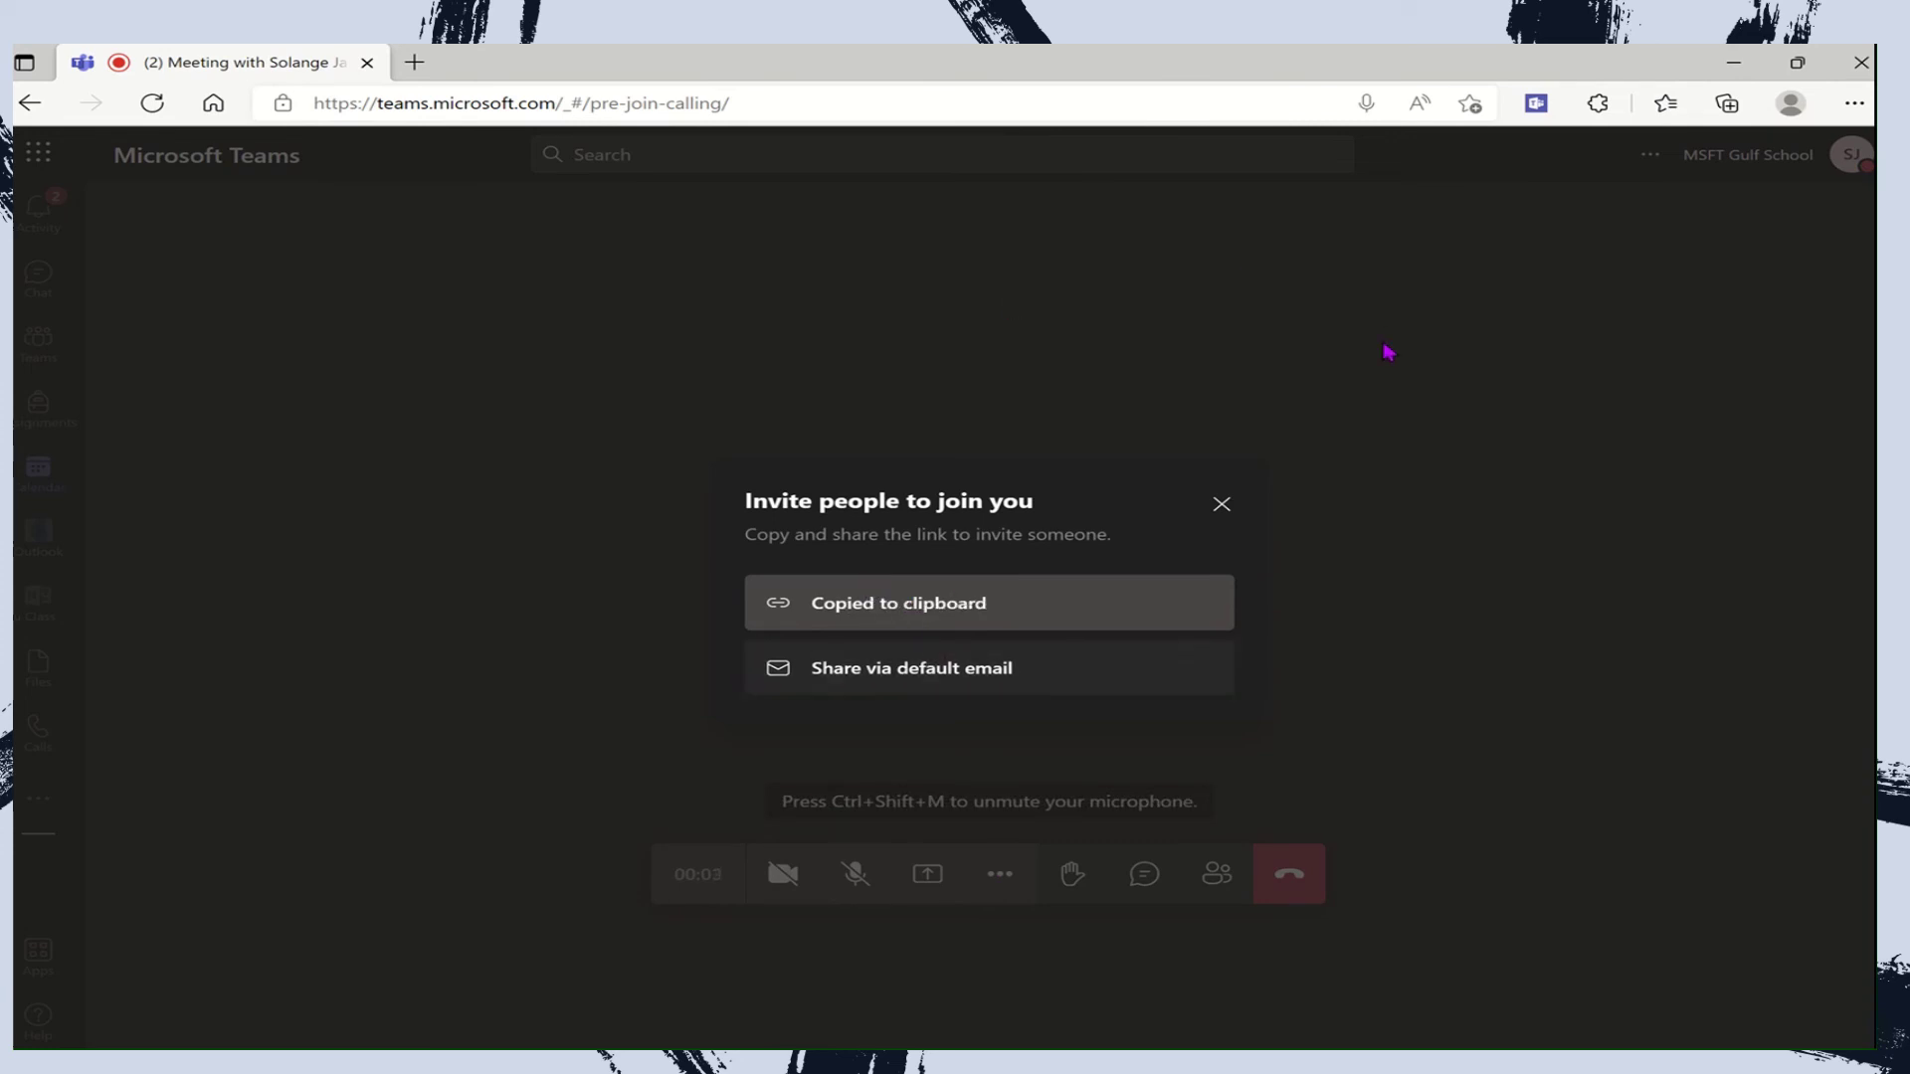
{"action": "left_click", "coordinate": [1222, 504]}
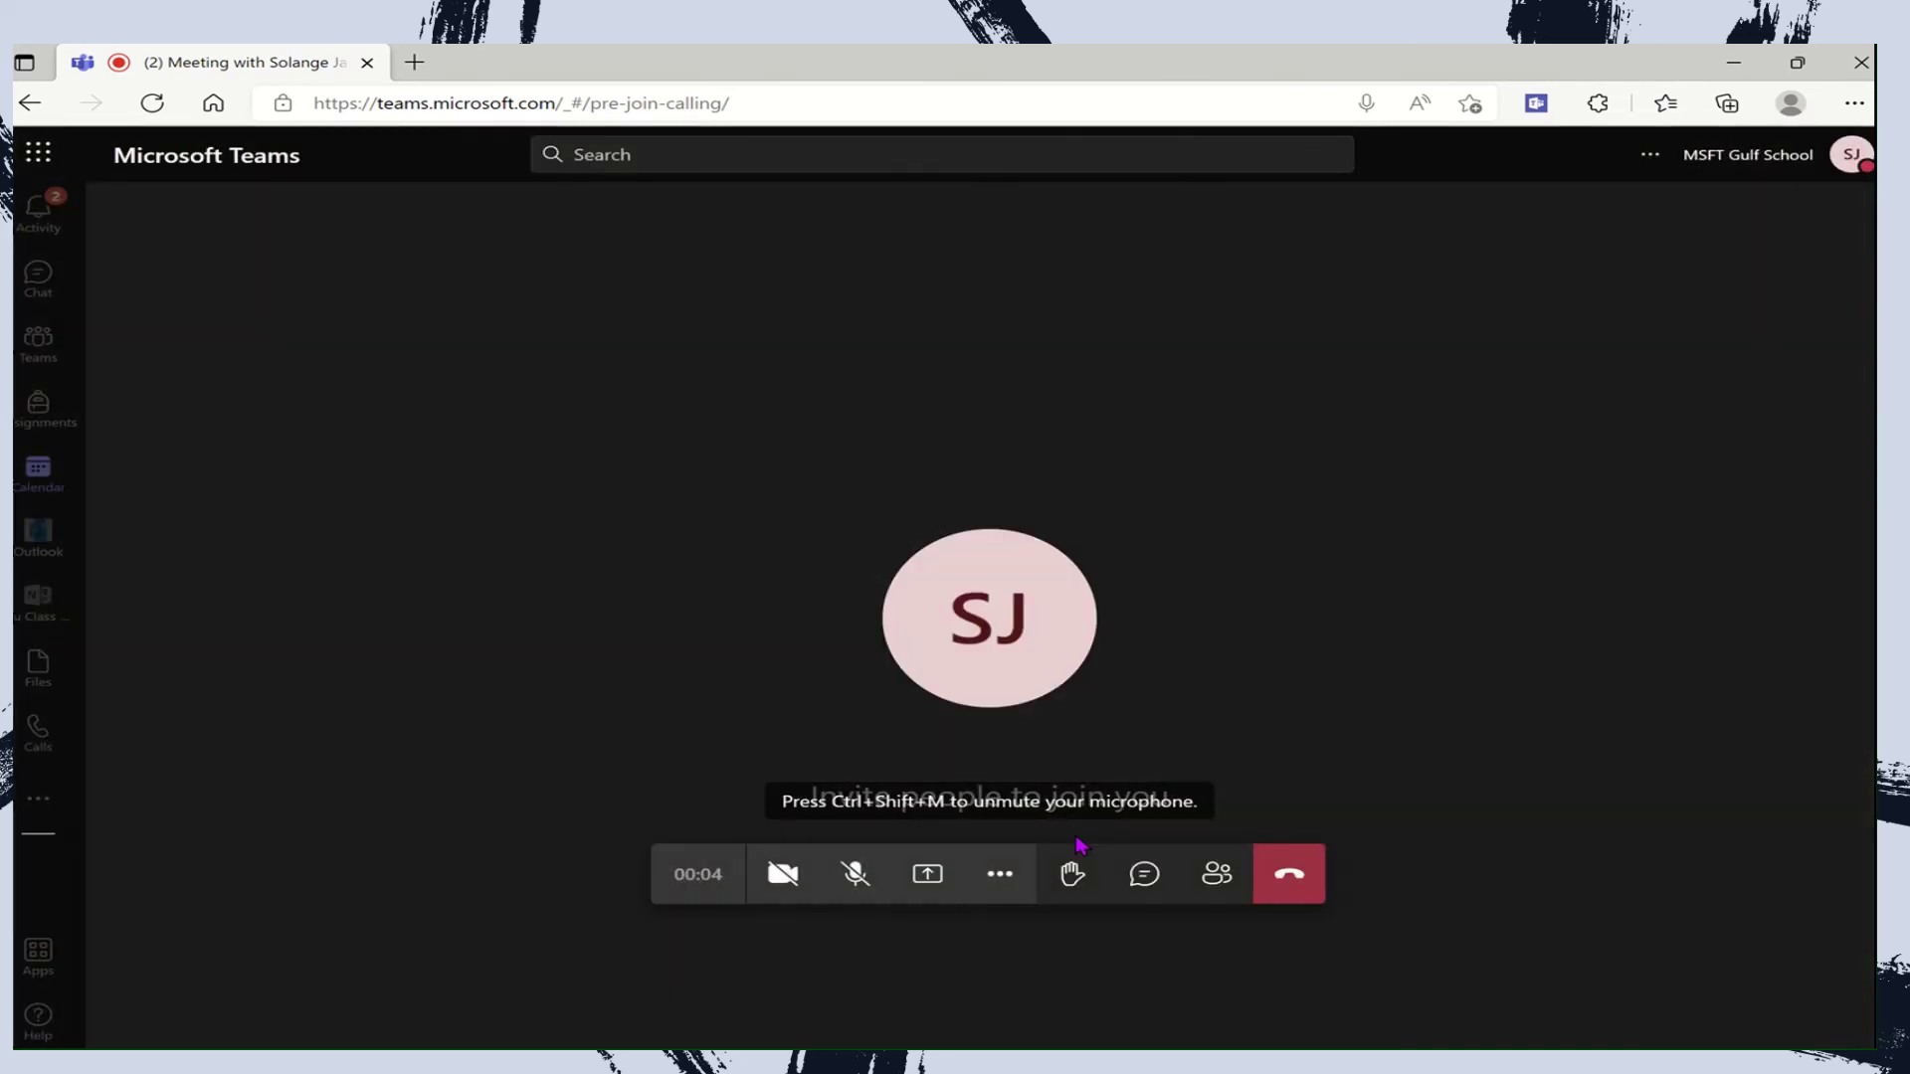
{"action": "left_click", "coordinate": [1010, 879]}
Start recording the instant meeting and raise your hand.
{"action": "left_click", "coordinate": [1061, 736]}
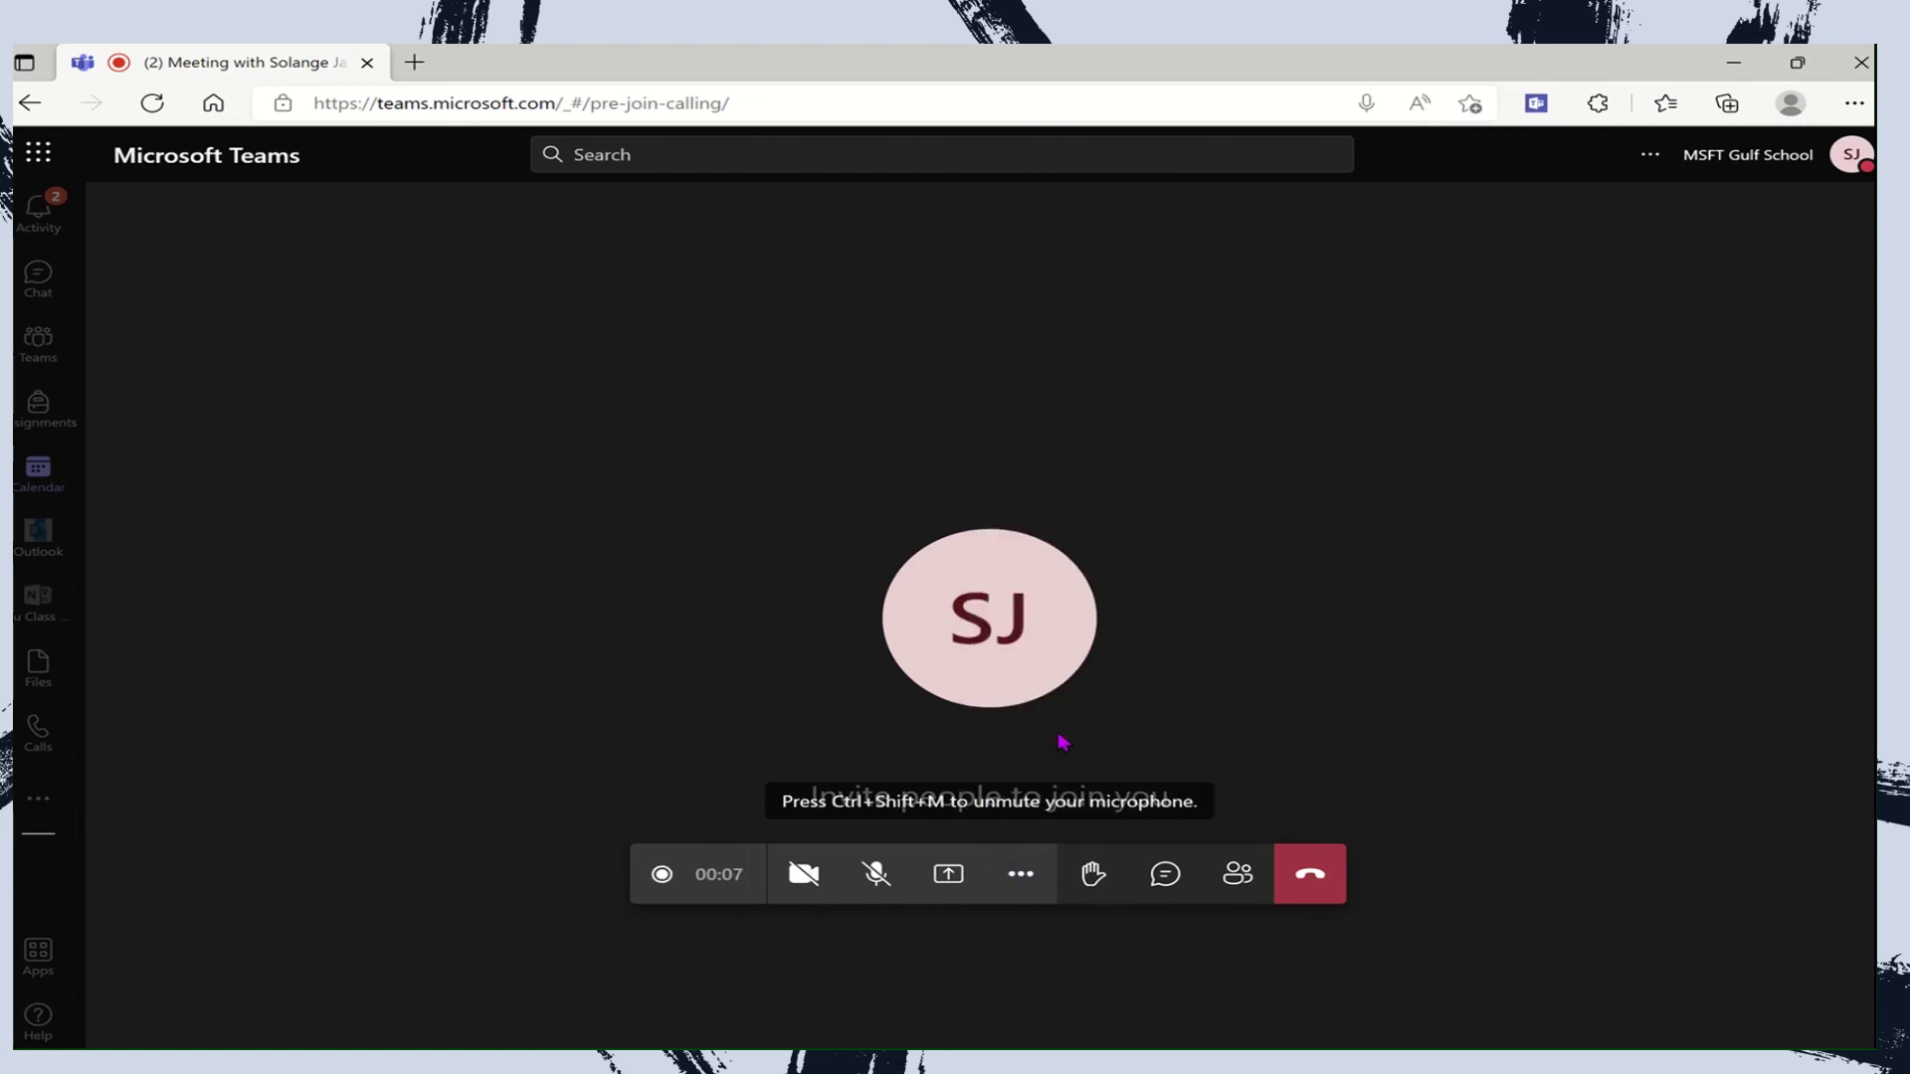
{"action": "left_click", "coordinate": [1034, 879]}
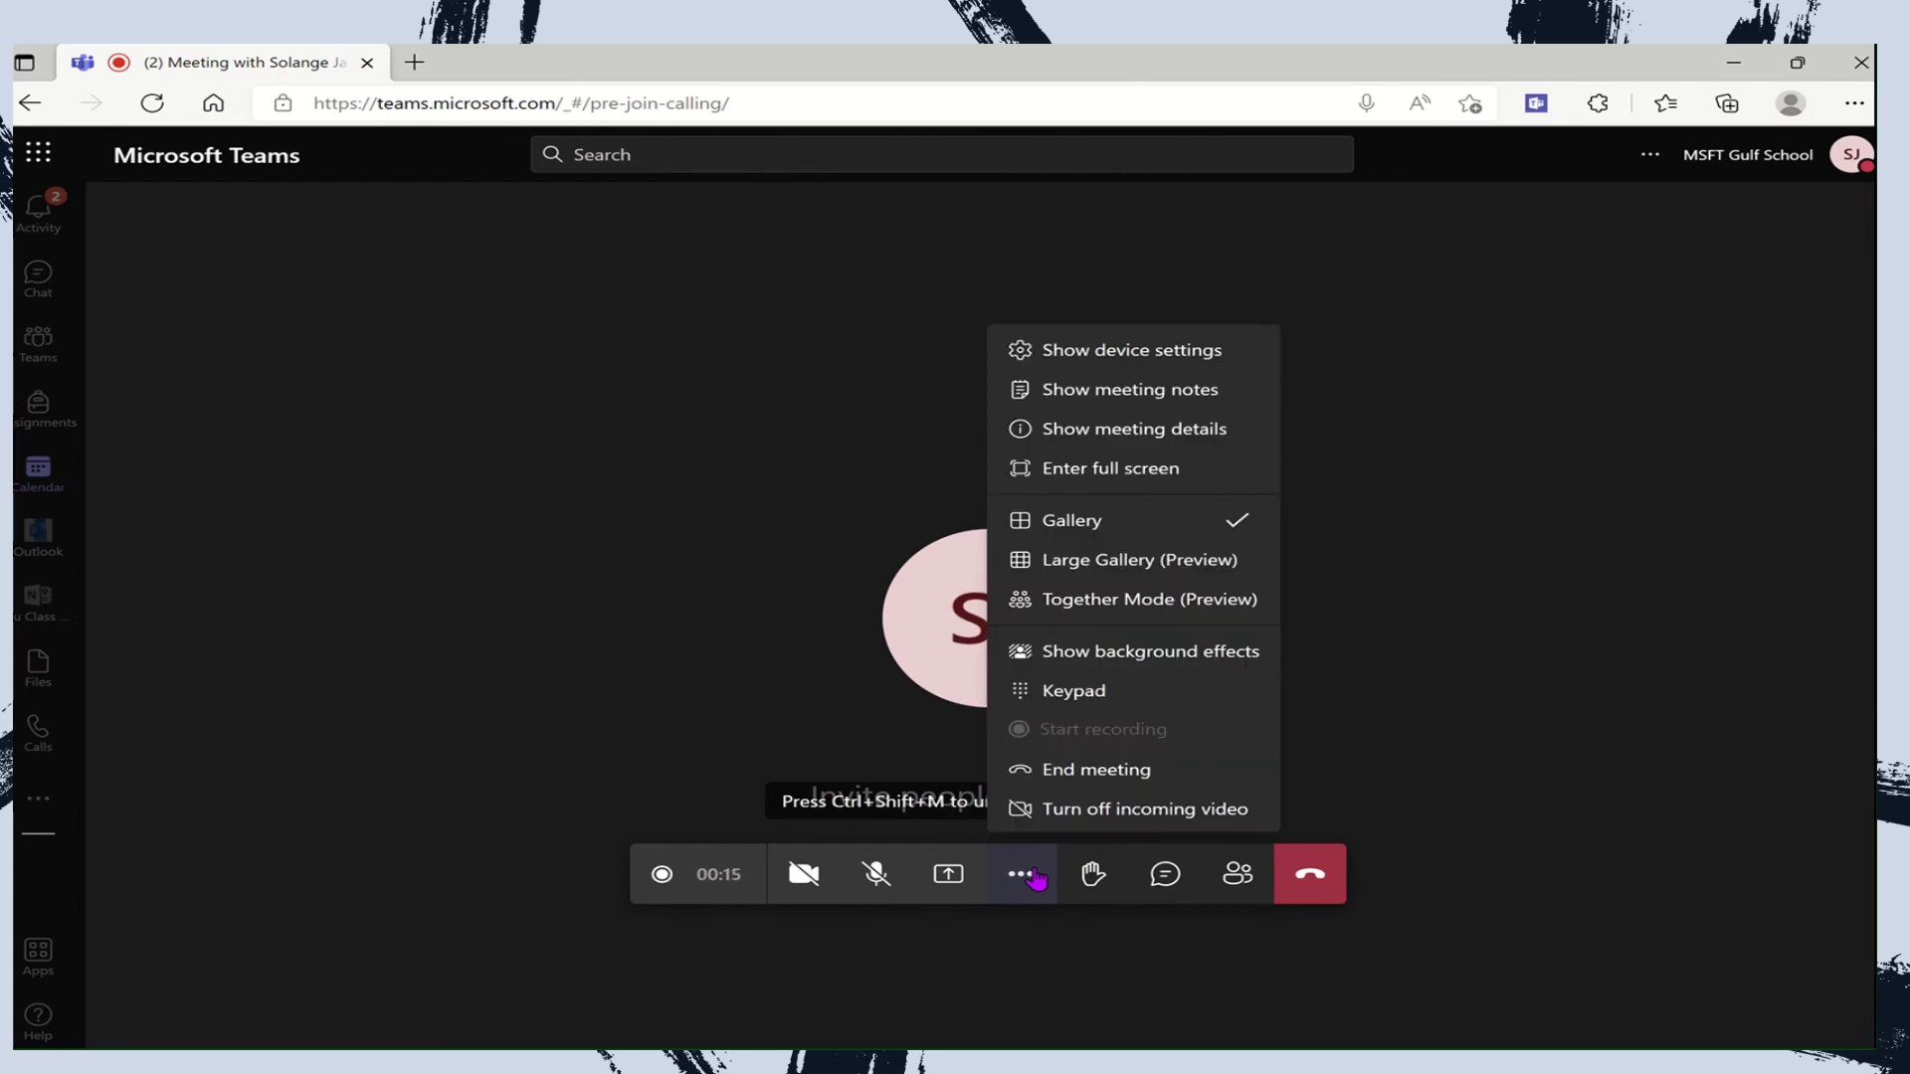
{"action": "left_click", "coordinate": [1475, 745]}
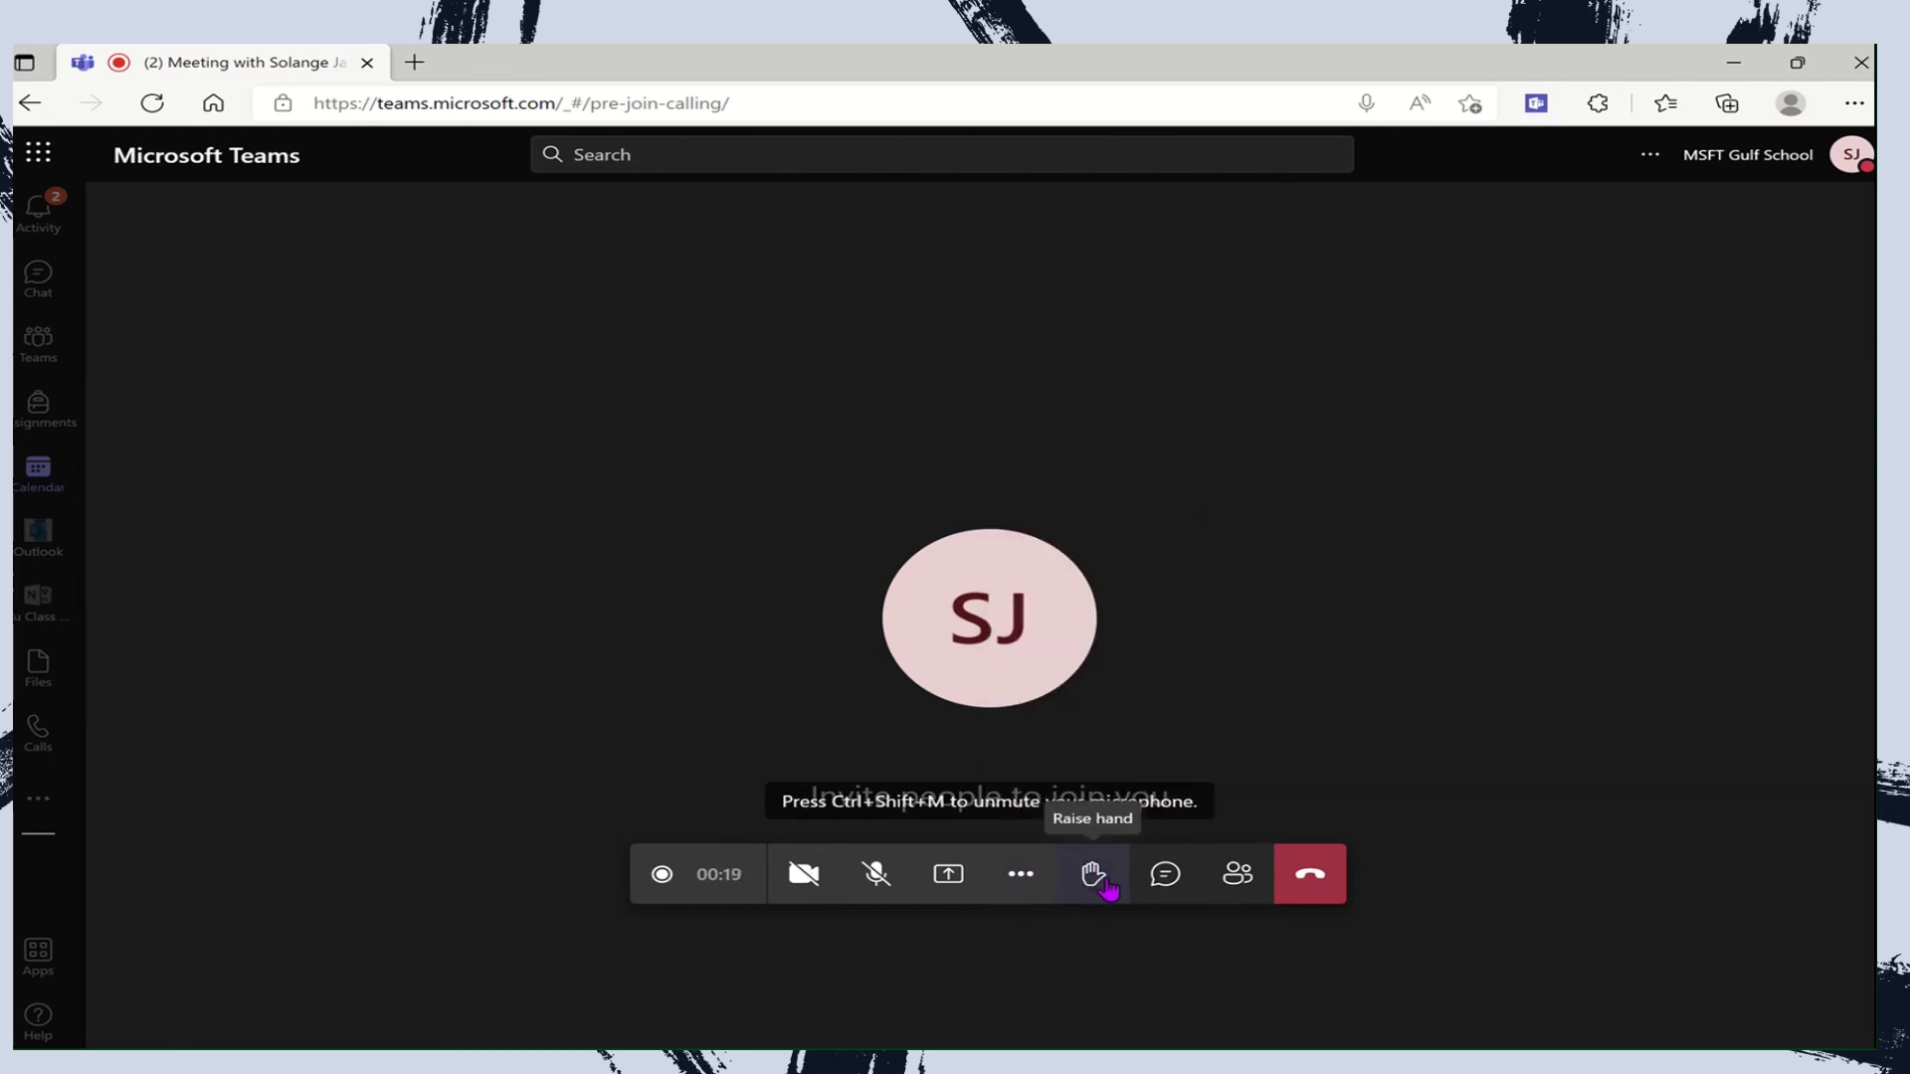
{"action": "left_click", "coordinate": [1062, 893]}
Stop the recording and confirm so it is saved.
{"action": "mouse_move", "coordinate": [882, 72]}
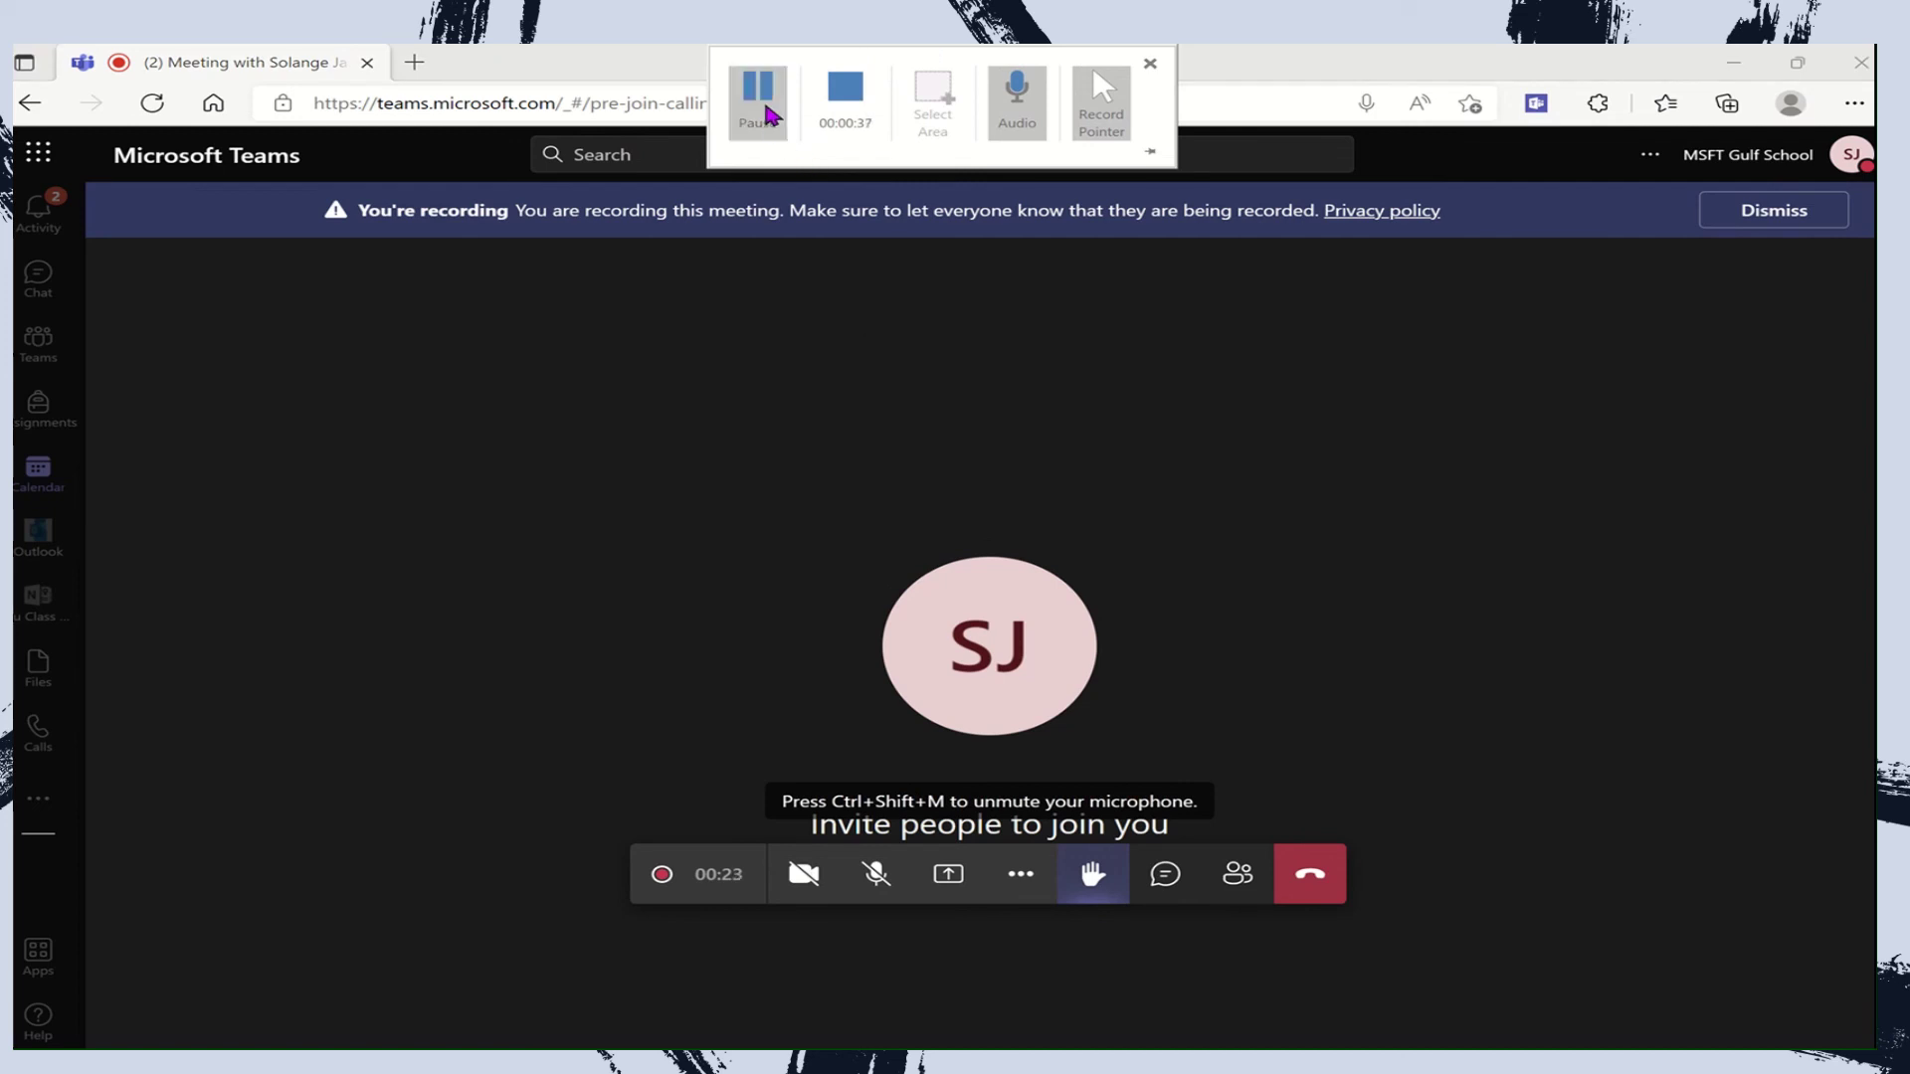
{"action": "left_click", "coordinate": [1019, 873]}
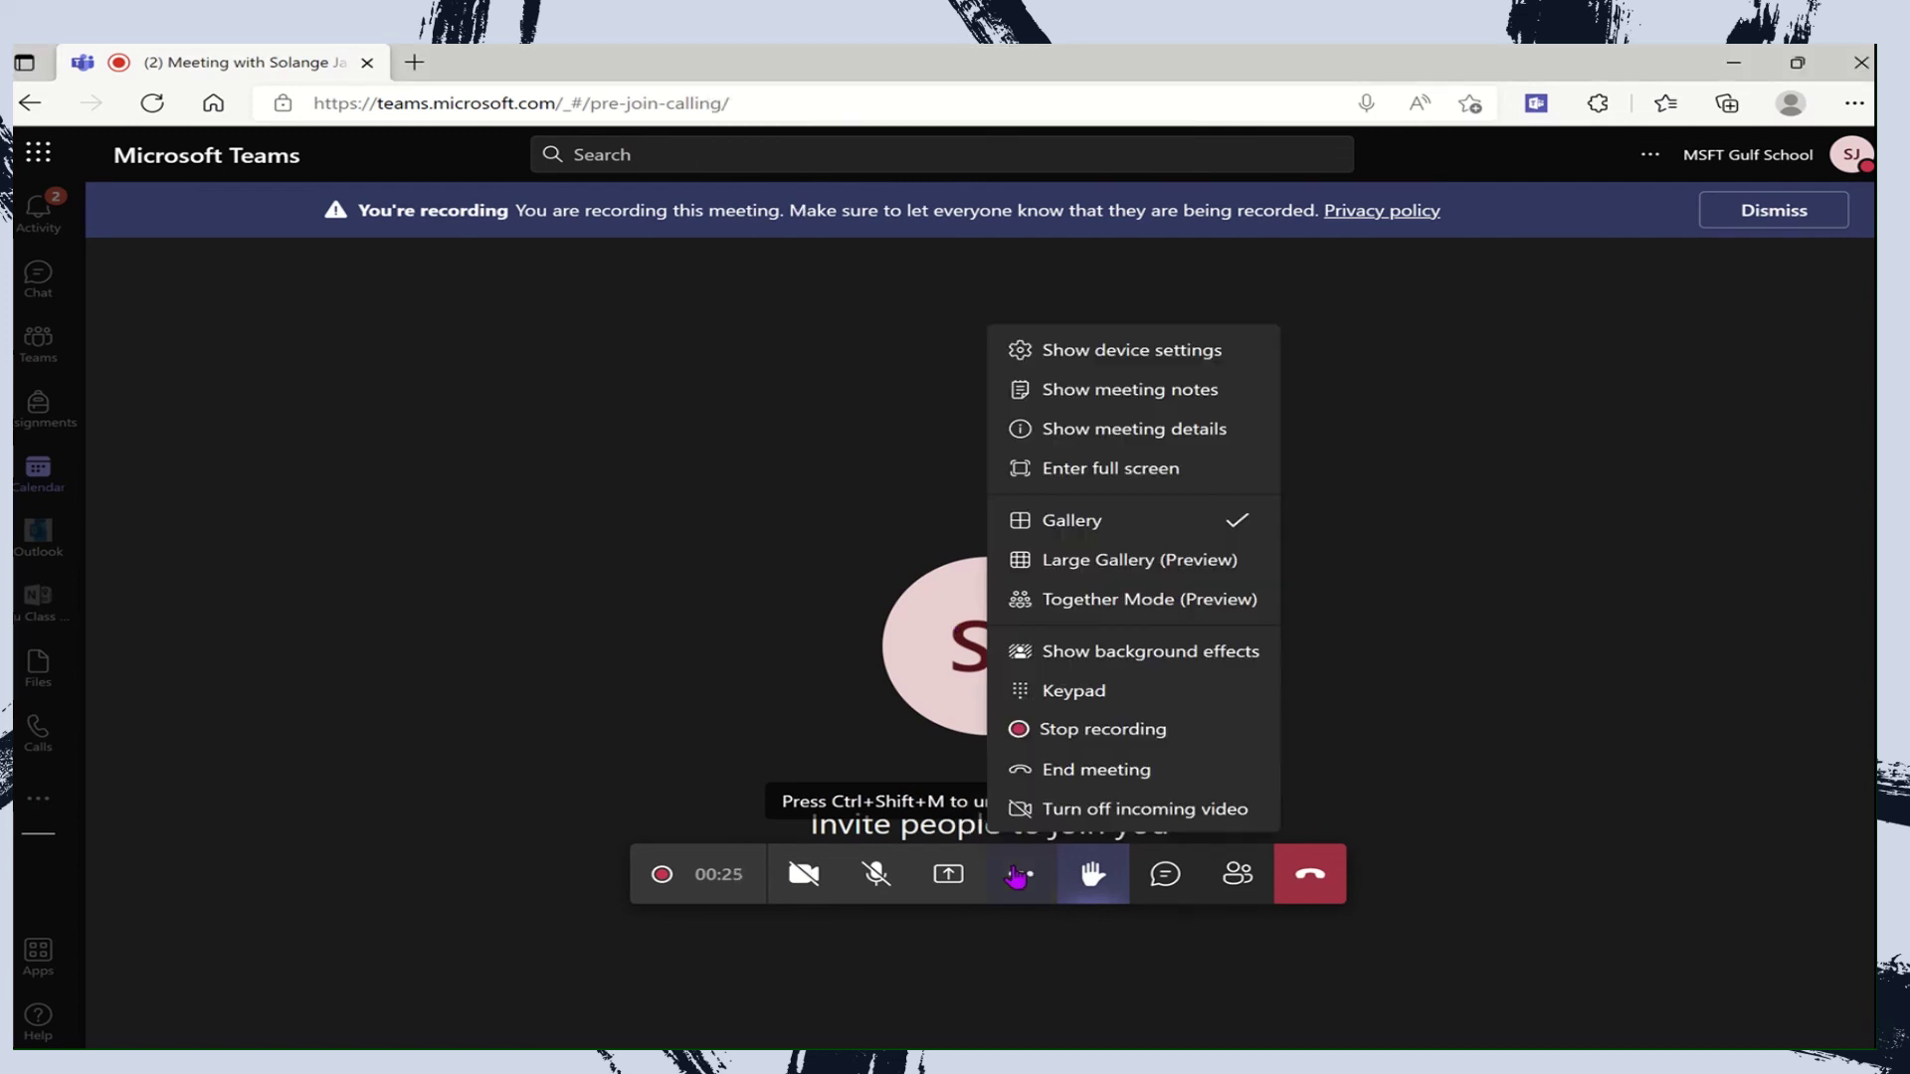
{"action": "left_click", "coordinate": [1098, 733]}
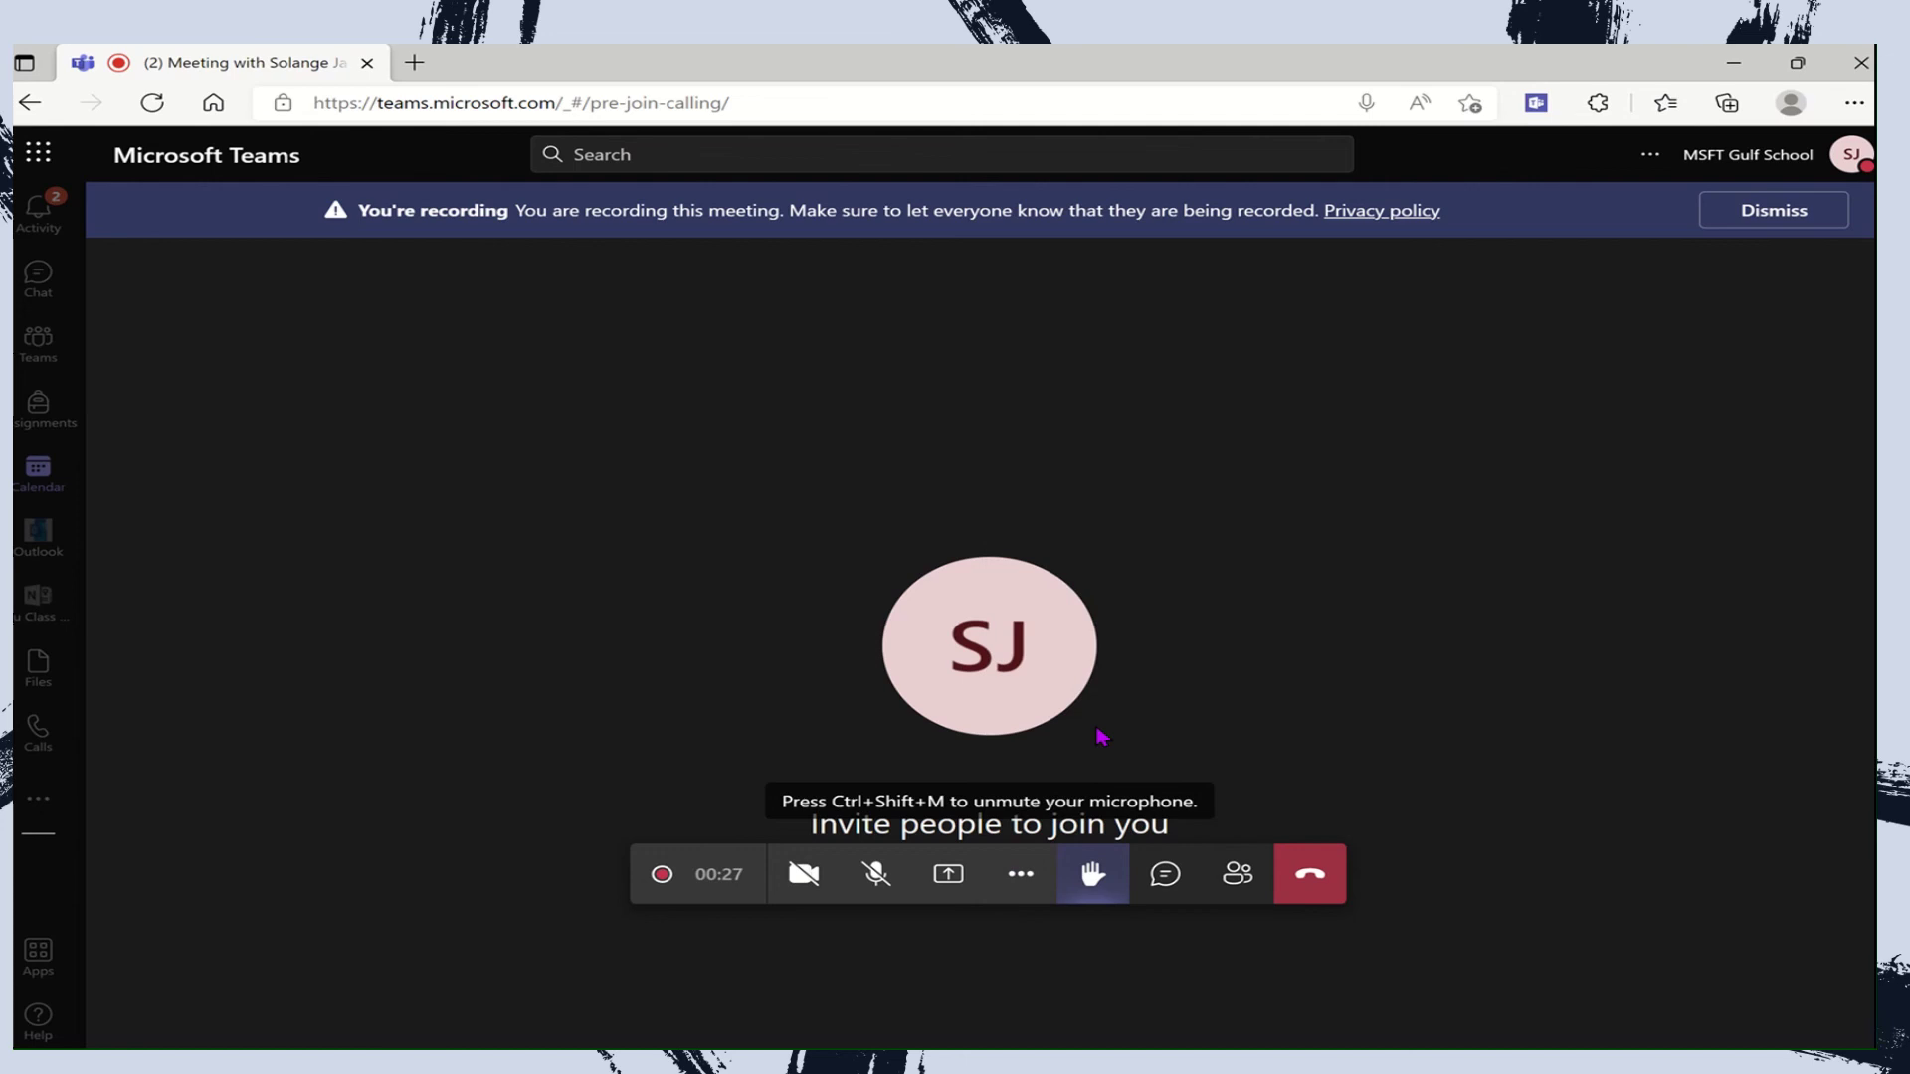
{"action": "left_click", "coordinate": [1101, 637]}
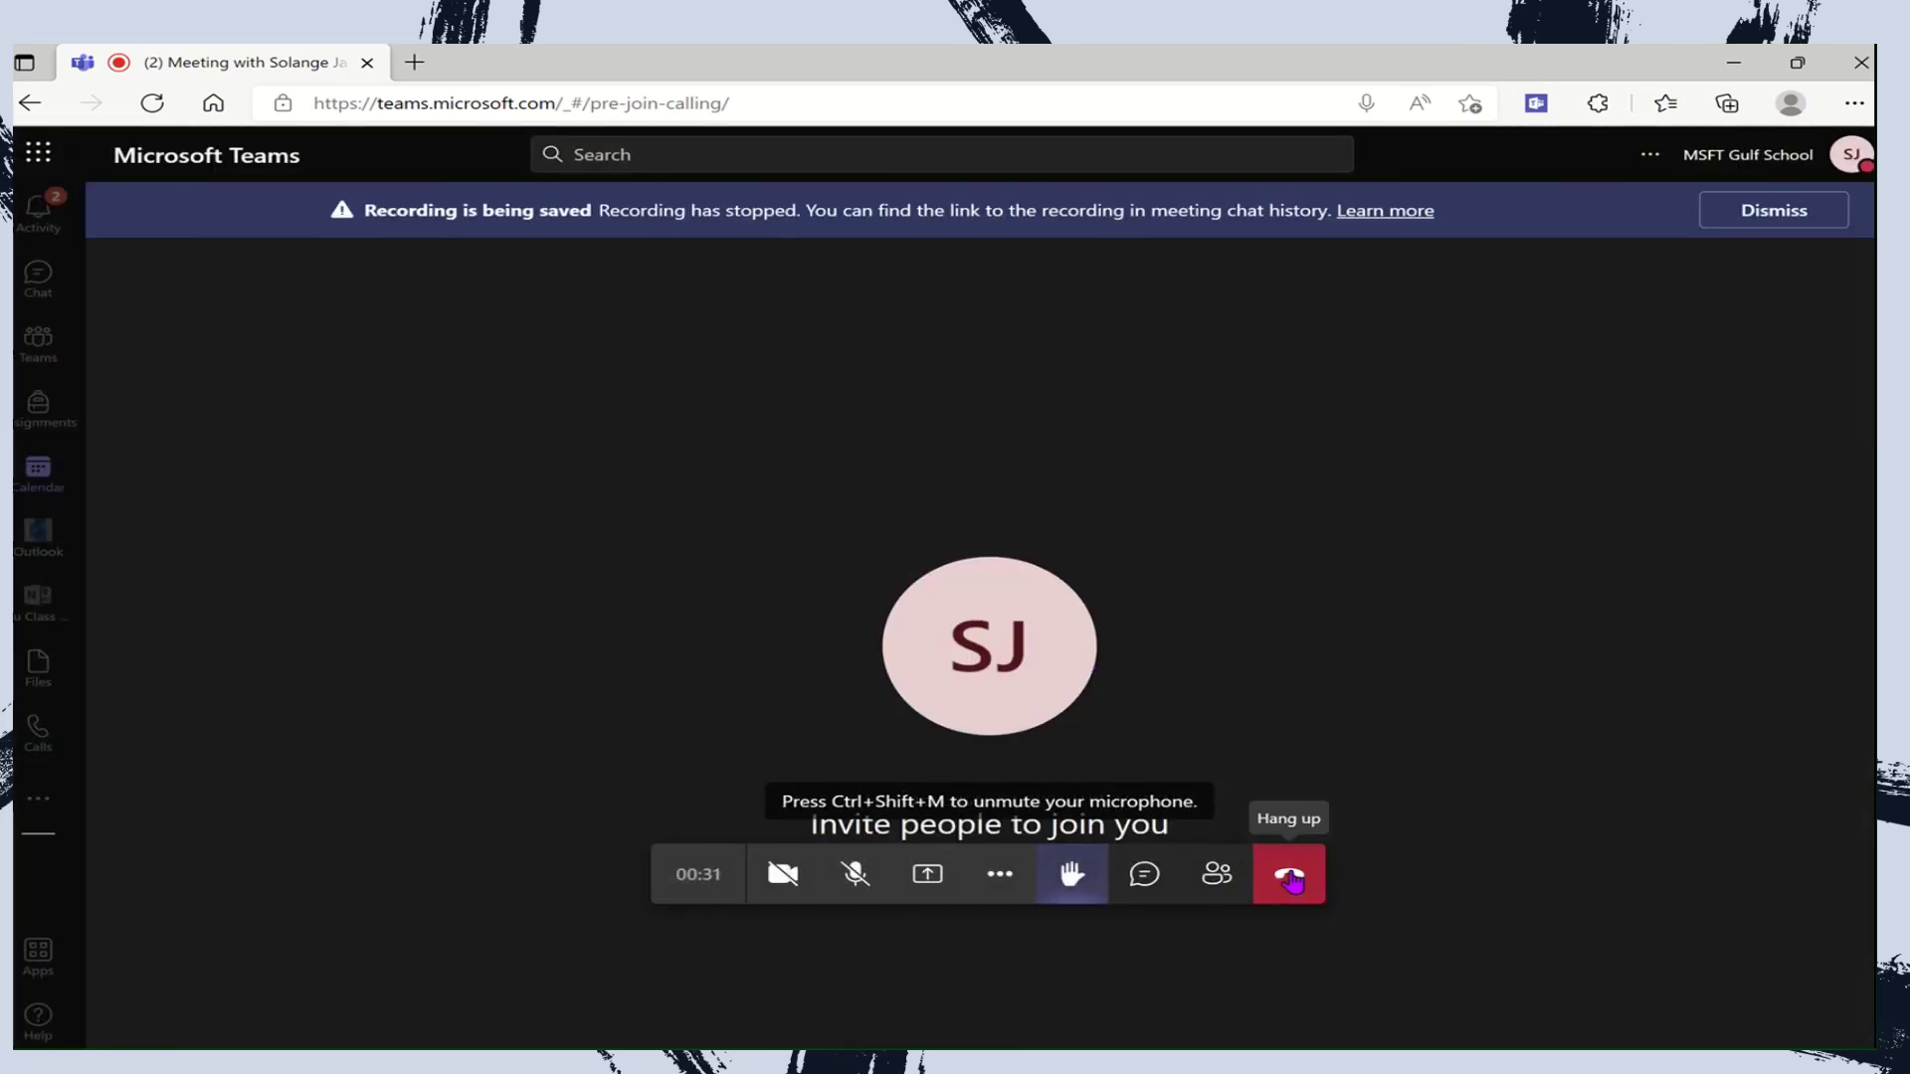
Hang up to leave the instant meeting.
{"action": "left_click", "coordinate": [1296, 877]}
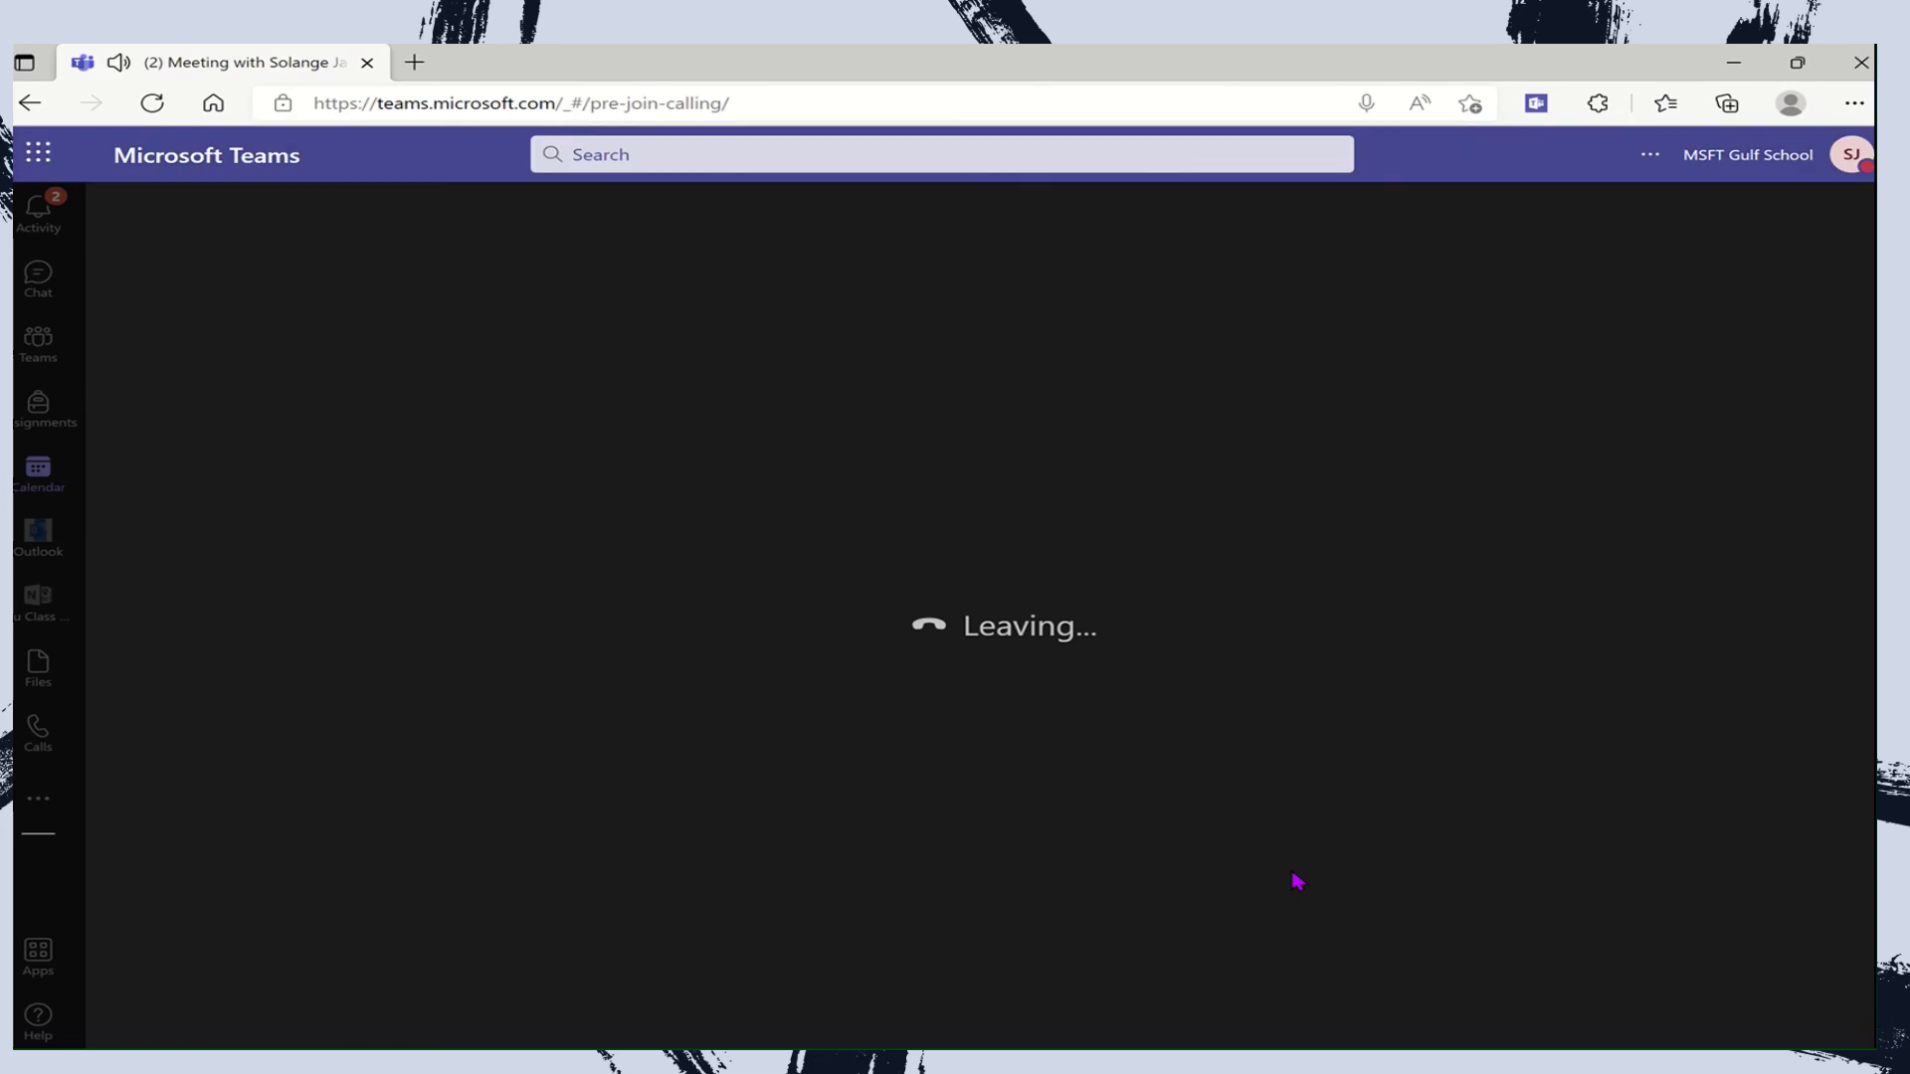